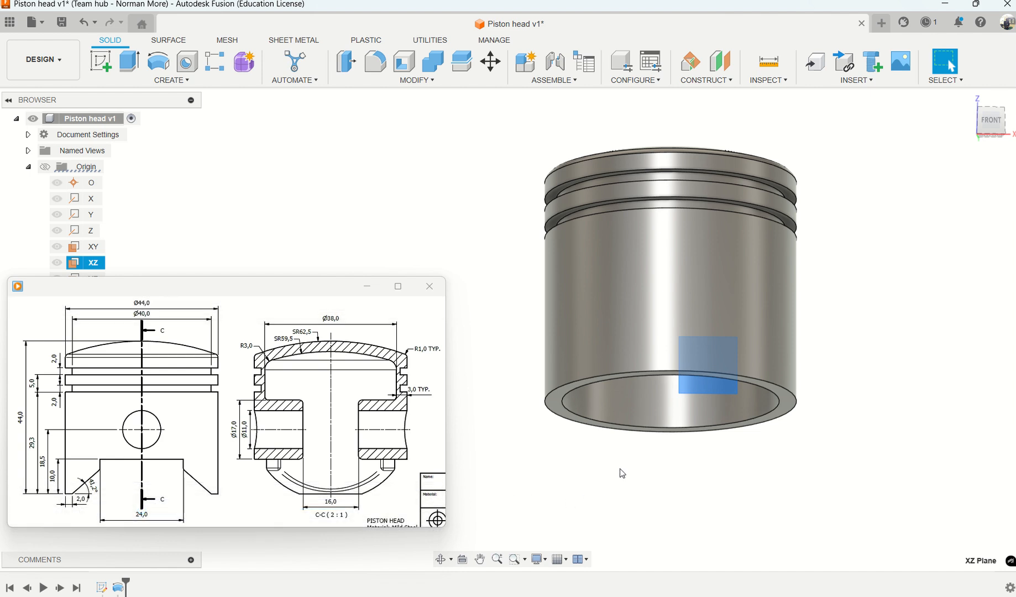
# Start a new sketch on the XZ origin plane.
pyautogui.click(710, 391)
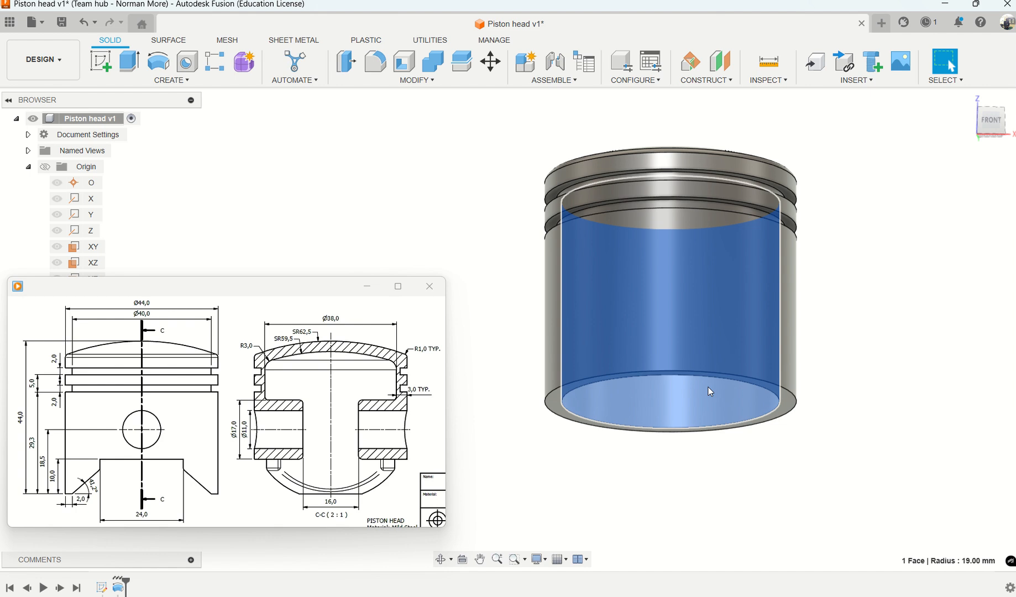
pyautogui.click(865, 476)
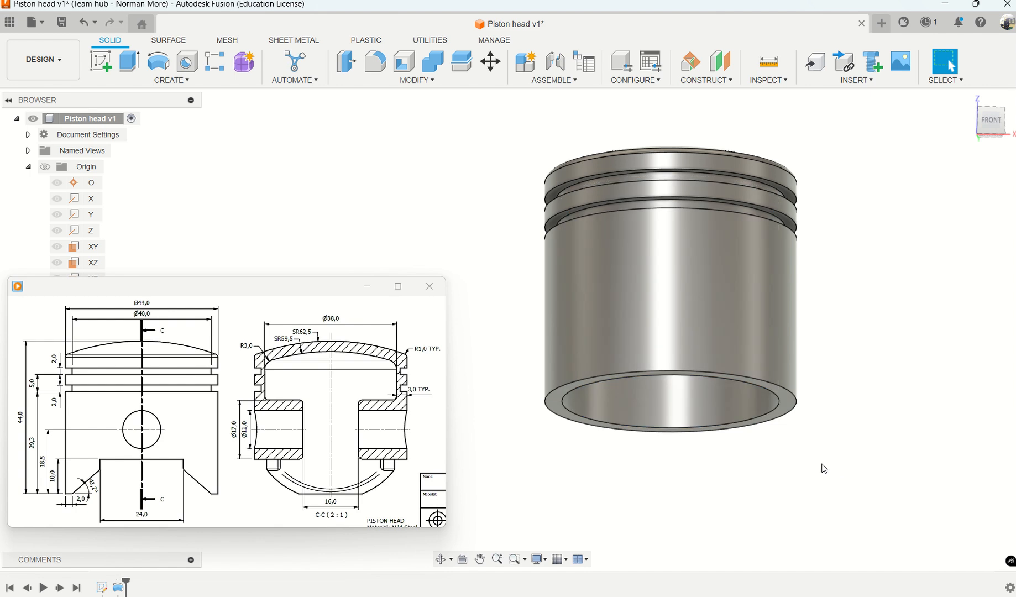
pyautogui.click(92, 262)
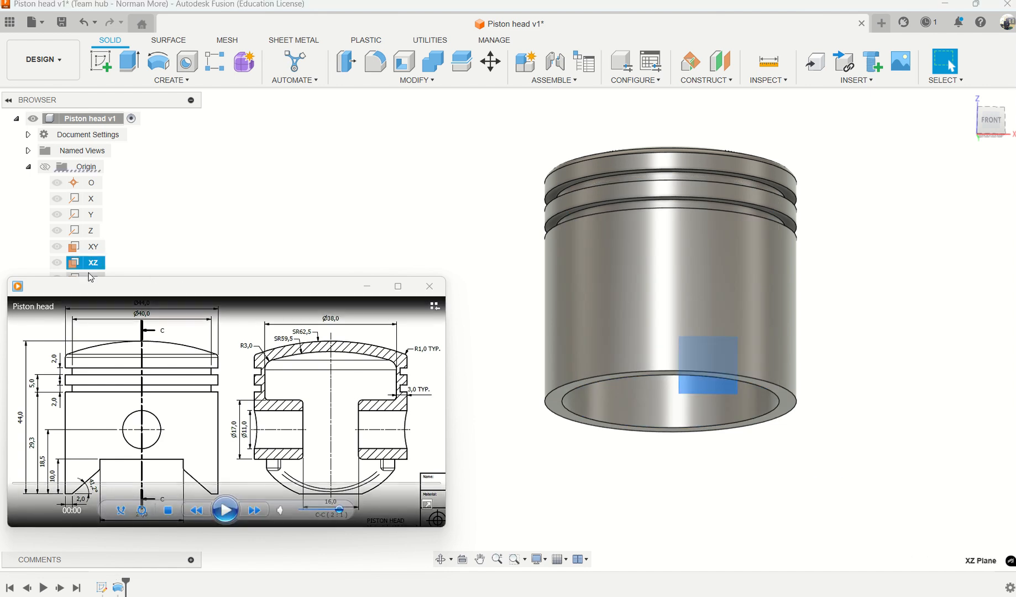
pyautogui.click(101, 62)
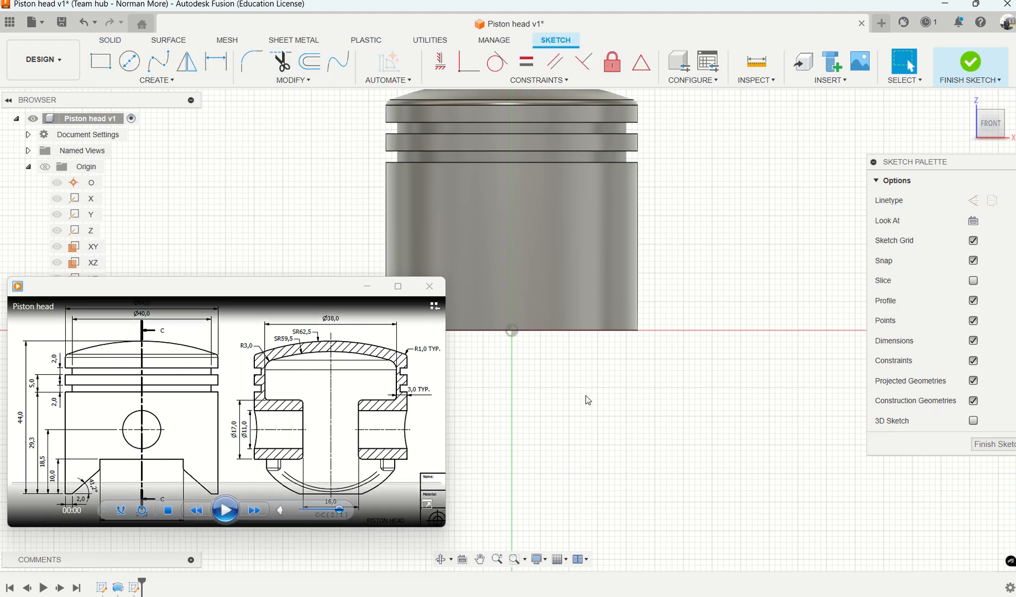
pyautogui.moveTo(587, 399); pyautogui.dragTo(813, 464, button='middle')
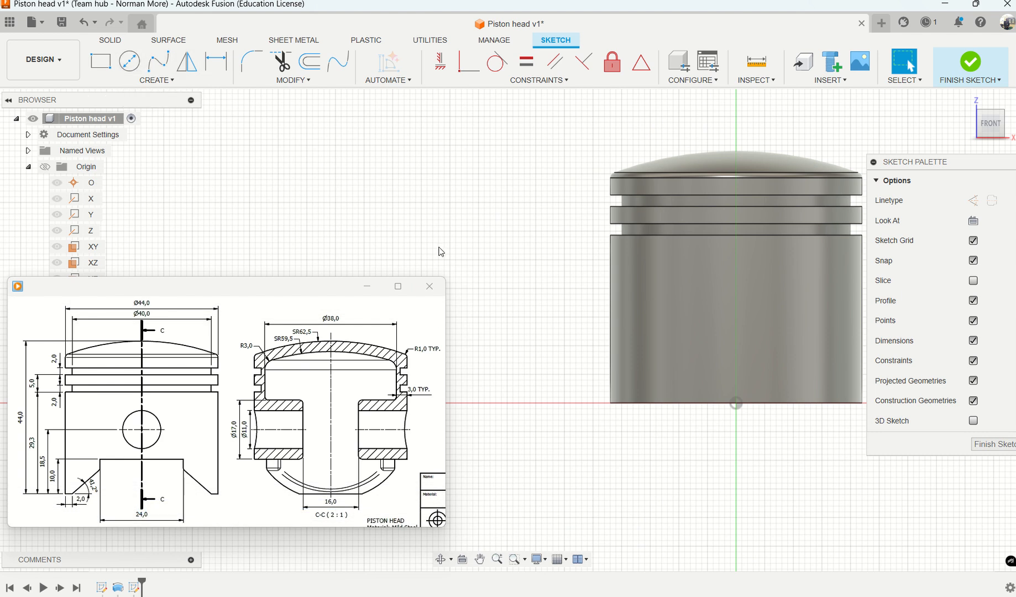
# Draw a vertical line from the origin upward along the piston's centre axis.
pyautogui.press('c')
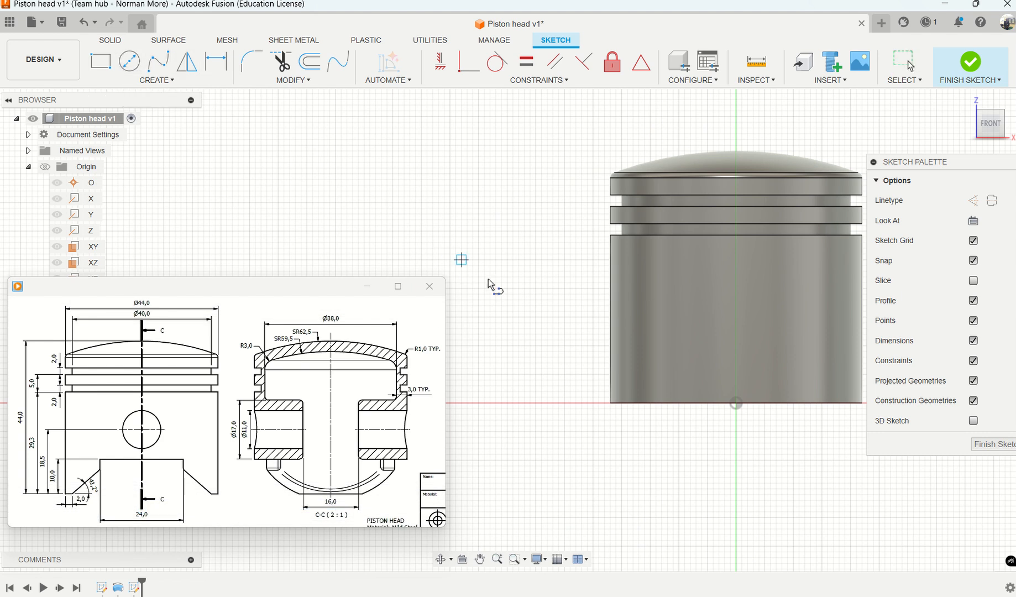
pyautogui.click(737, 403)
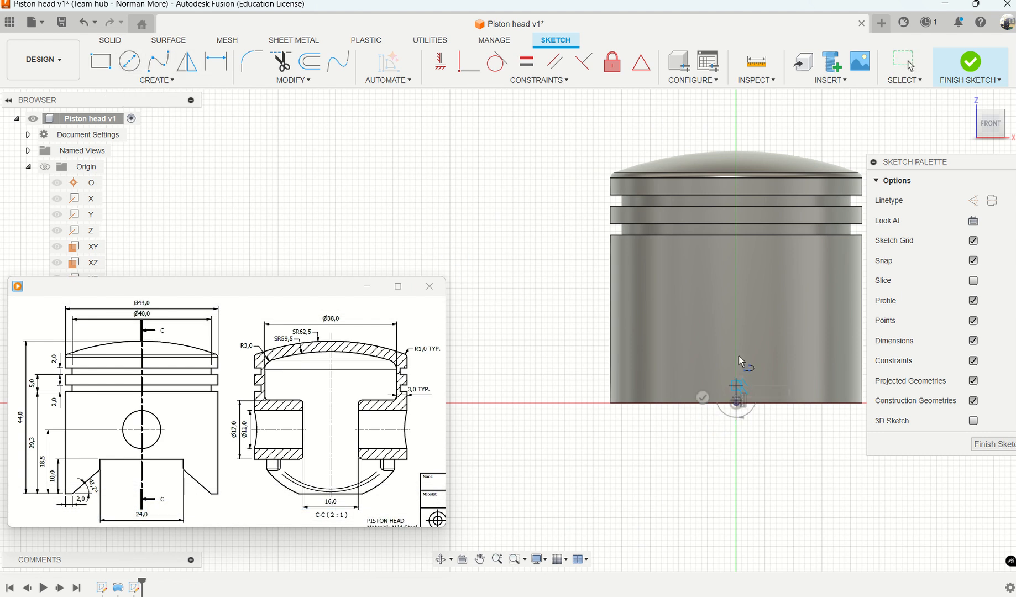
pyautogui.click(736, 312)
pyautogui.press('Escape')
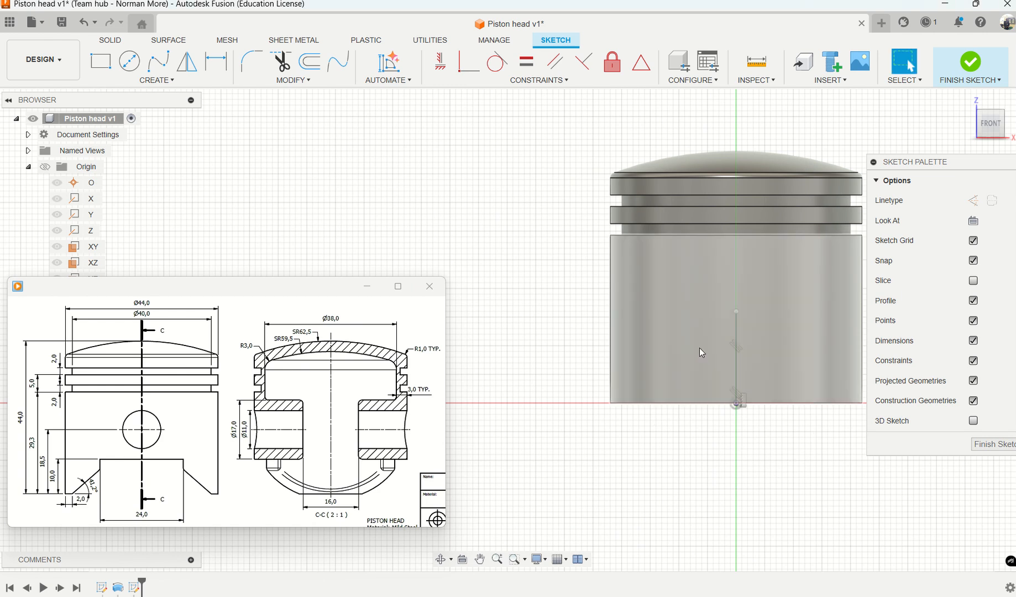
pyautogui.scroll(1, 655, 417)
pyautogui.scroll(-1, 652, 413)
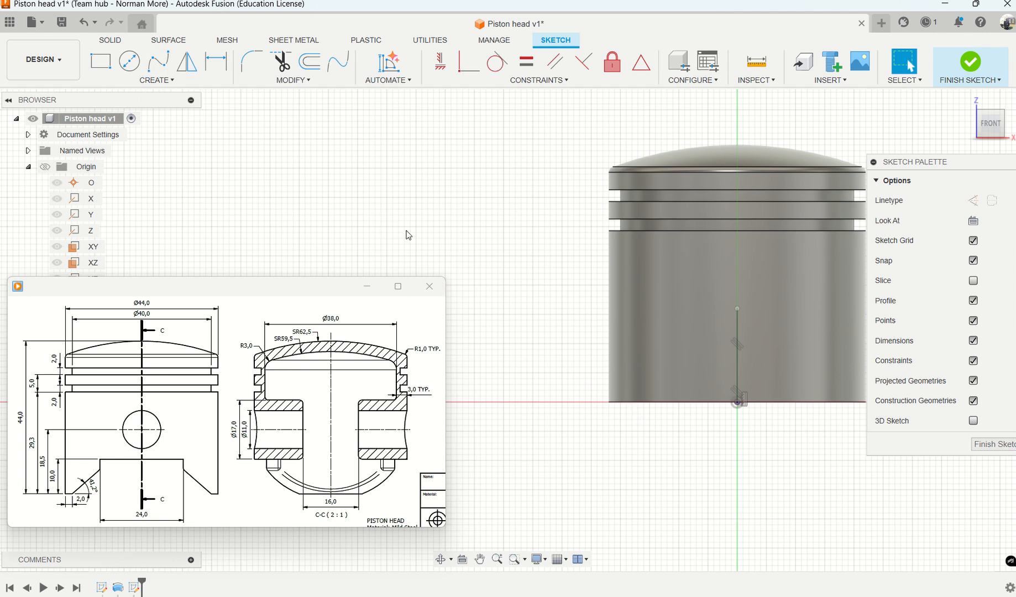
# Draw a connected profile from the centre line: a horizontal line outward, a short vertical drop and a diagonal running past the piston's bottom edge.
pyautogui.press('l')
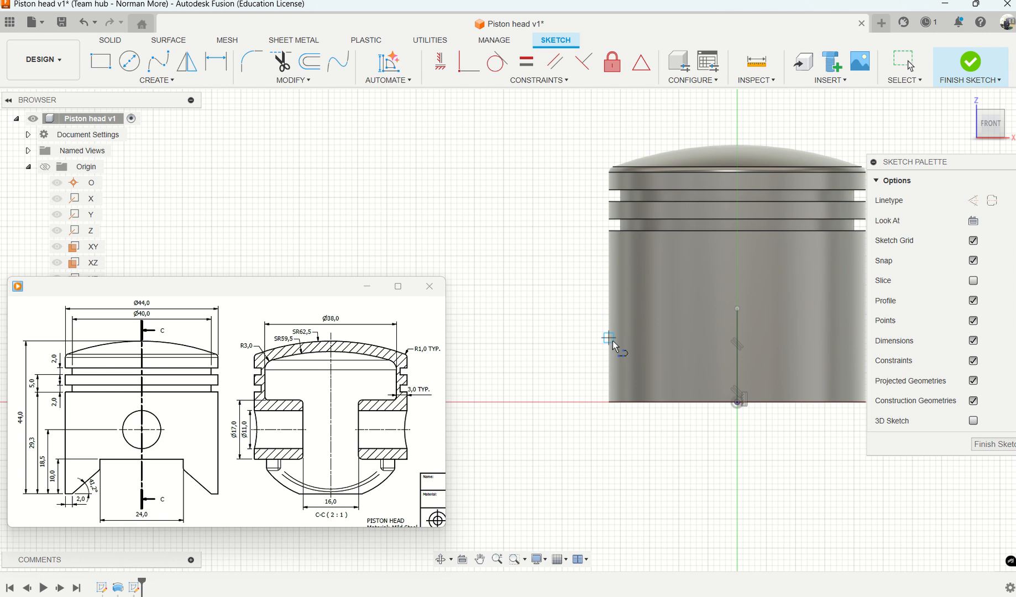
pyautogui.click(738, 350)
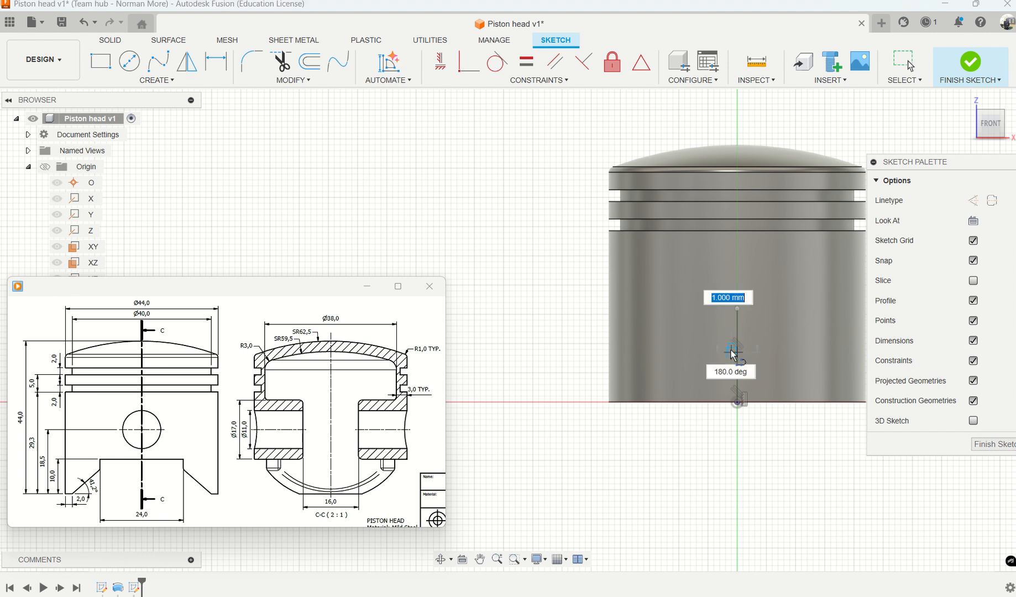
pyautogui.click(685, 351)
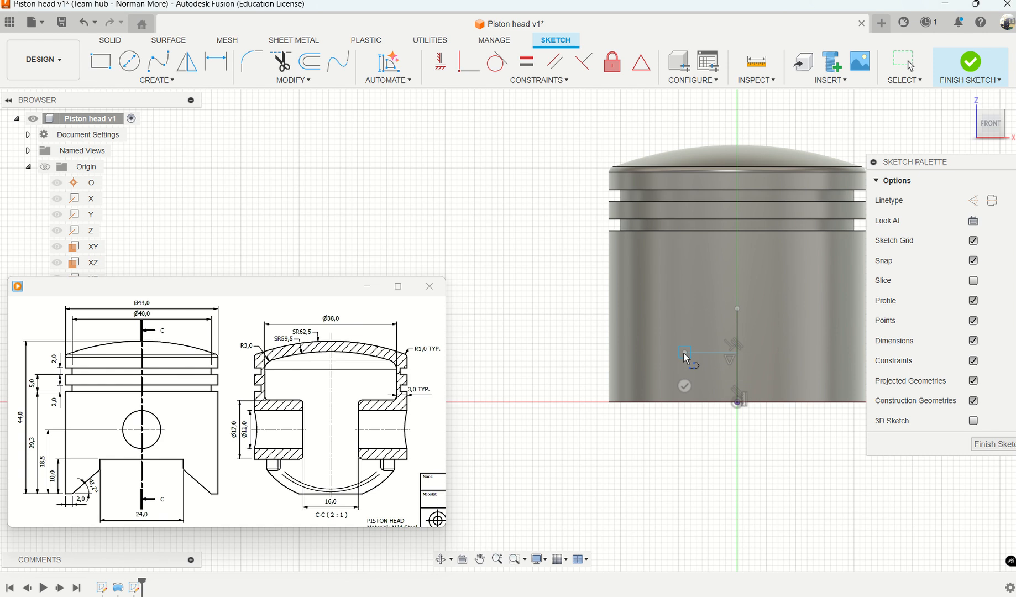
pyautogui.click(684, 365)
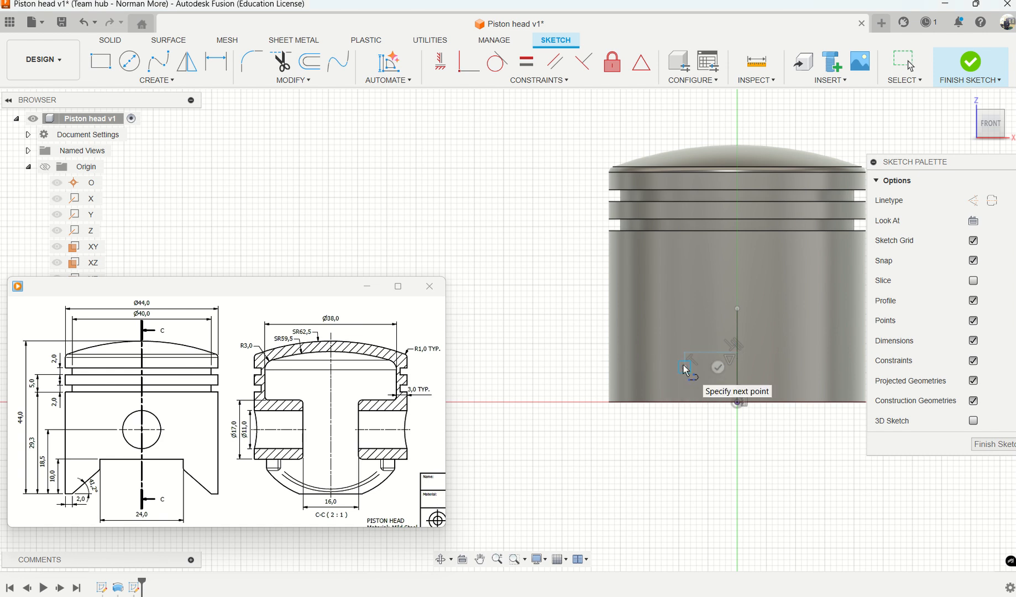
pyautogui.click(644, 415)
pyautogui.moveTo(644, 414); pyautogui.dragTo(643, 437)
pyautogui.press('Escape')
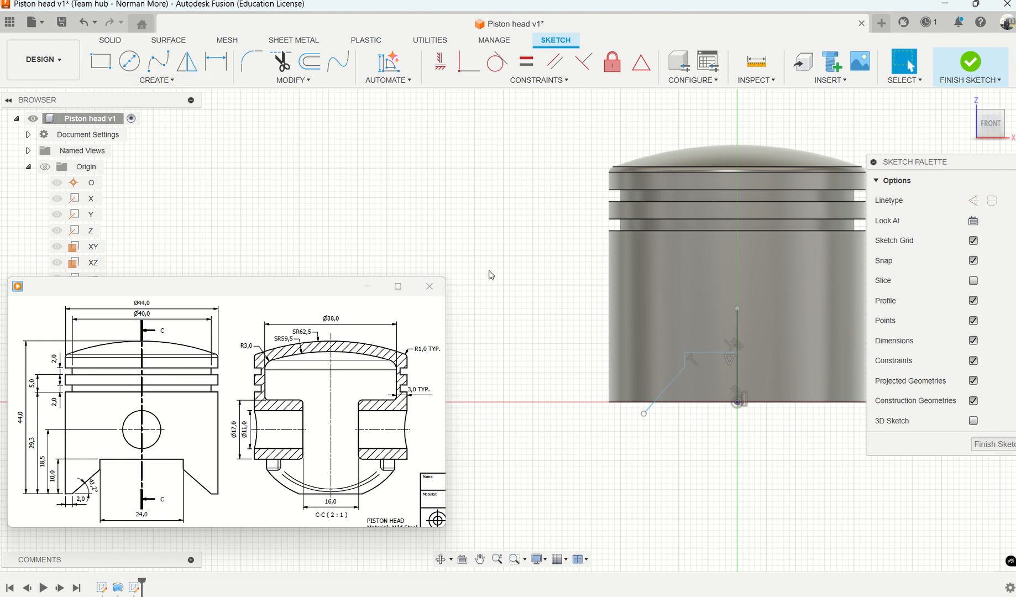
# Draw a line along the piston's bottom edge from its outer corner to the origin and trim the diagonal's overhang below it.
pyautogui.press('l')
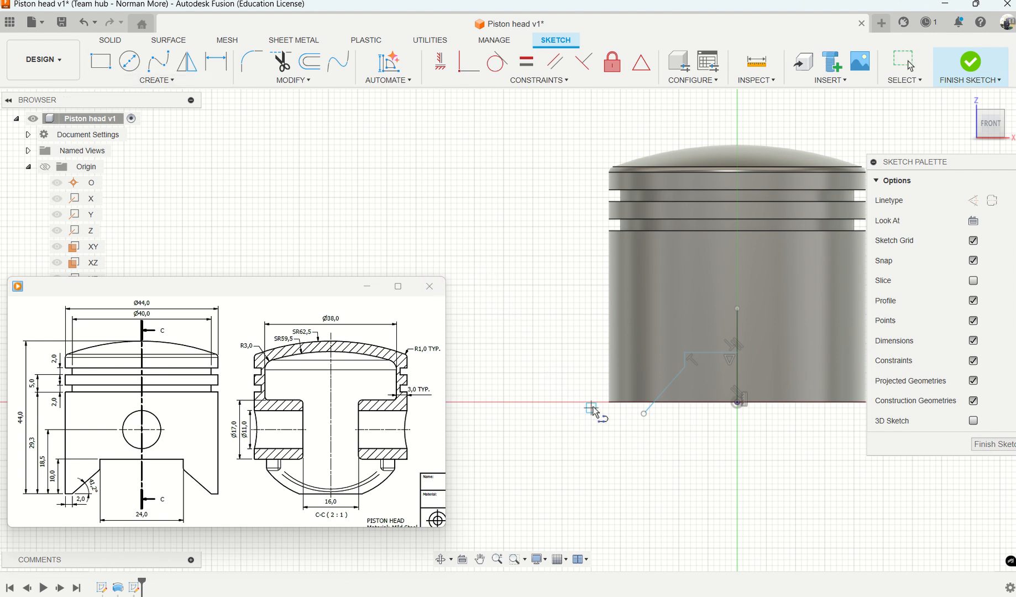
pyautogui.click(610, 401)
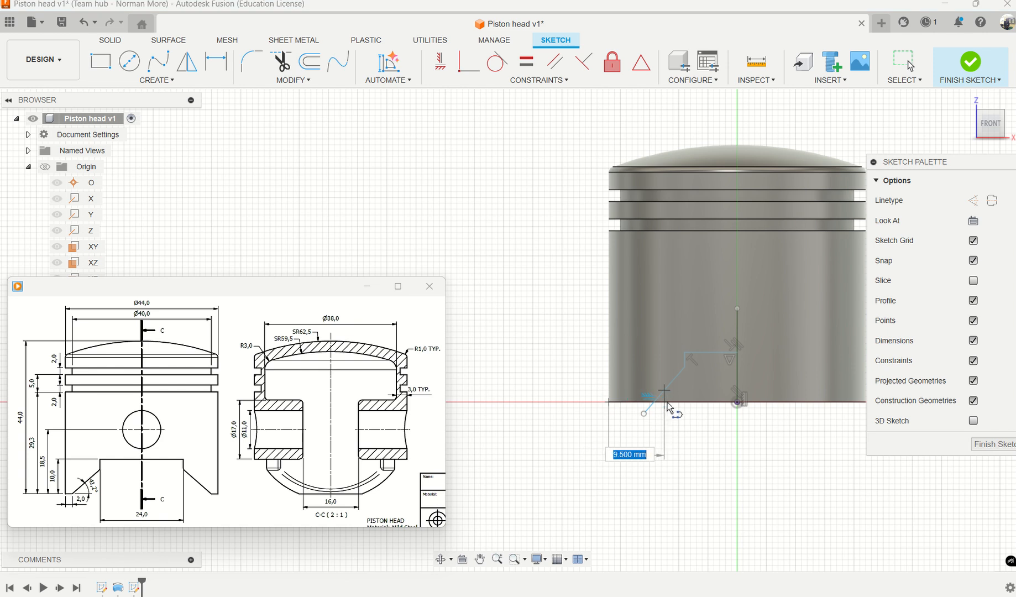
pyautogui.doubleClick(738, 403)
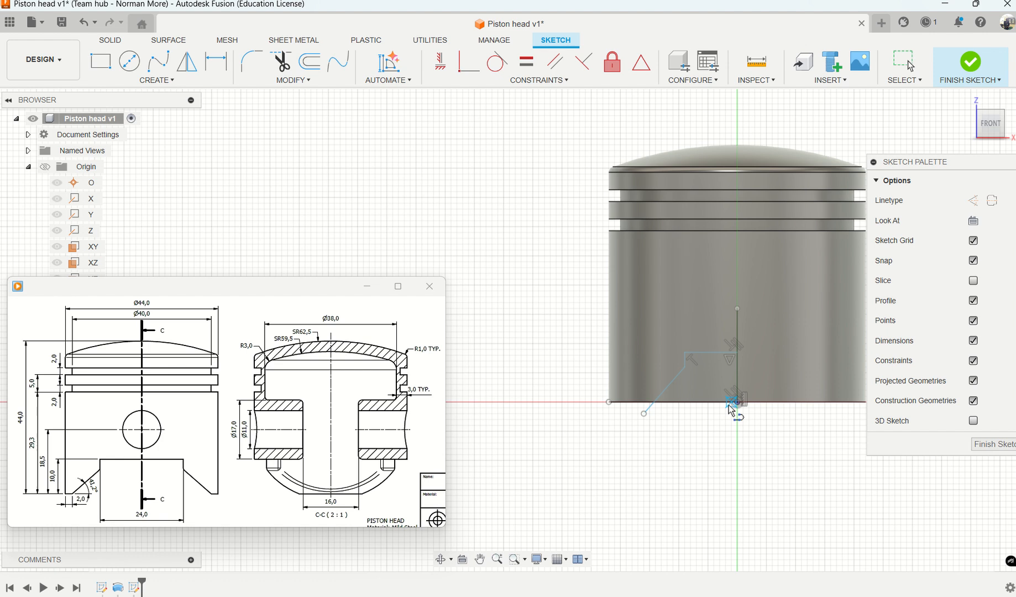
pyautogui.press('Escape')
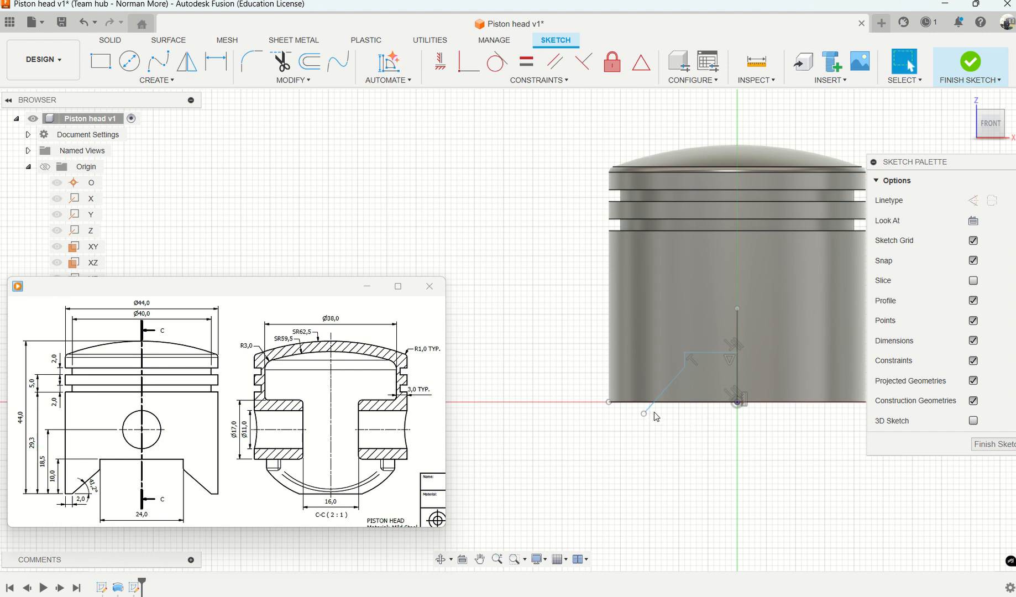
pyautogui.click(281, 62)
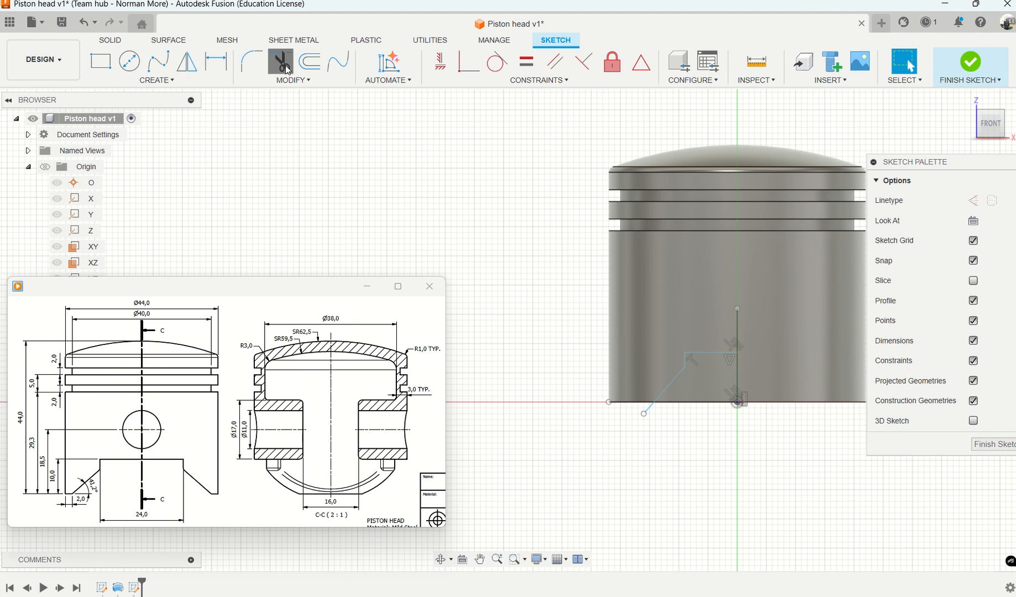
pyautogui.click(648, 412)
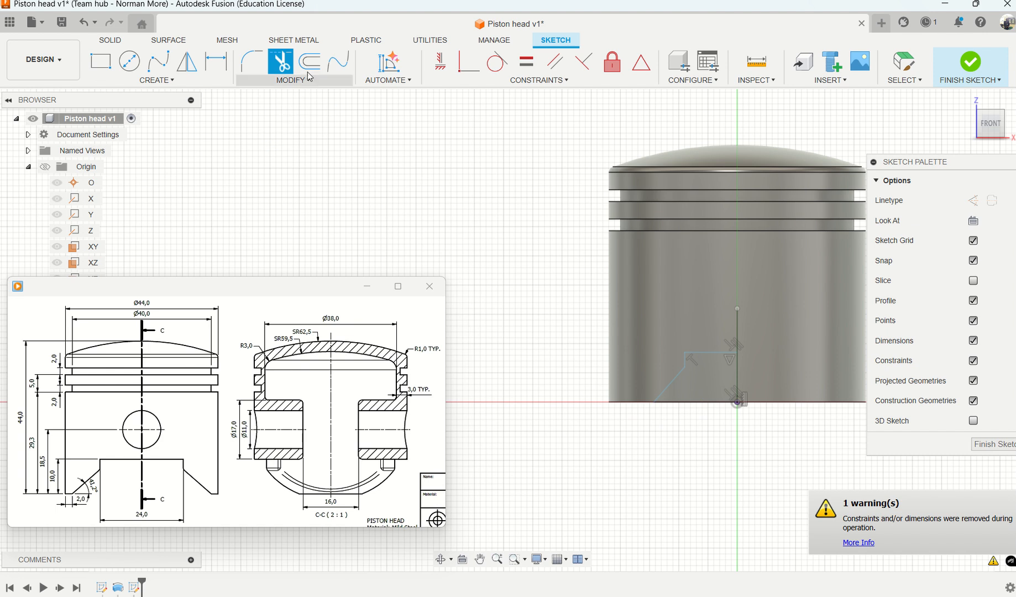
pyautogui.click(215, 62)
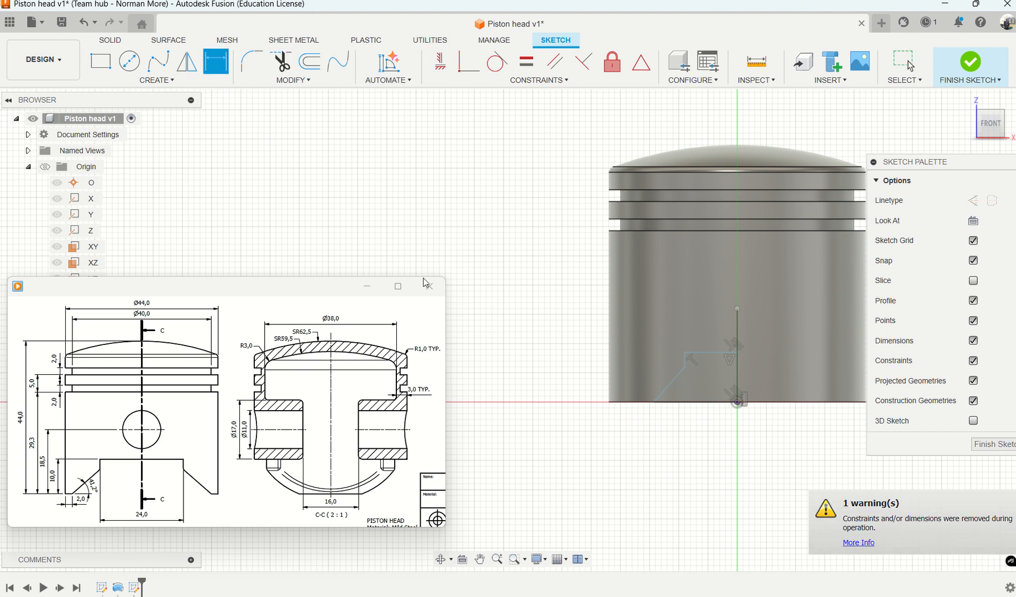
pyautogui.click(655, 401)
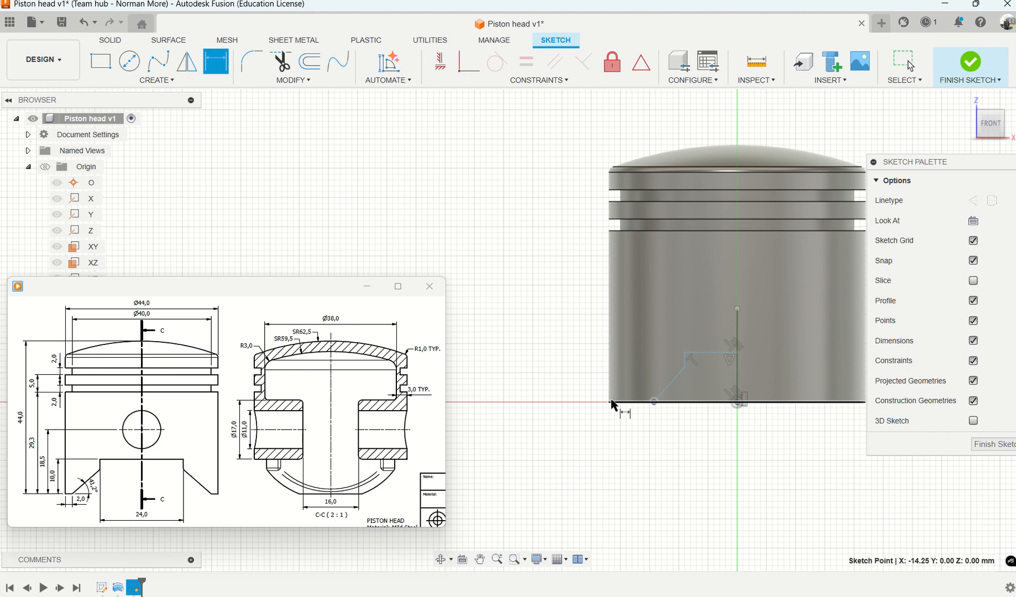
pyautogui.click(609, 402)
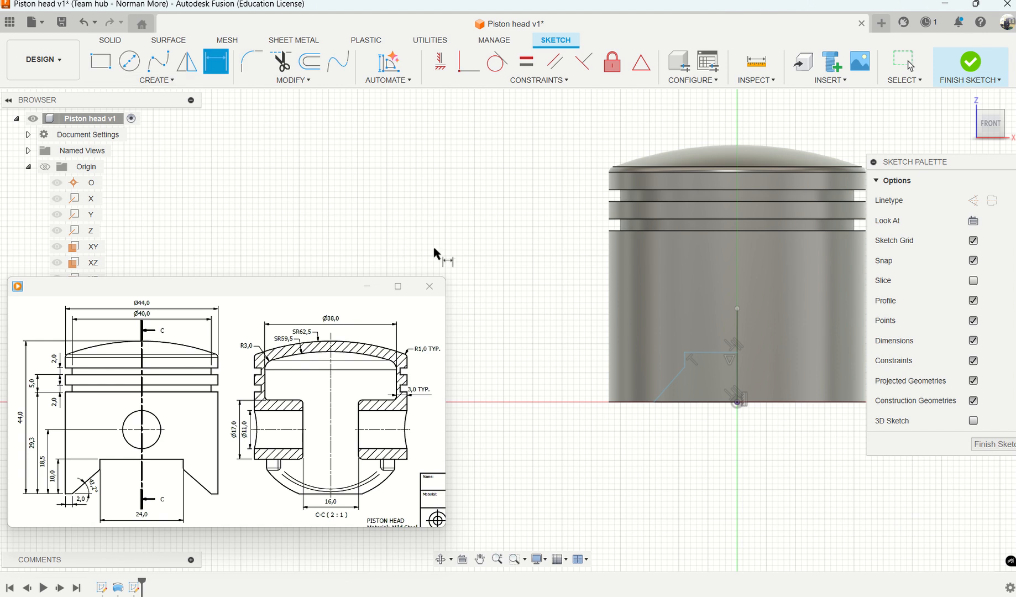
pyautogui.press('Escape')
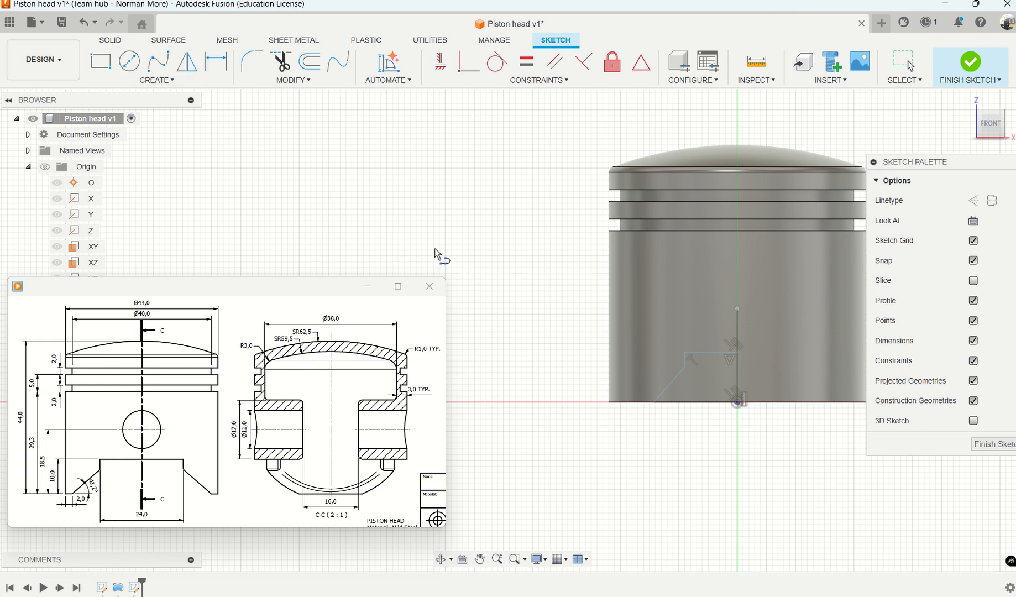
# Draw a short vertical line from the piston's bottom outer corner up along its outer wall.
pyautogui.click(610, 402)
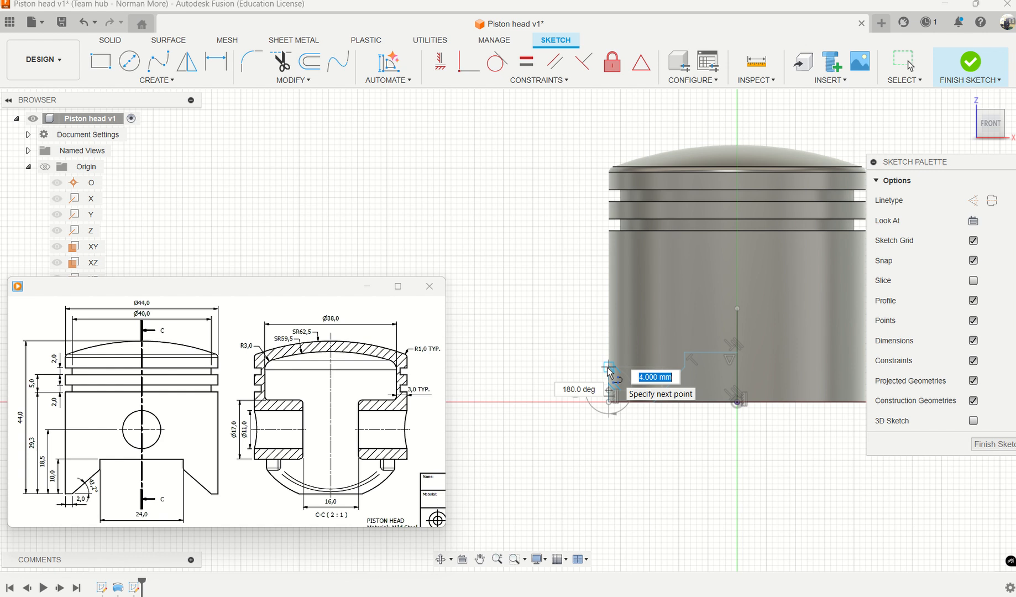
pyautogui.click(609, 369)
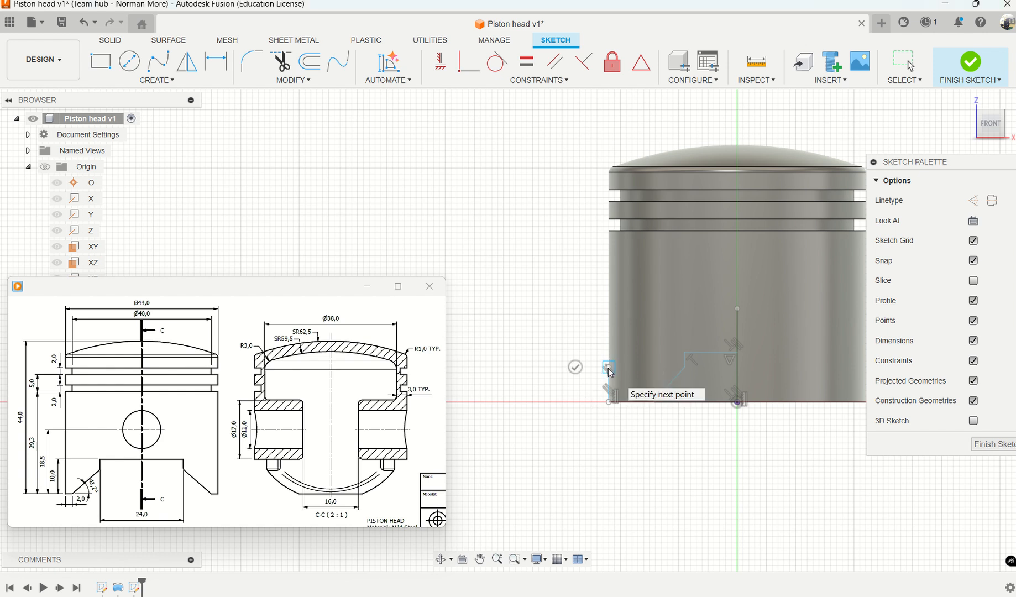
pyautogui.press('Escape')
pyautogui.scroll(3, 628, 415)
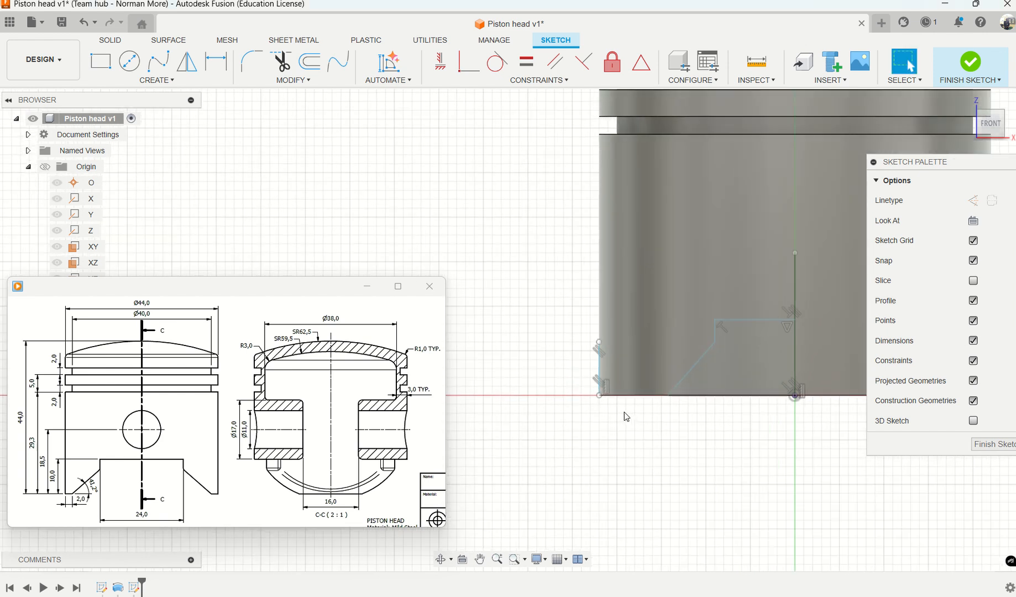
pyautogui.click(215, 61)
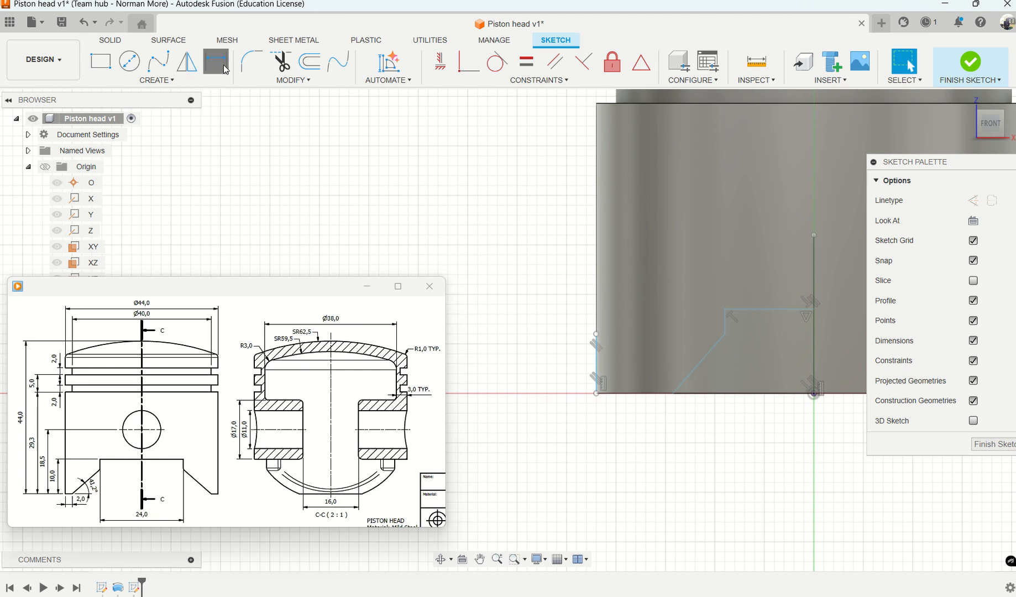
pyautogui.click(673, 395)
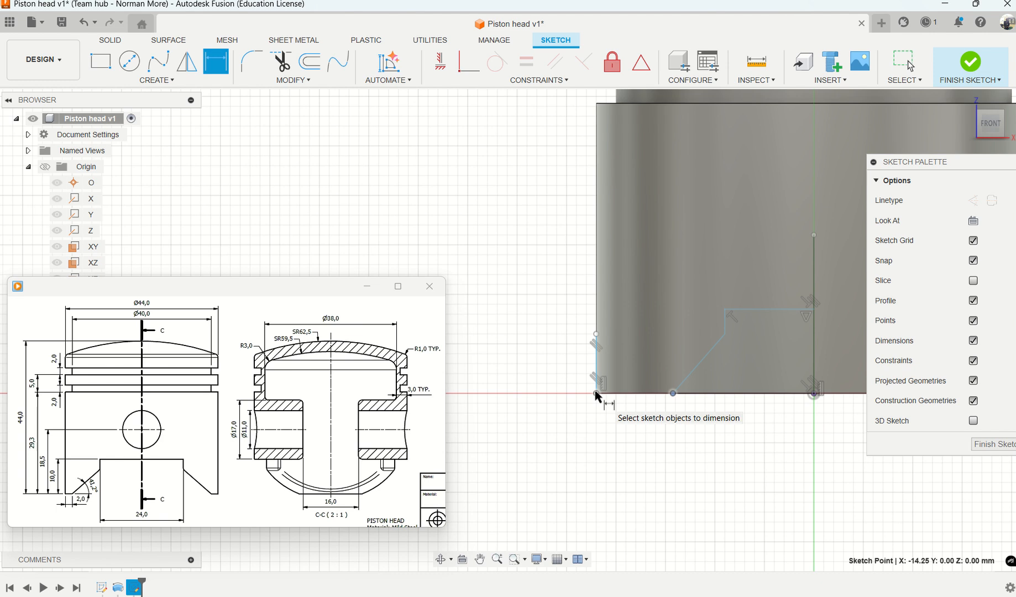
pyautogui.press('Escape')
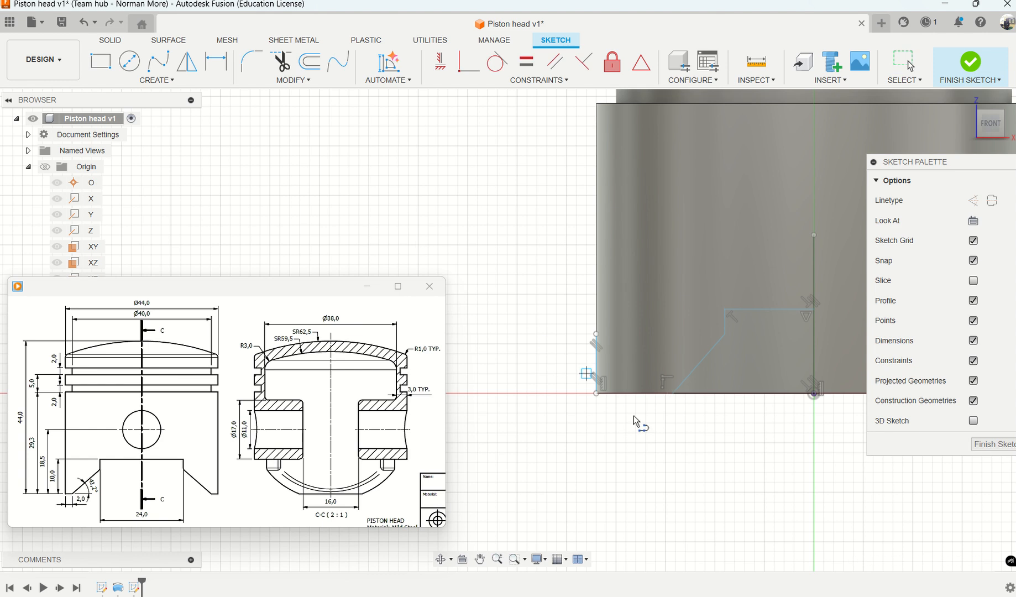
# Draw a horizontal line about 7.75 mm long from the diagonal's lower end to the piston's bottom outer corner.
pyautogui.click(674, 394)
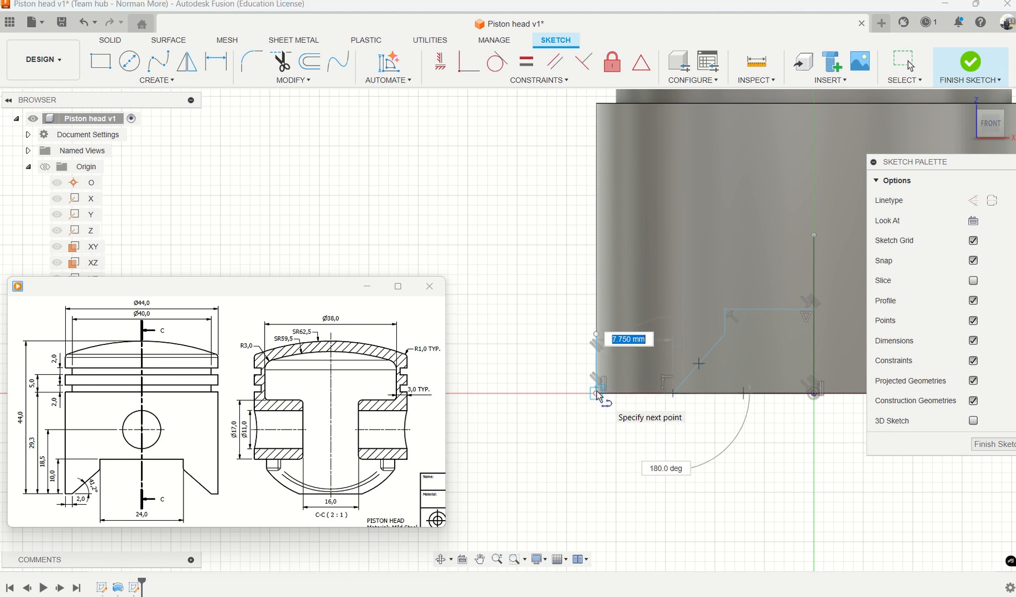
pyautogui.click(597, 393)
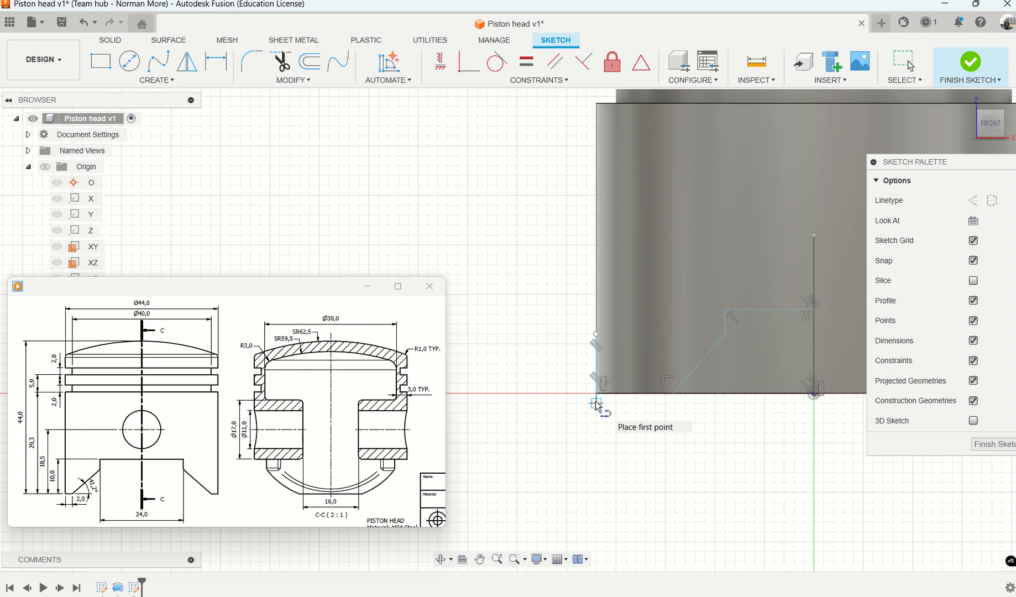
pyautogui.press('Escape')
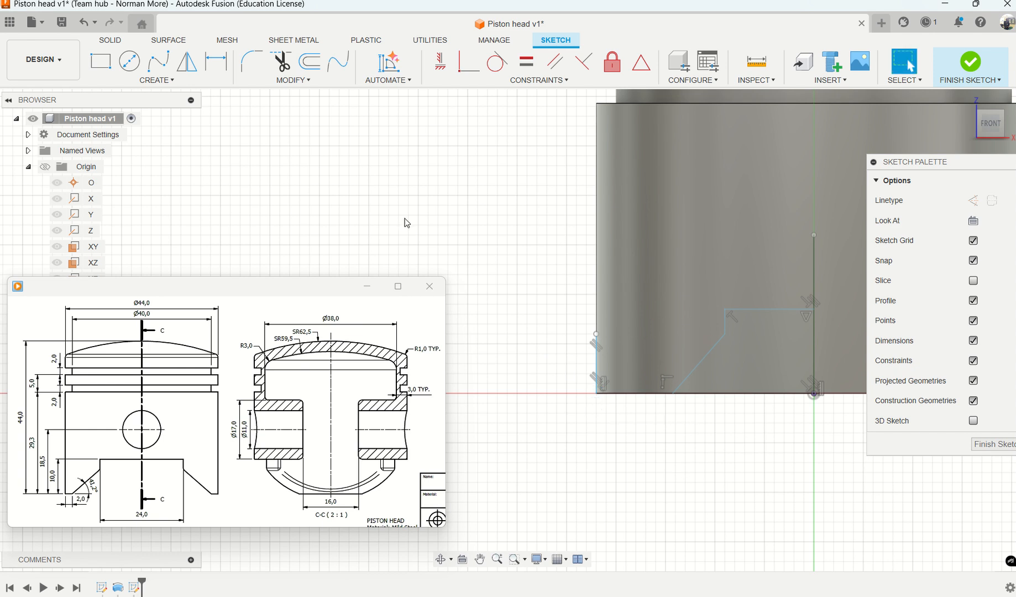
# Dimension the short line between the piston's bottom outer corner and the diagonal's lower end to 2 mm.
pyautogui.press('d')
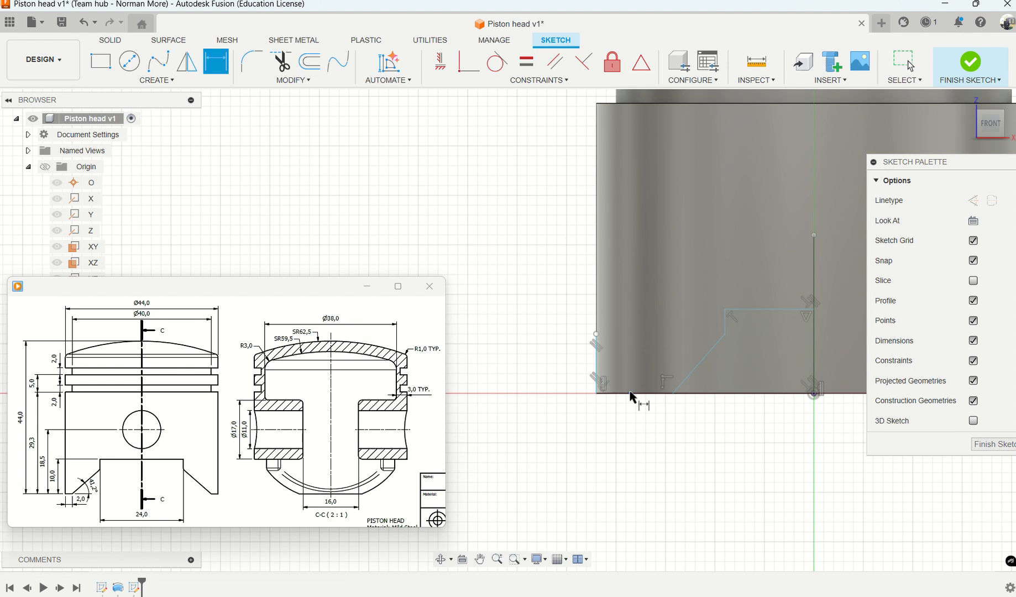
pyautogui.click(634, 394)
pyautogui.click(637, 414)
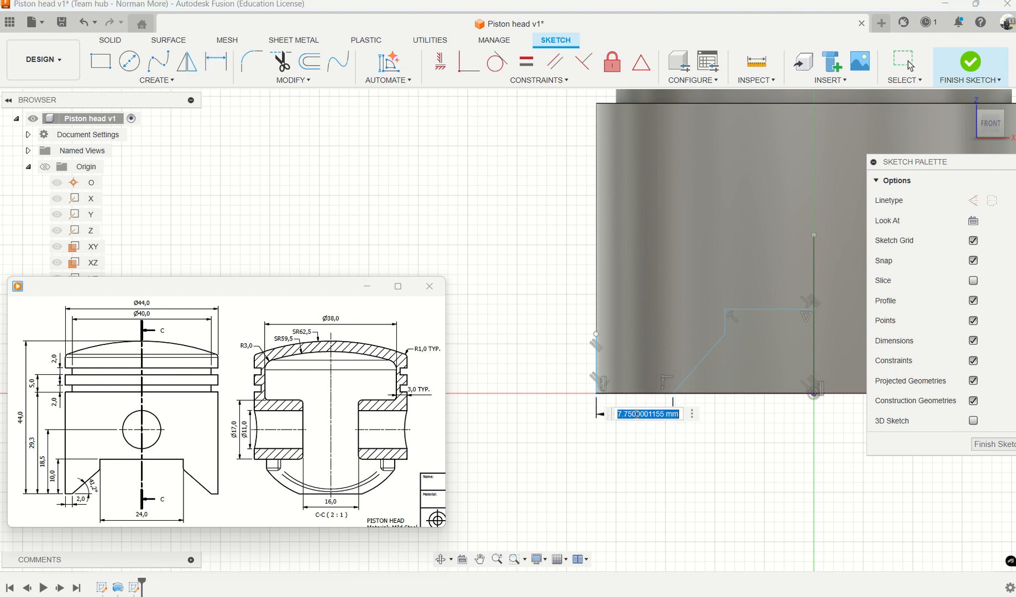
pyautogui.write('2')
pyautogui.press('Return')
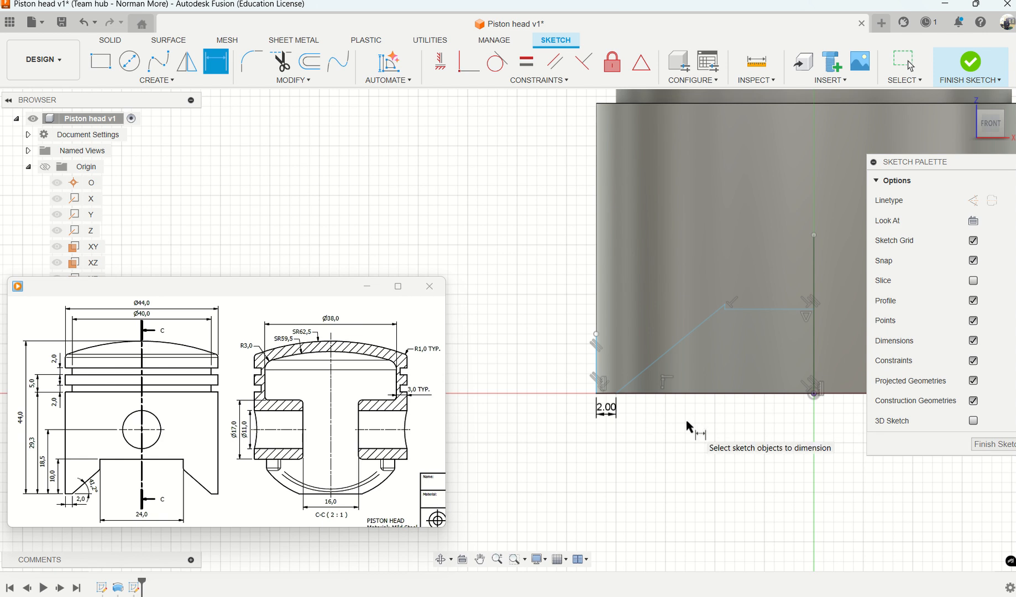
pyautogui.press('Escape')
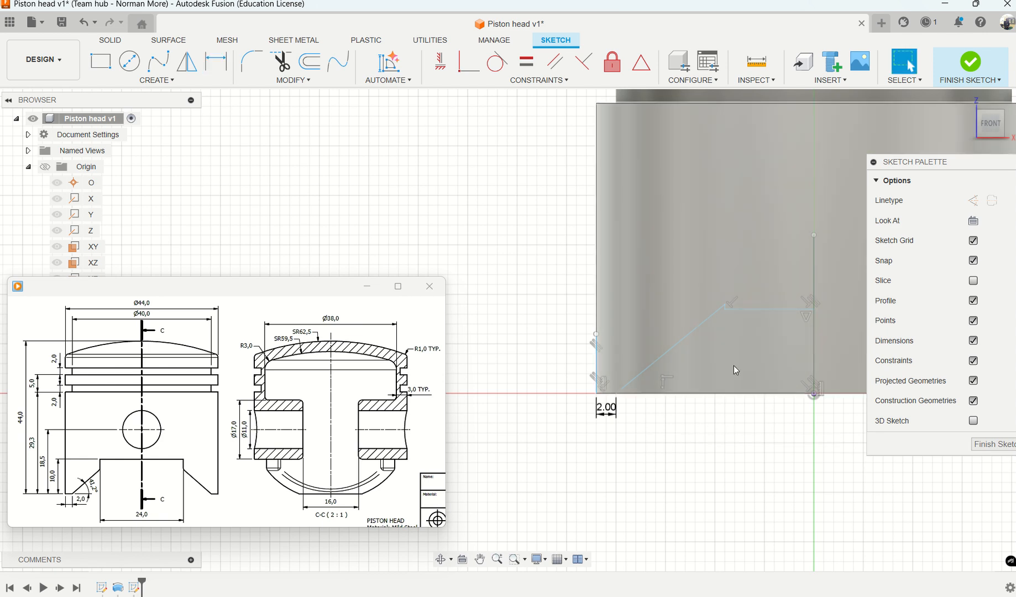
# Set the angle between the diagonal and the piston's bottom edge to 41.2°.
pyautogui.scroll(2, 734, 350)
pyautogui.scroll(-2, 734, 352)
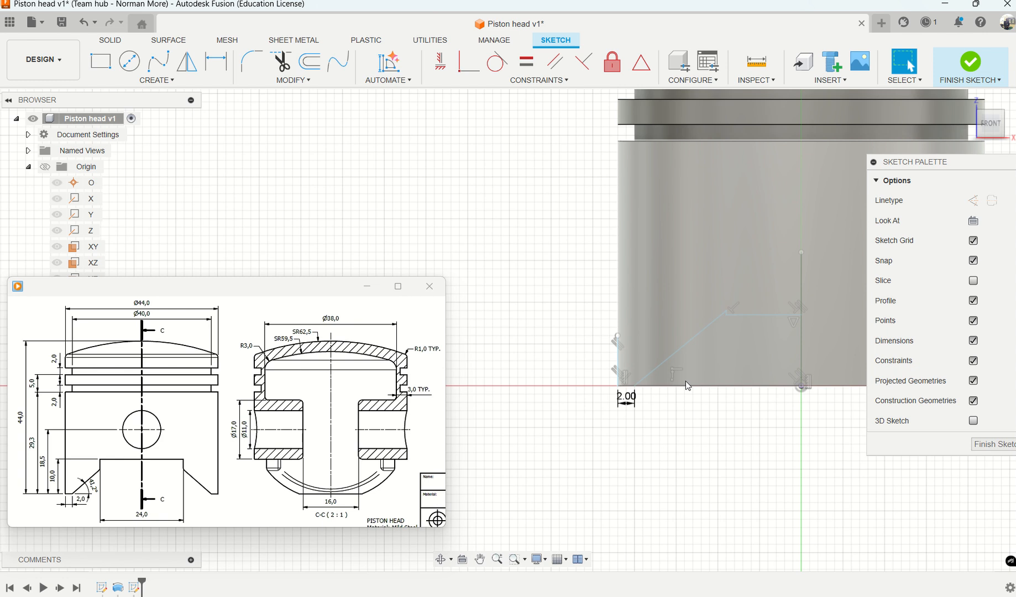
pyautogui.click(215, 62)
pyautogui.click(684, 346)
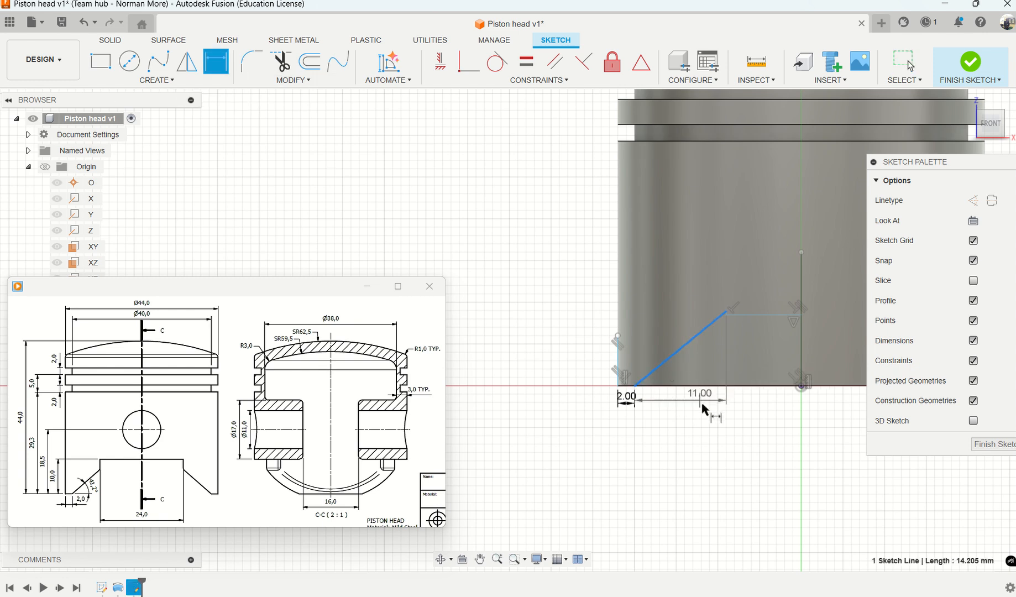
pyautogui.click(703, 386)
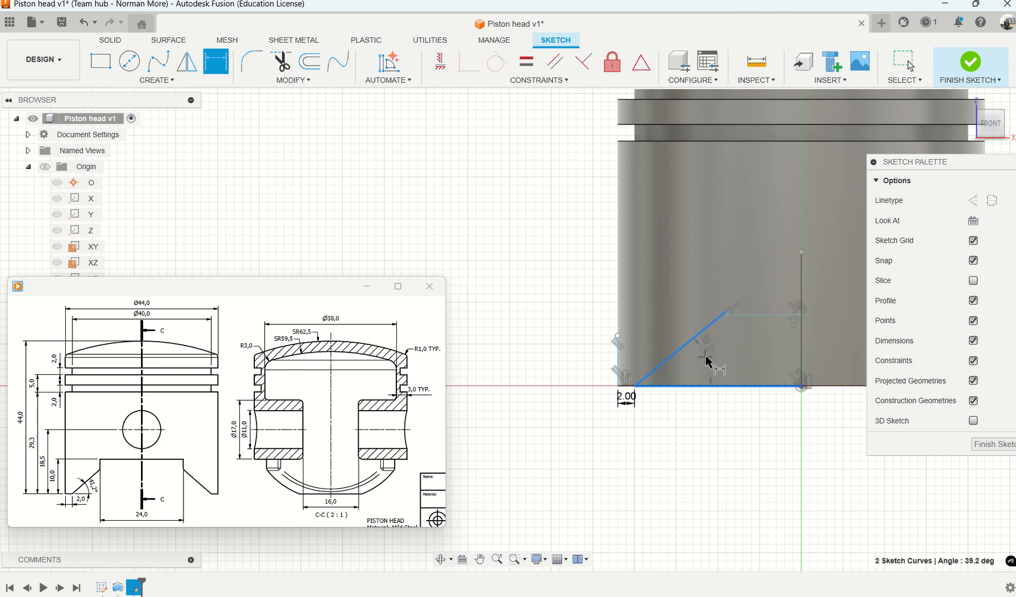
pyautogui.click(706, 357)
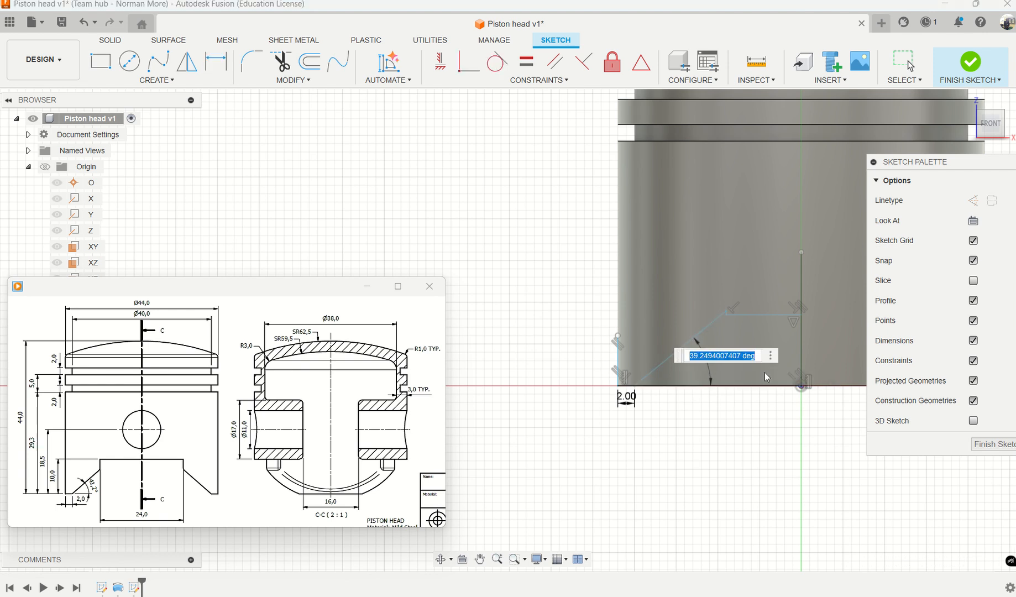
pyautogui.write('41.2')
pyautogui.press('Return')
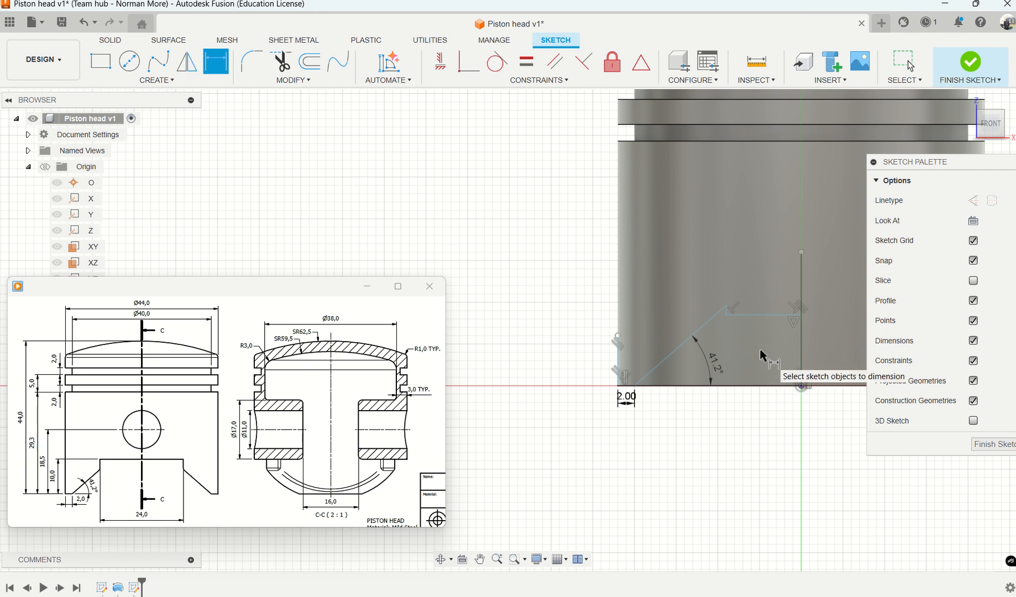
pyautogui.press('Escape')
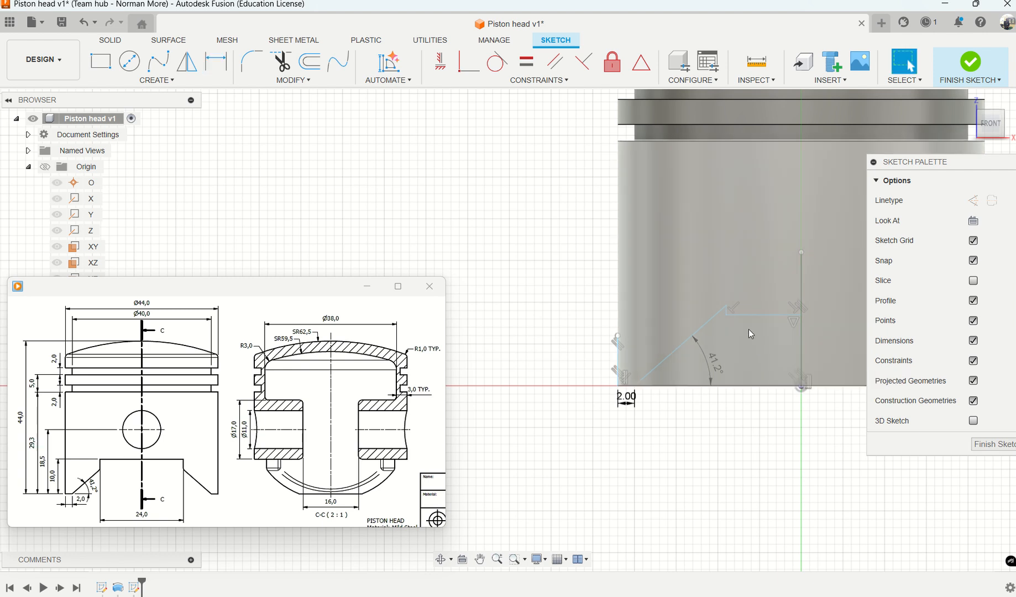
# Delete the horizontal line and the short vertical line connecting the diagonal's upper end to the centre line.
pyautogui.click(770, 315)
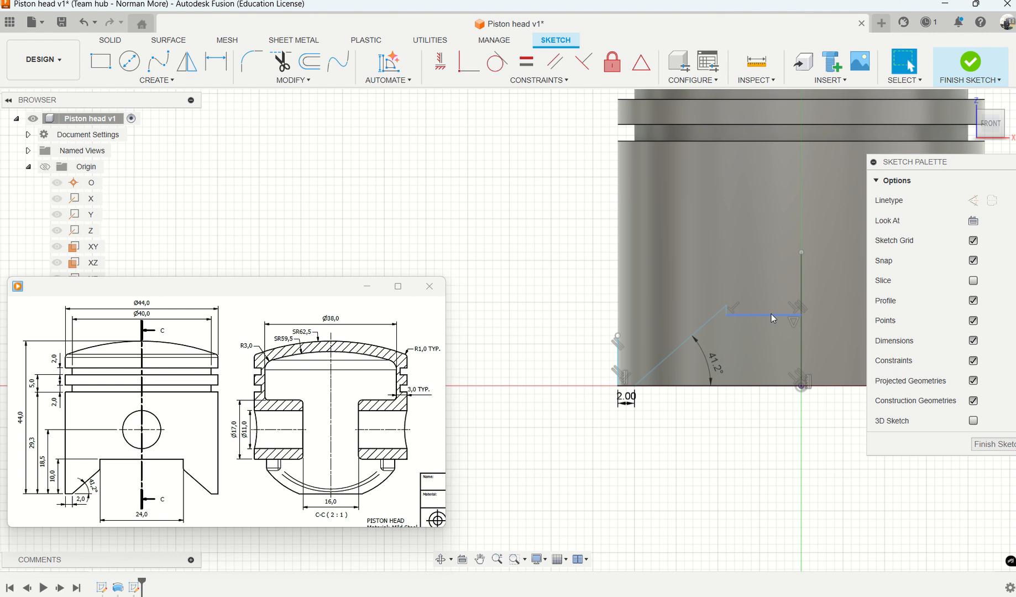
pyautogui.click(772, 314)
pyautogui.press('Delete')
# Draw a vertical line about 2.9 mm up from the diagonal's upper end, continuing horizontally about 9 mm to the centre line.
pyautogui.scroll(2, 729, 313)
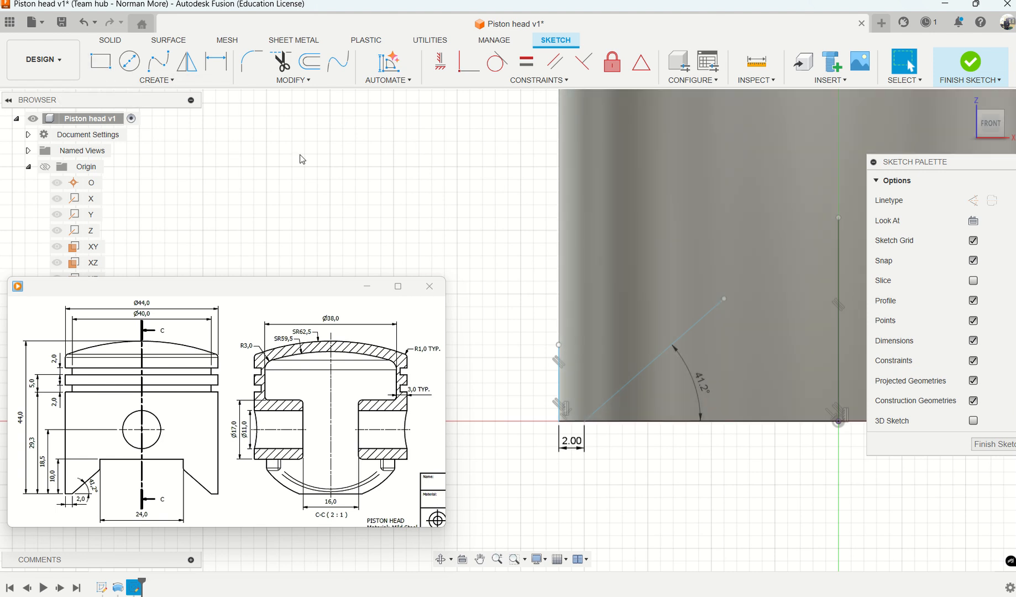
pyautogui.press('l')
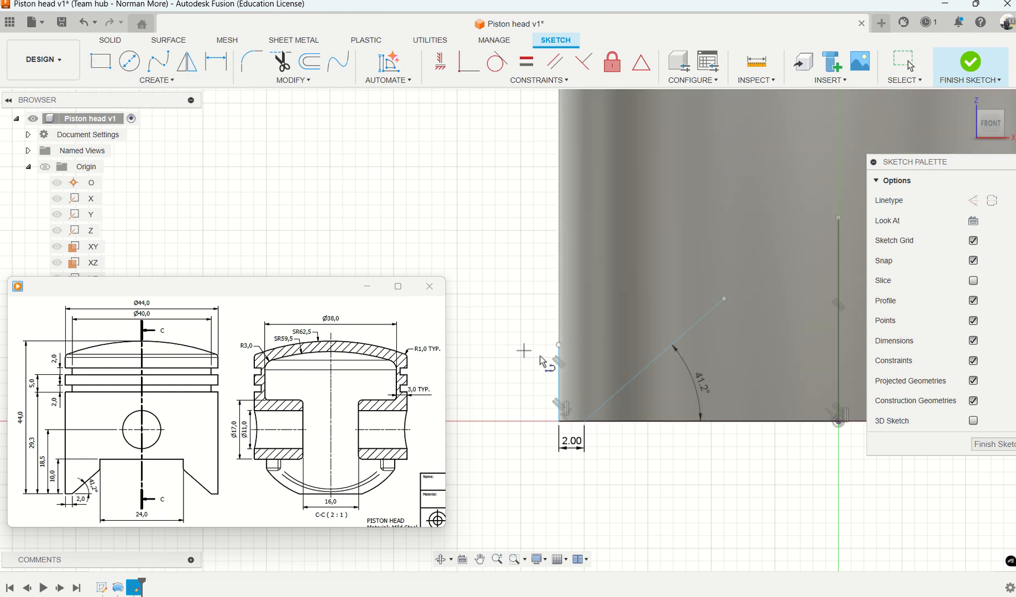
pyautogui.click(725, 300)
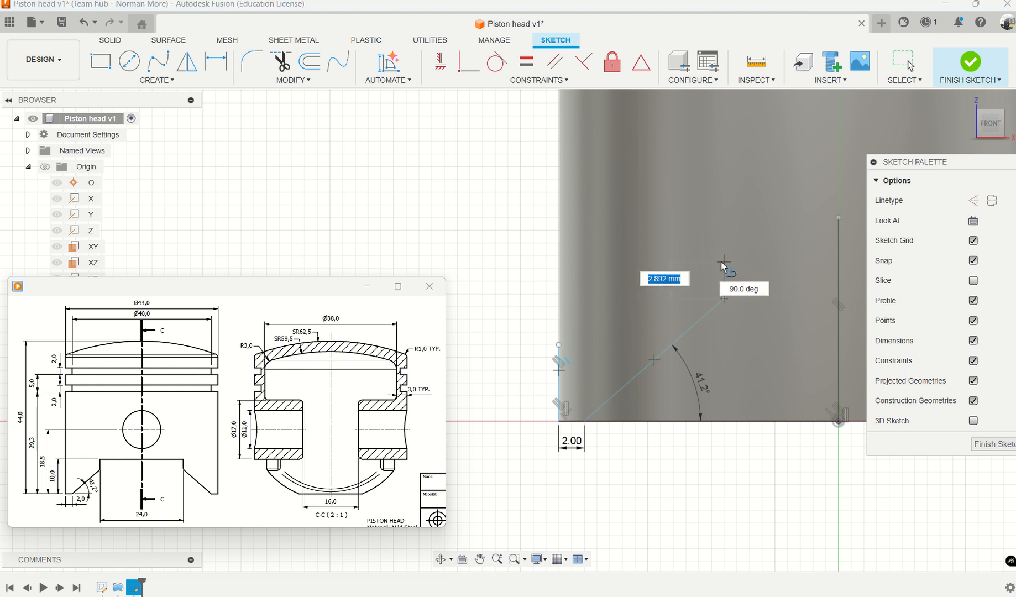
pyautogui.click(725, 261)
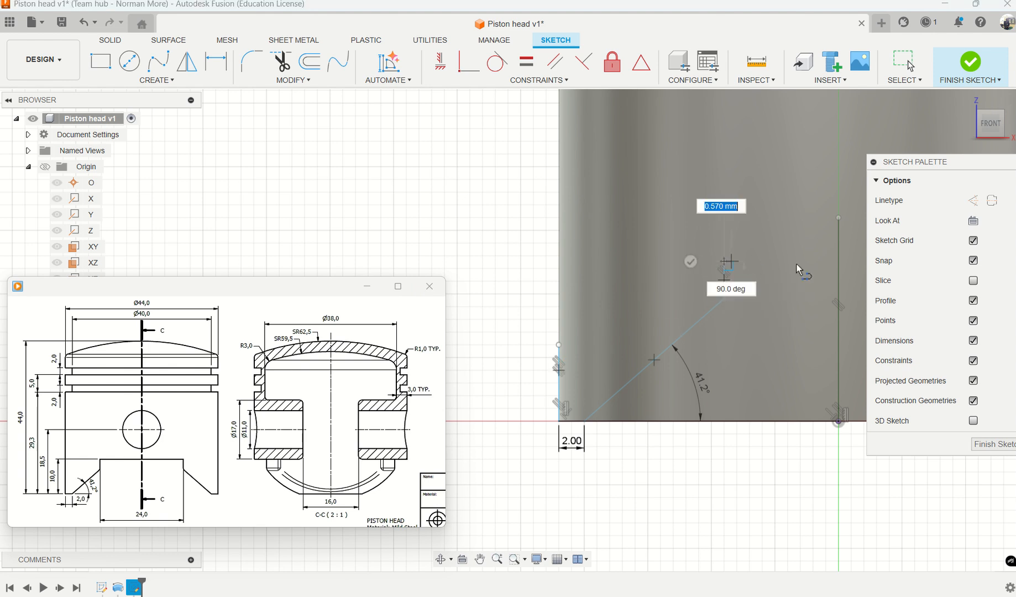
pyautogui.click(837, 263)
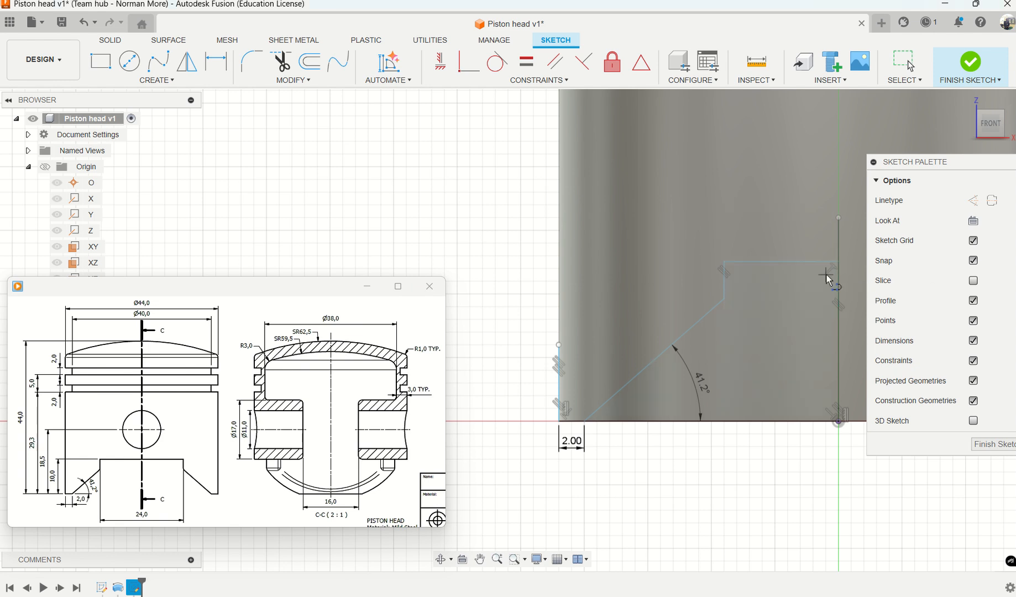
pyautogui.press('Escape')
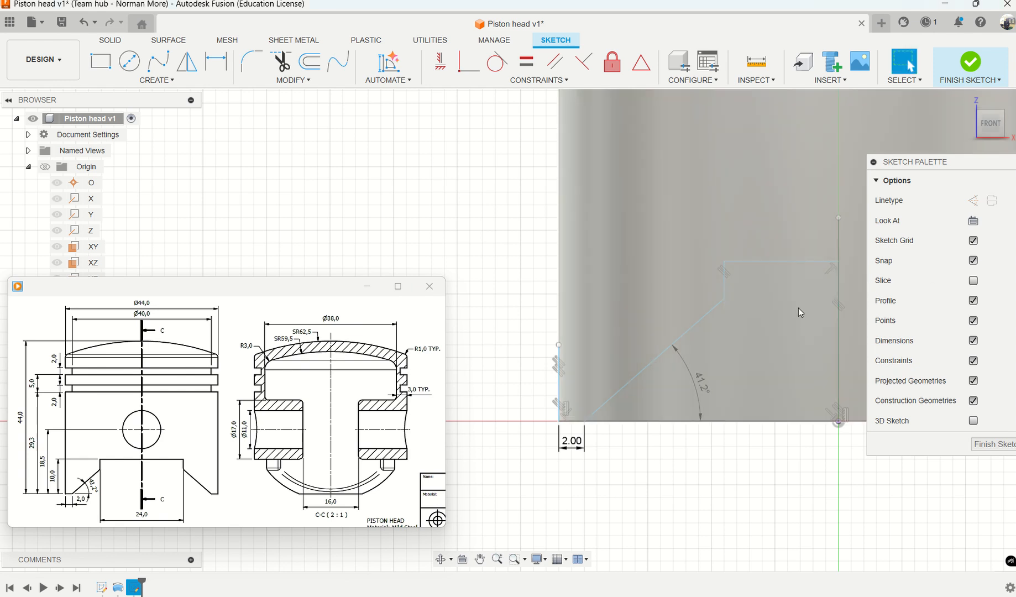
# Dimension the height of the cutout's horizontal top line above the piston's bottom edge to 10 mm.
pyautogui.scroll(-2, 793, 318)
pyautogui.scroll(-1, 792, 327)
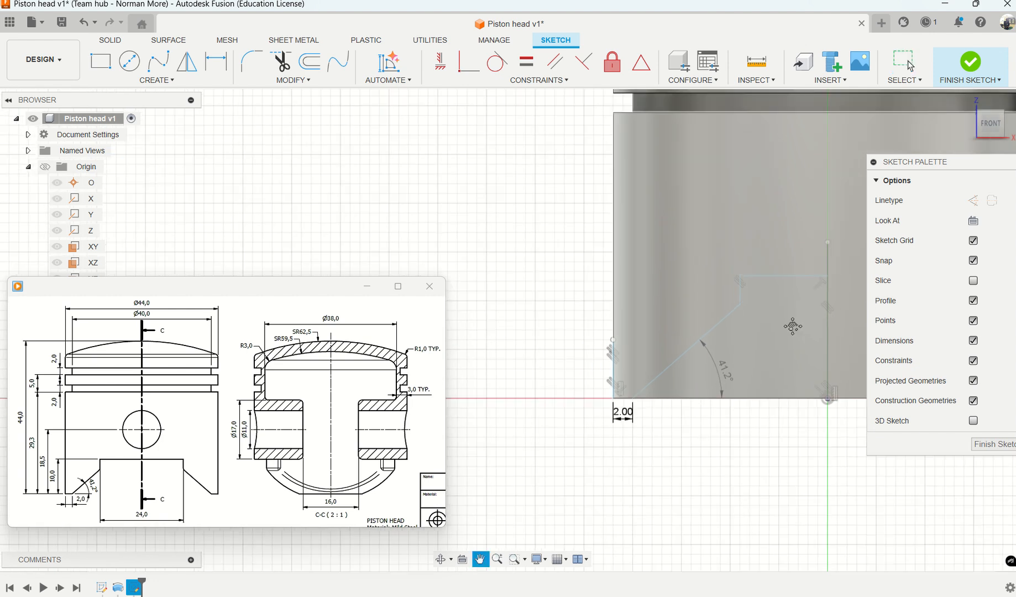
pyautogui.moveTo(792, 327); pyautogui.dragTo(657, 363, button='middle')
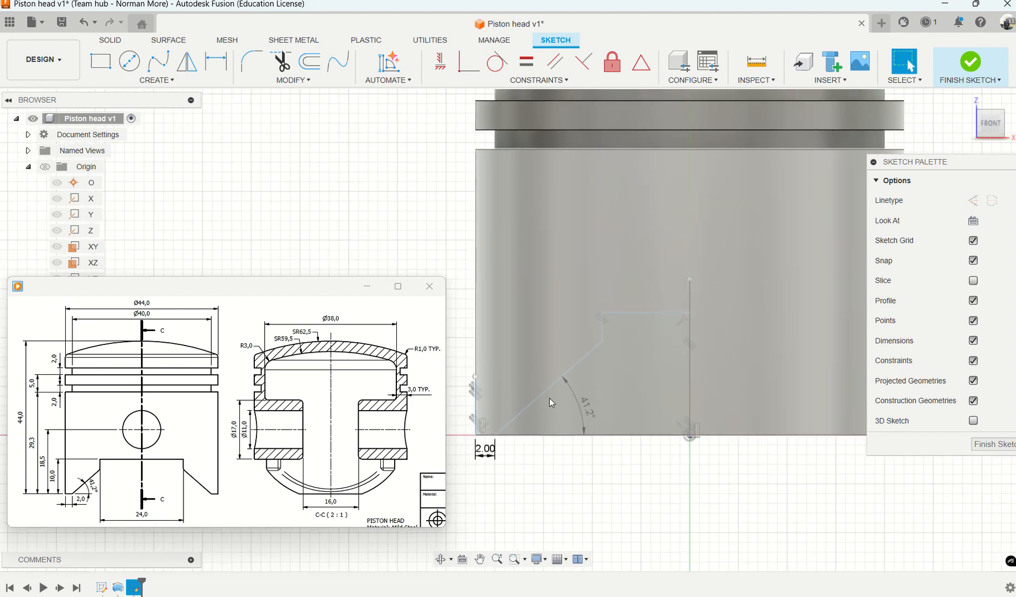
pyautogui.click(216, 61)
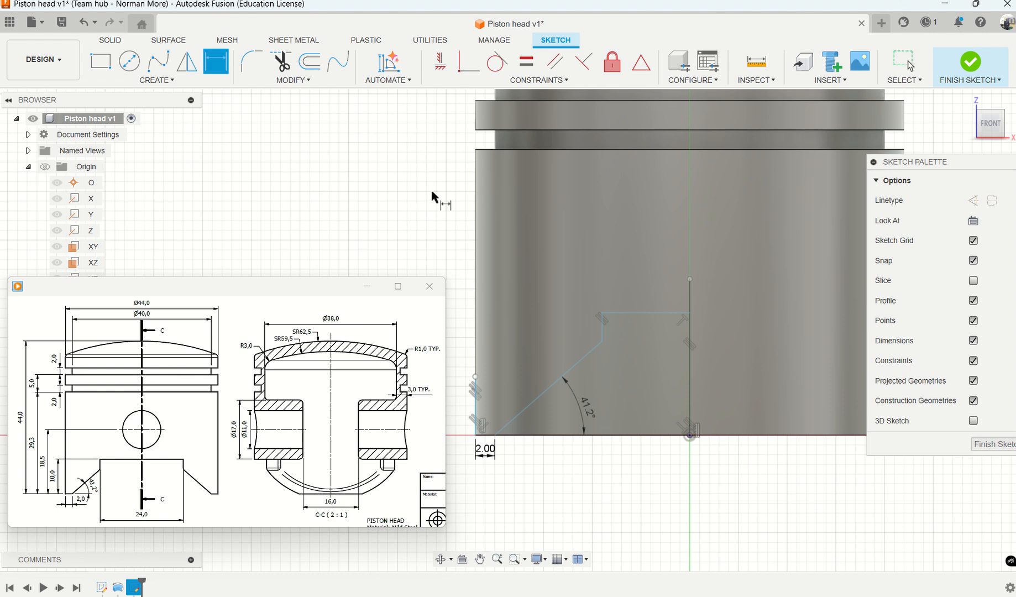
pyautogui.click(655, 312)
pyautogui.click(484, 435)
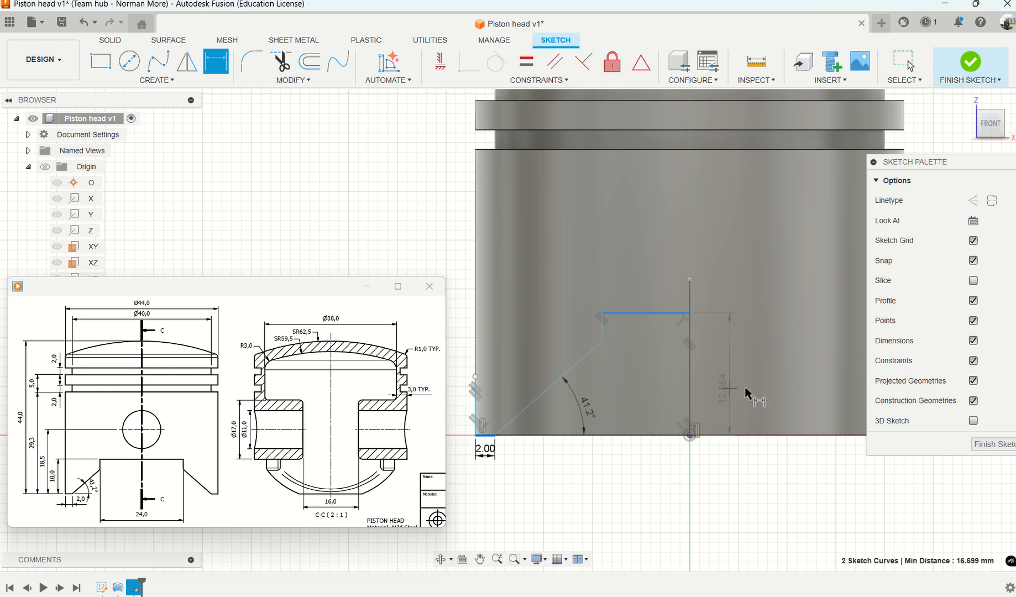
pyautogui.click(795, 376)
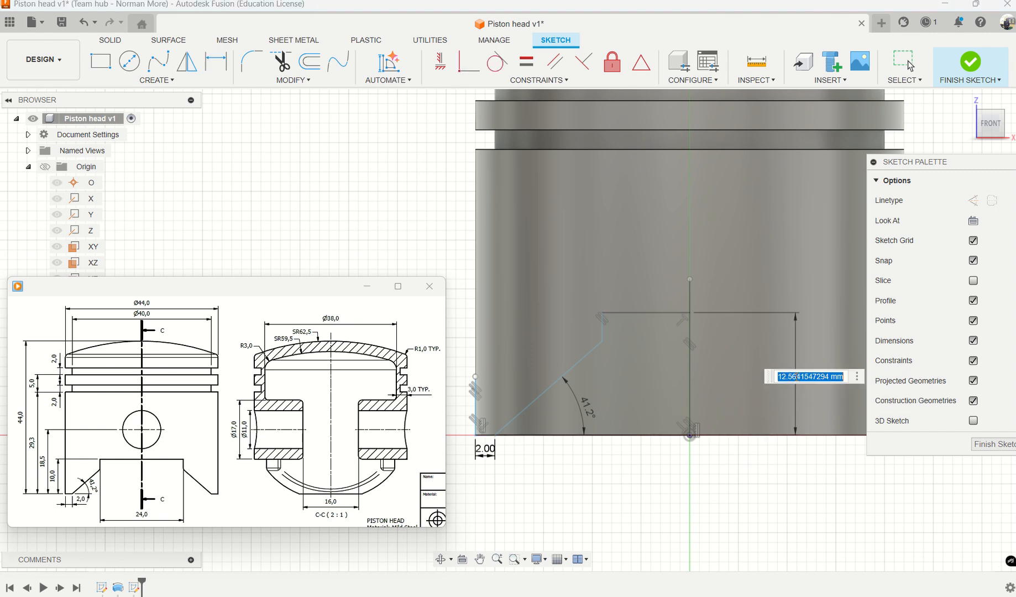
pyautogui.write('16')
pyautogui.press('Return')
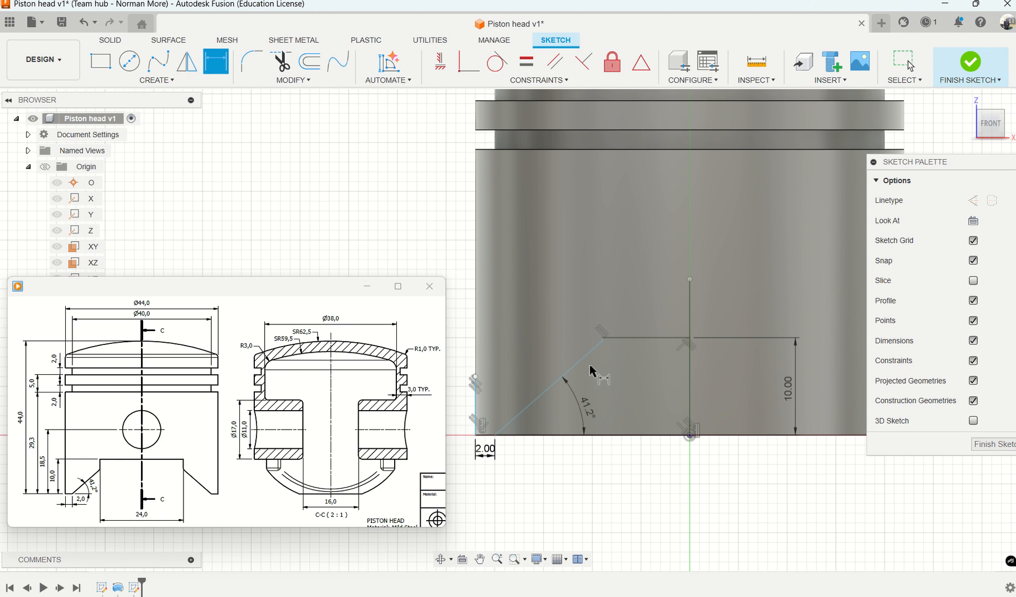
# Dimension the cutout's horizontal top line to a length of 12 mm.
pyautogui.scroll(3, 595, 353)
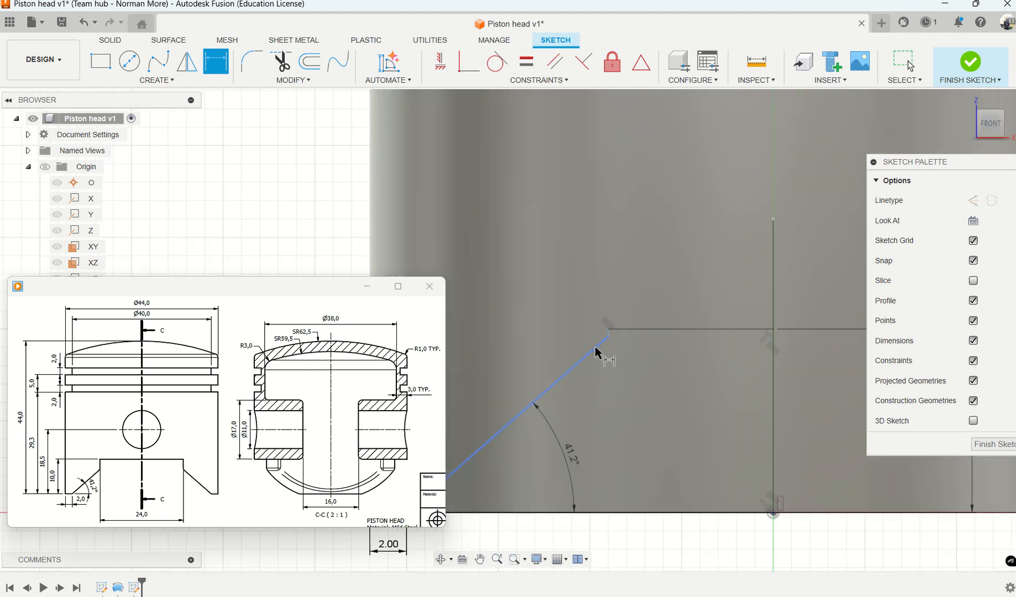
pyautogui.scroll(3, 595, 352)
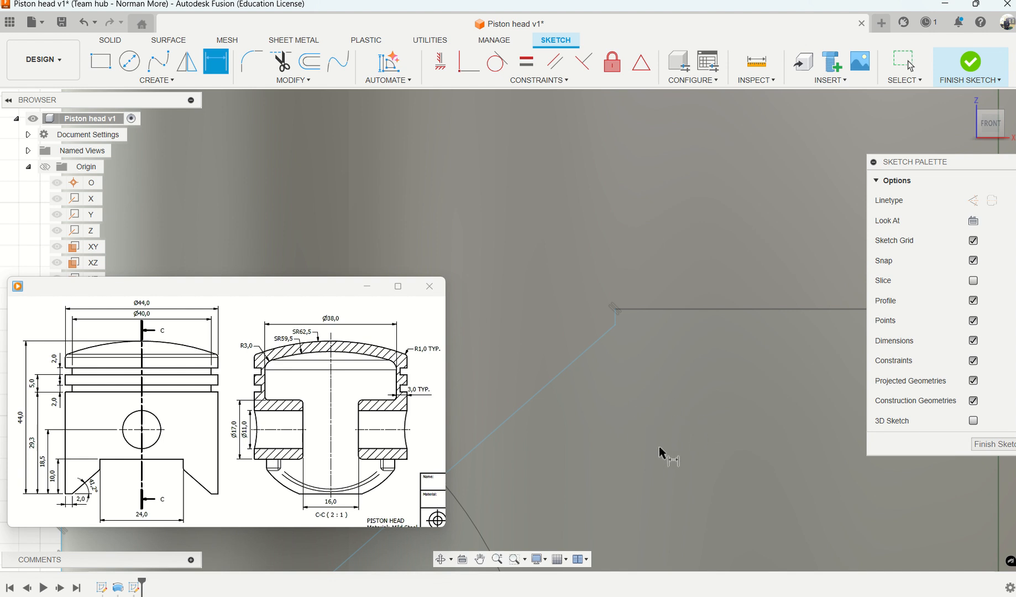
pyautogui.moveTo(126, 479)
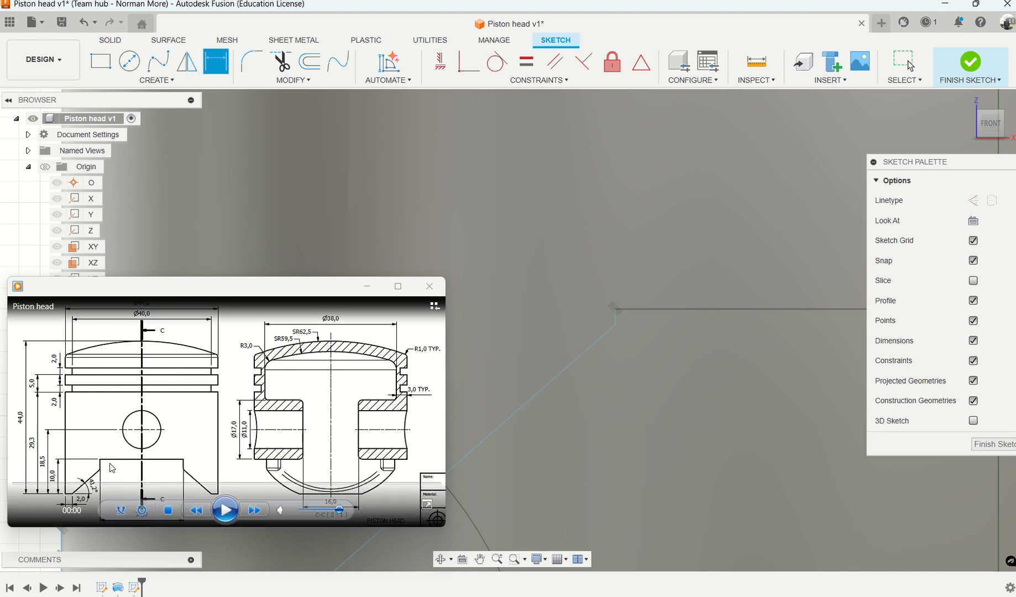
pyautogui.scroll(-5, 607, 449)
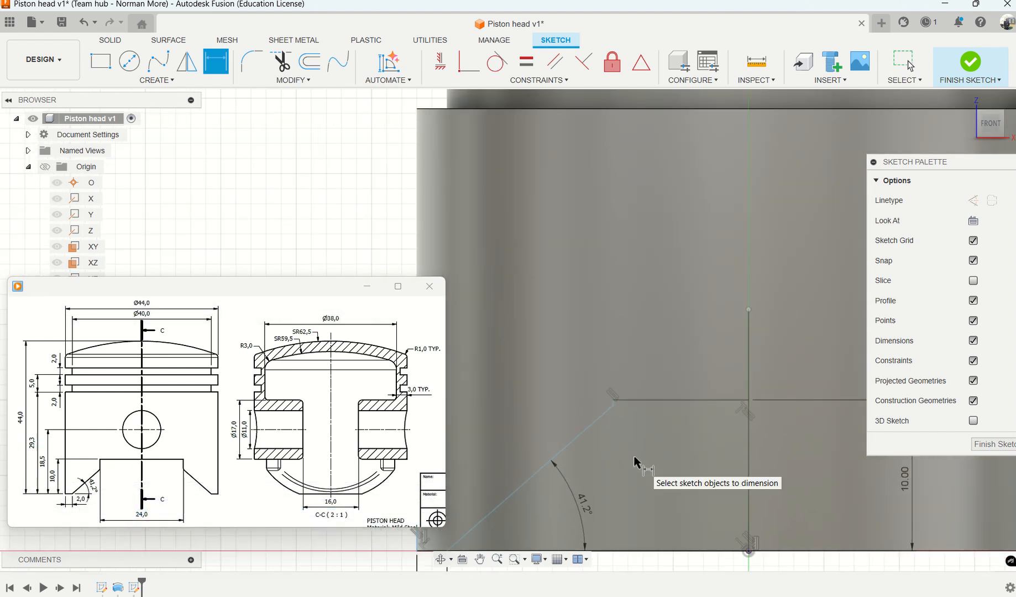
pyautogui.scroll(-2, 674, 467)
pyautogui.scroll(-1, 673, 466)
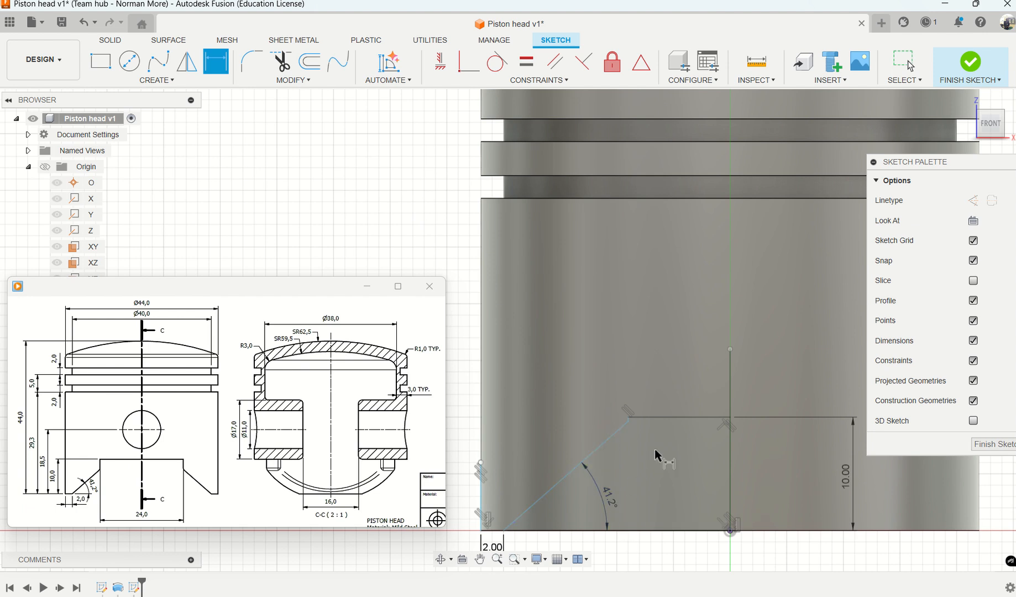
pyautogui.click(677, 419)
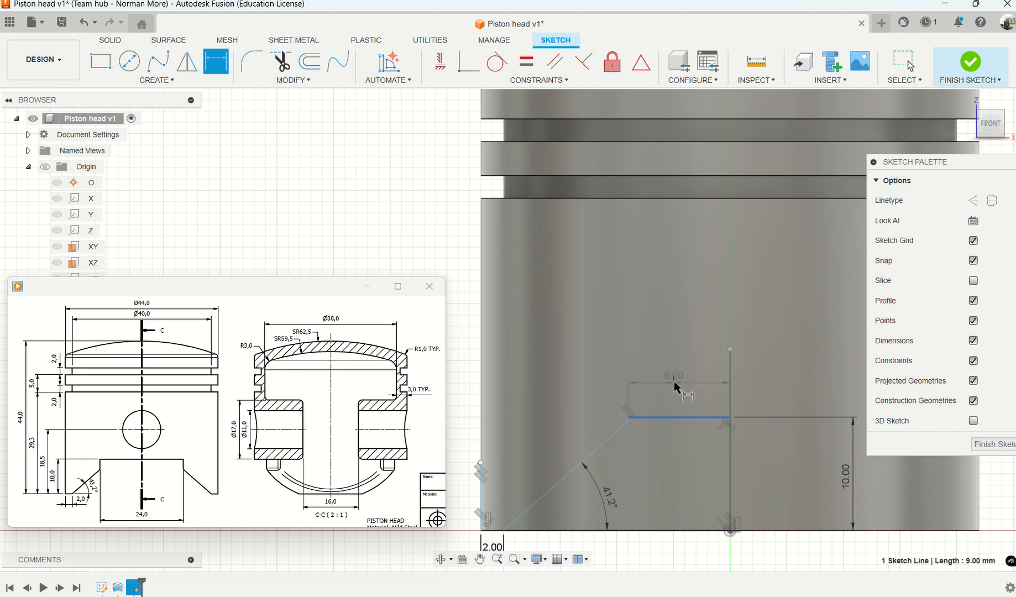
pyautogui.click(674, 381)
pyautogui.write('12')
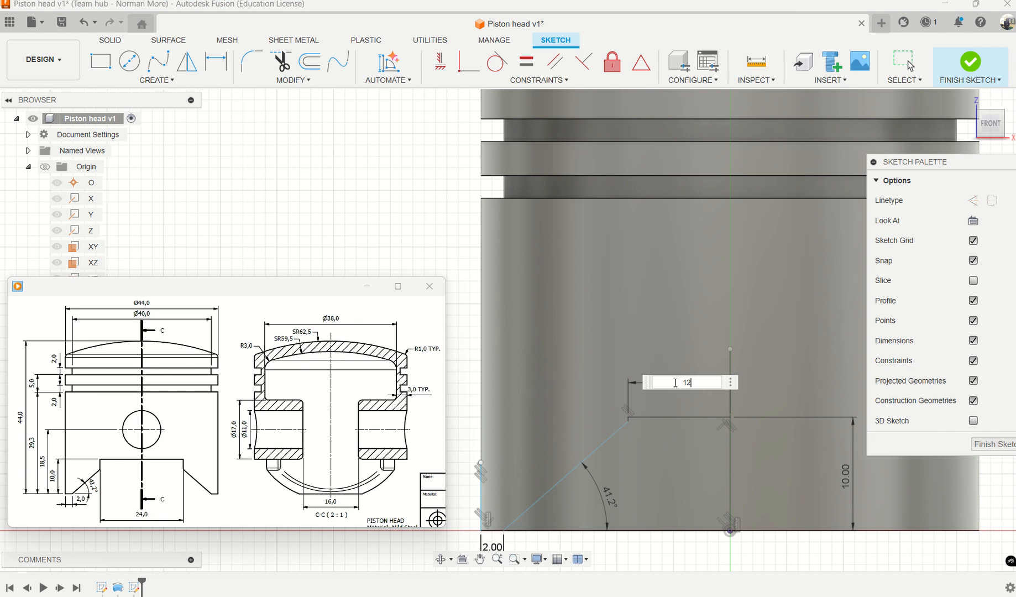
pyautogui.press('Return')
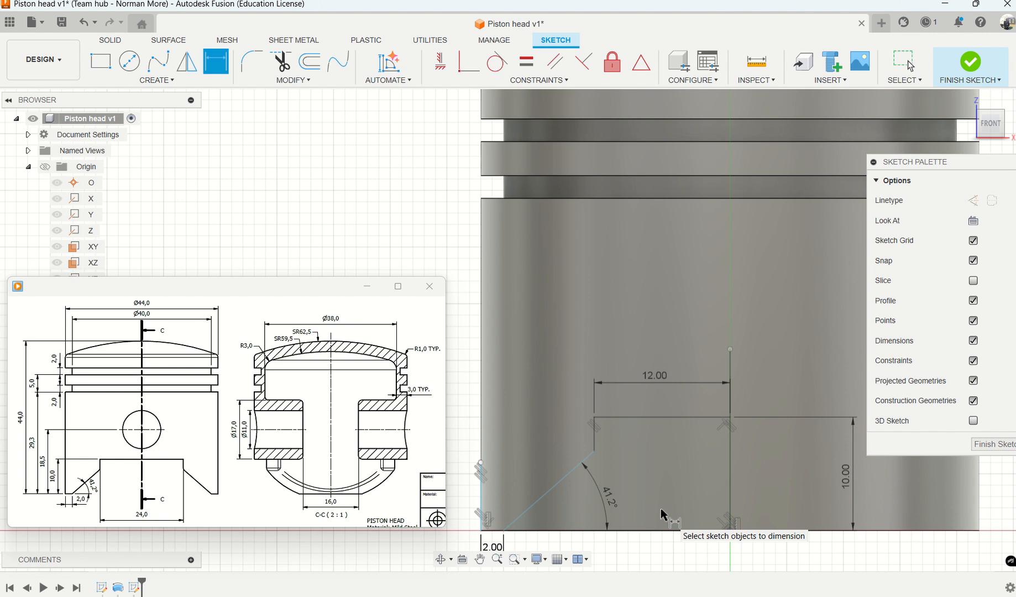
pyautogui.press('Escape')
# Delete the vertical line along the piston's outer wall and convert the 2 mm bottom line to construction.
pyautogui.scroll(-2, 680, 497)
pyautogui.scroll(-1, 687, 497)
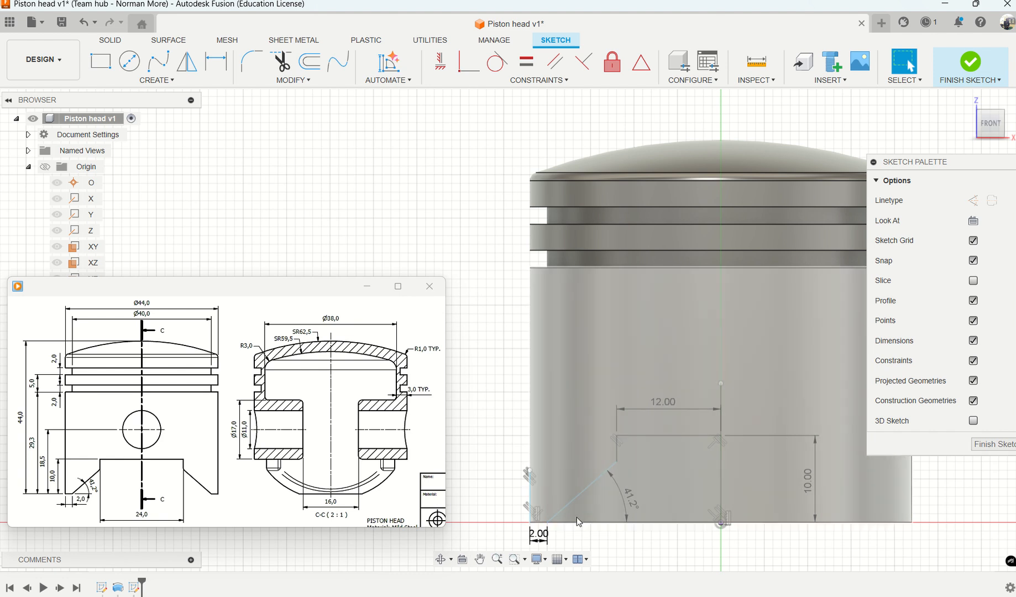
pyautogui.click(531, 500)
pyautogui.press('Delete')
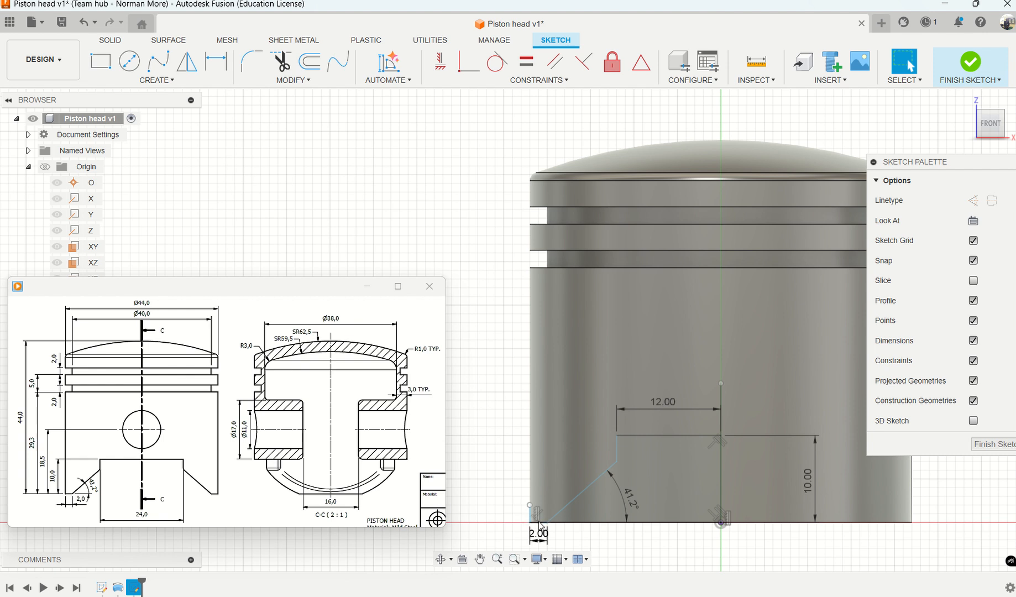
pyautogui.click(540, 526)
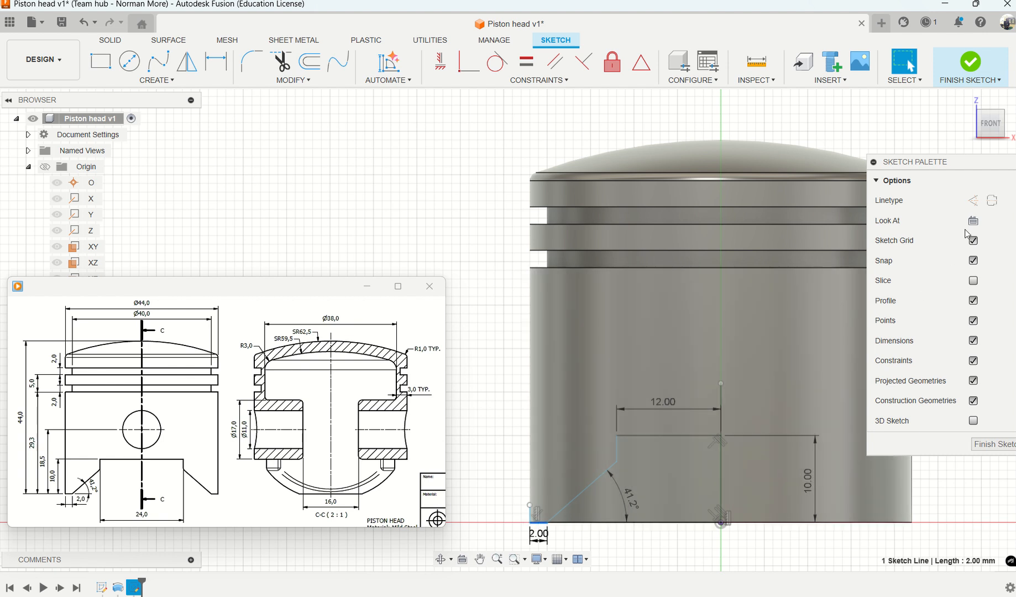
pyautogui.click(973, 200)
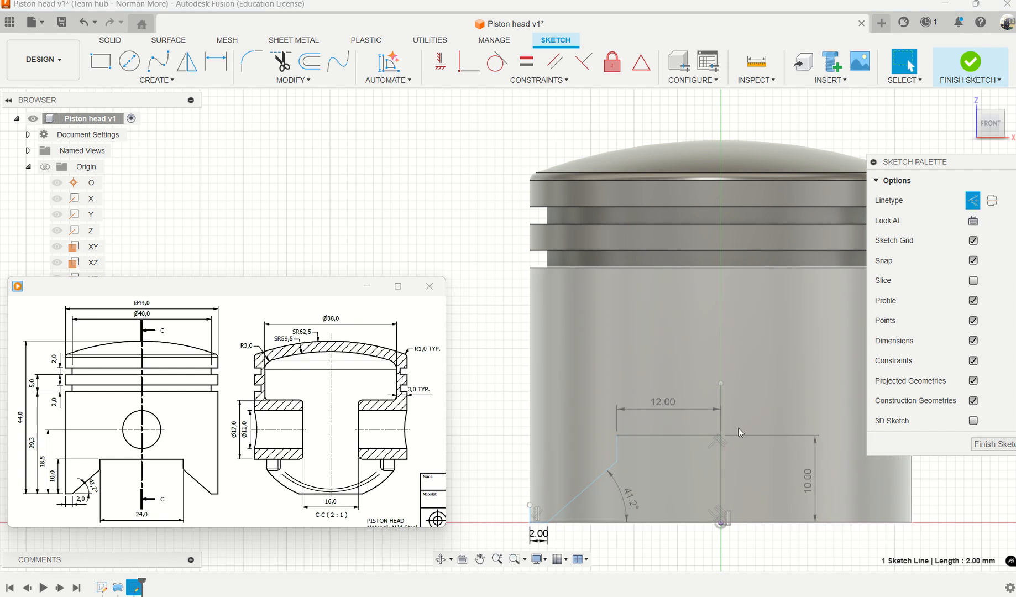
# Delete the short vertical line left at the piston's outer wall beside the 2 mm bottom line.
pyautogui.click(608, 545)
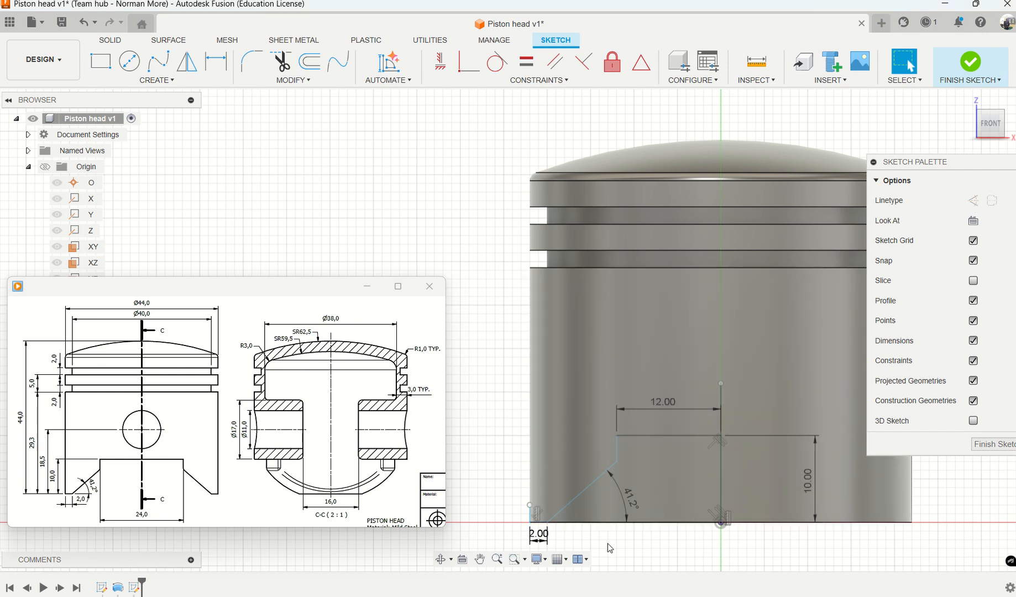
pyautogui.click(528, 514)
pyautogui.press('Delete')
pyautogui.scroll(3, 625, 548)
pyautogui.scroll(-1, 619, 539)
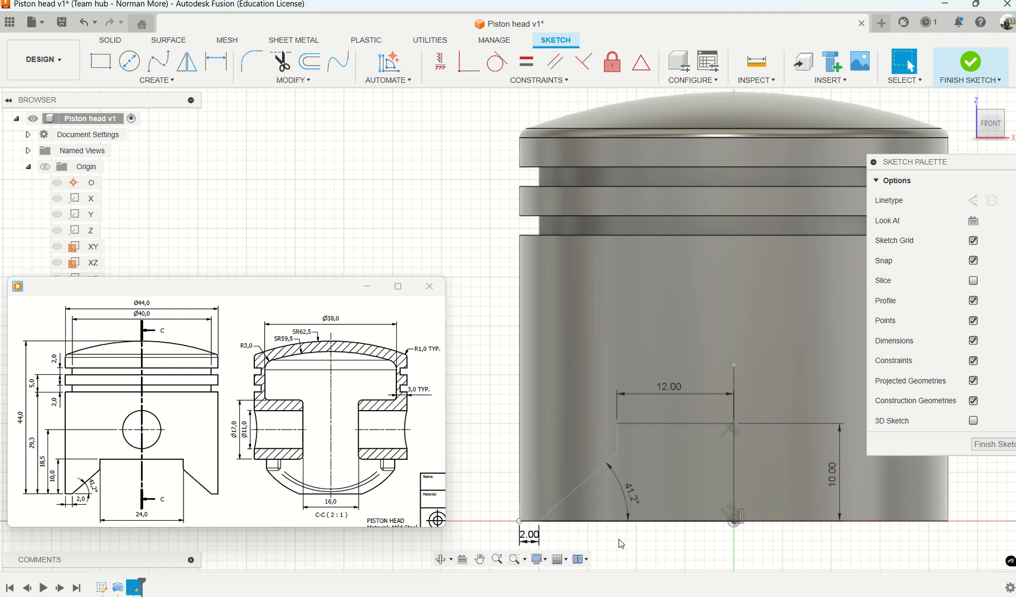
# Mirror the cutout's diagonal, short vertical, bottom and top lines about the vertical centre line.
pyautogui.scroll(2, 551, 533)
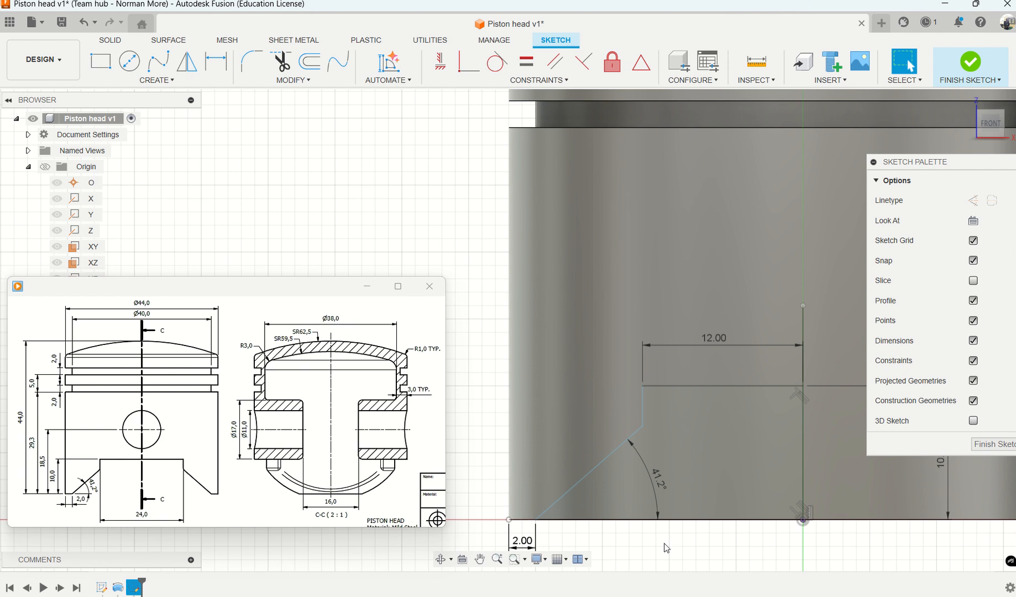
pyautogui.scroll(-2, 670, 547)
pyautogui.moveTo(805, 563); pyautogui.dragTo(683, 512, button='middle')
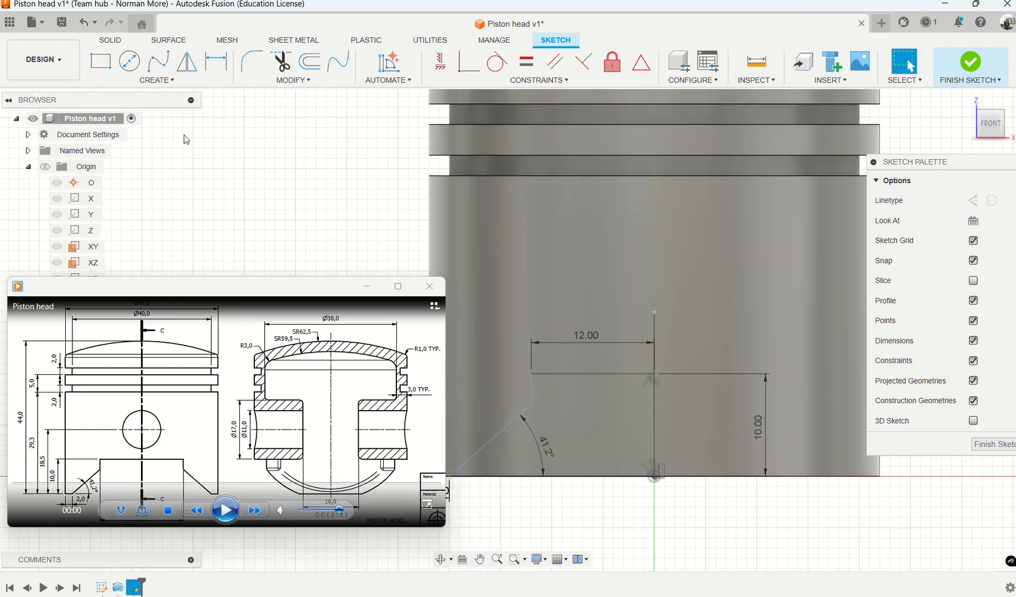
pyautogui.click(187, 61)
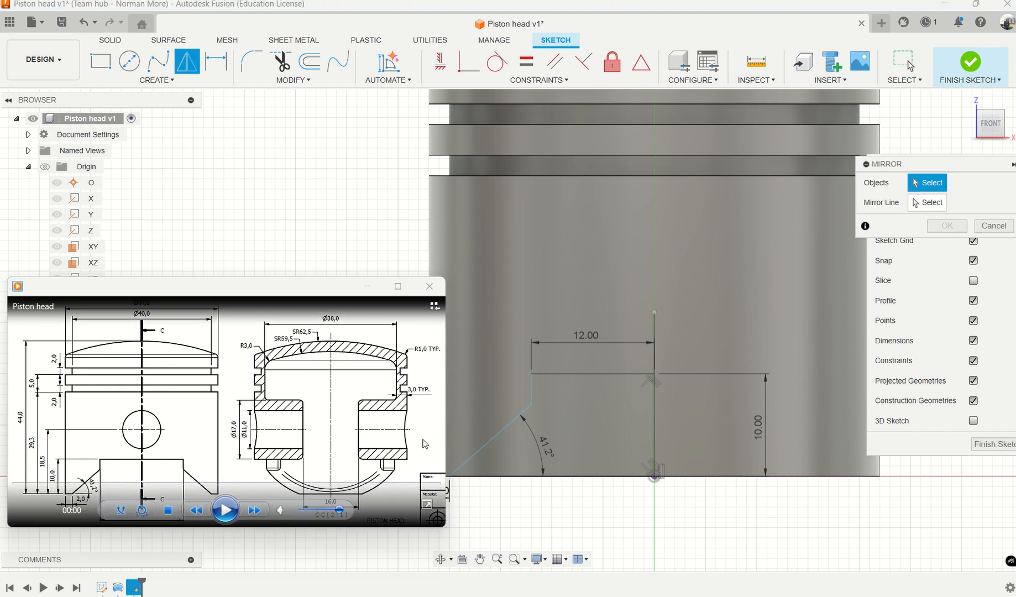
pyautogui.click(479, 452)
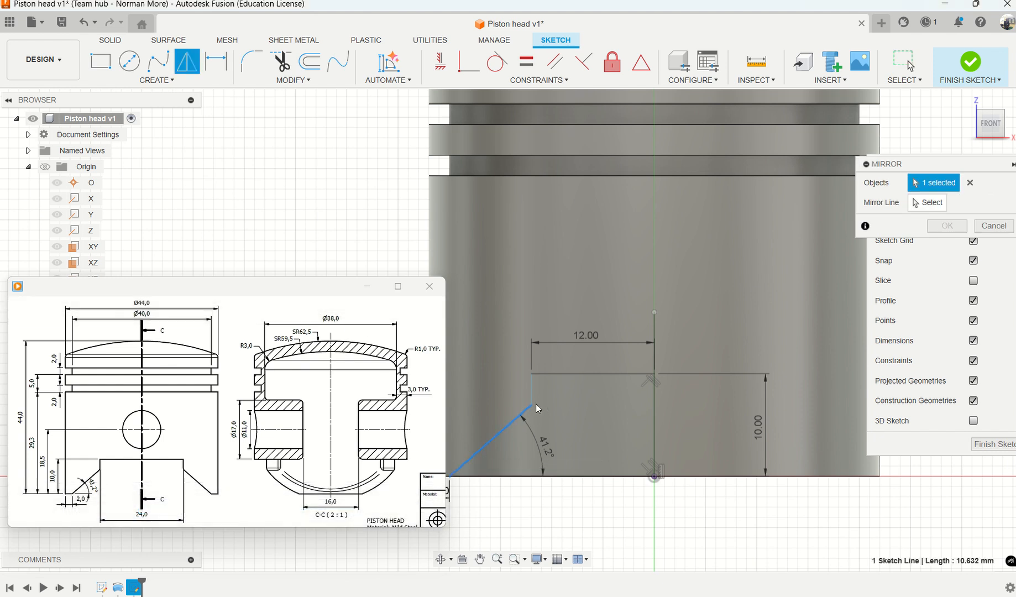
pyautogui.click(532, 389)
pyautogui.click(524, 477)
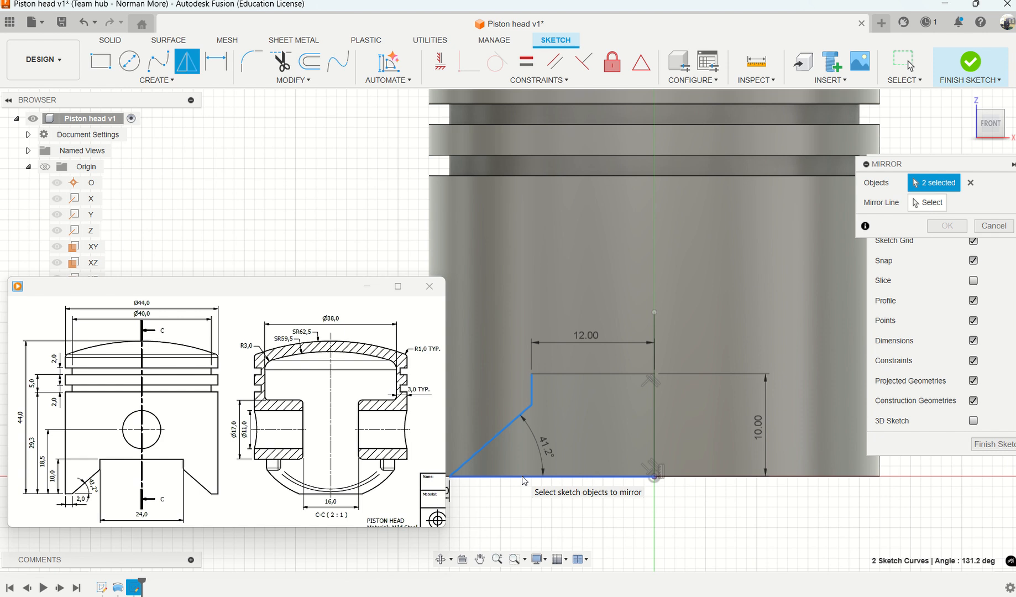
pyautogui.click(595, 375)
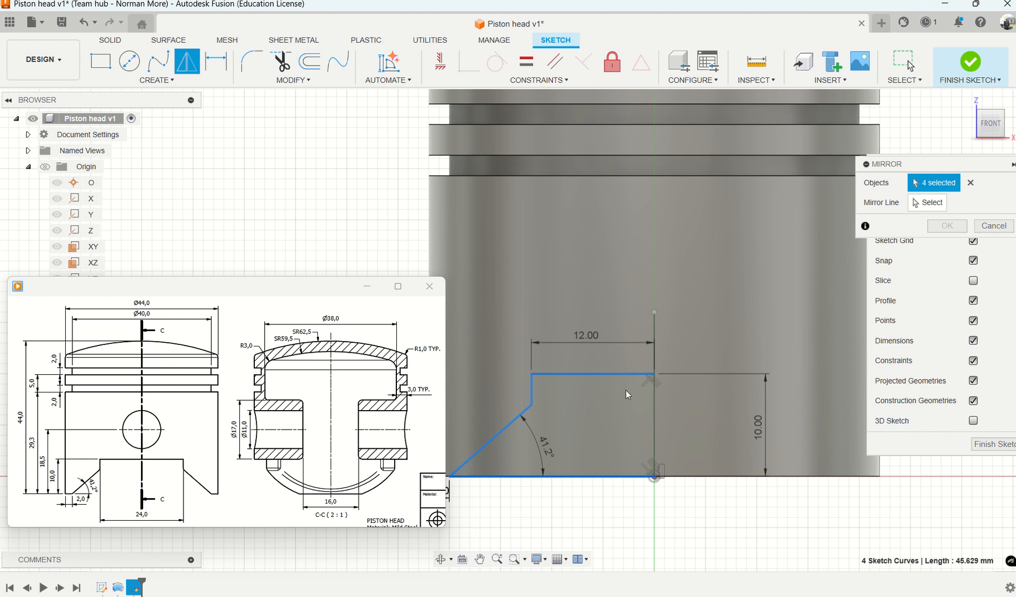
pyautogui.click(934, 202)
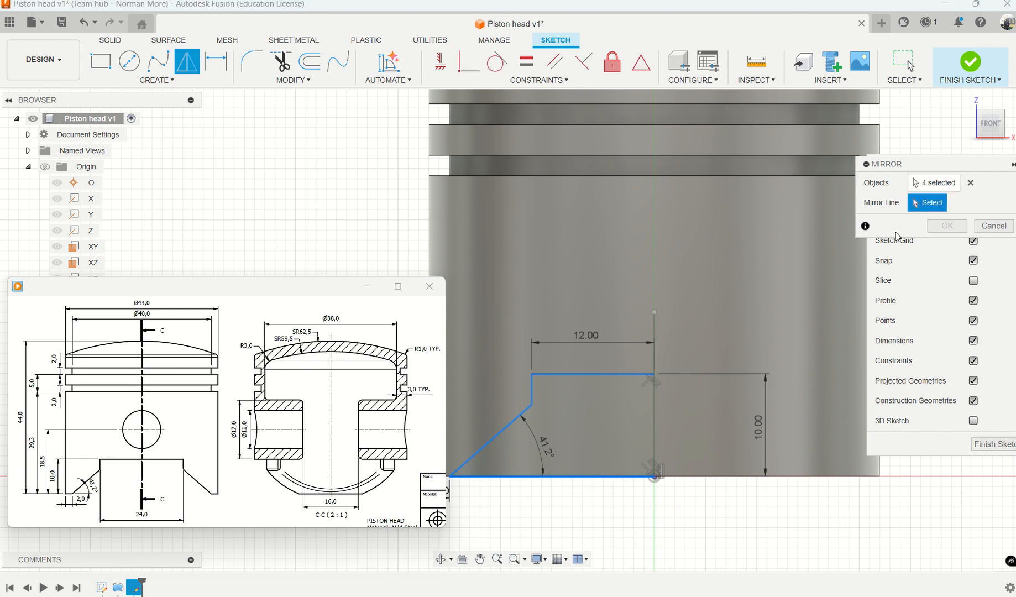
pyautogui.click(656, 440)
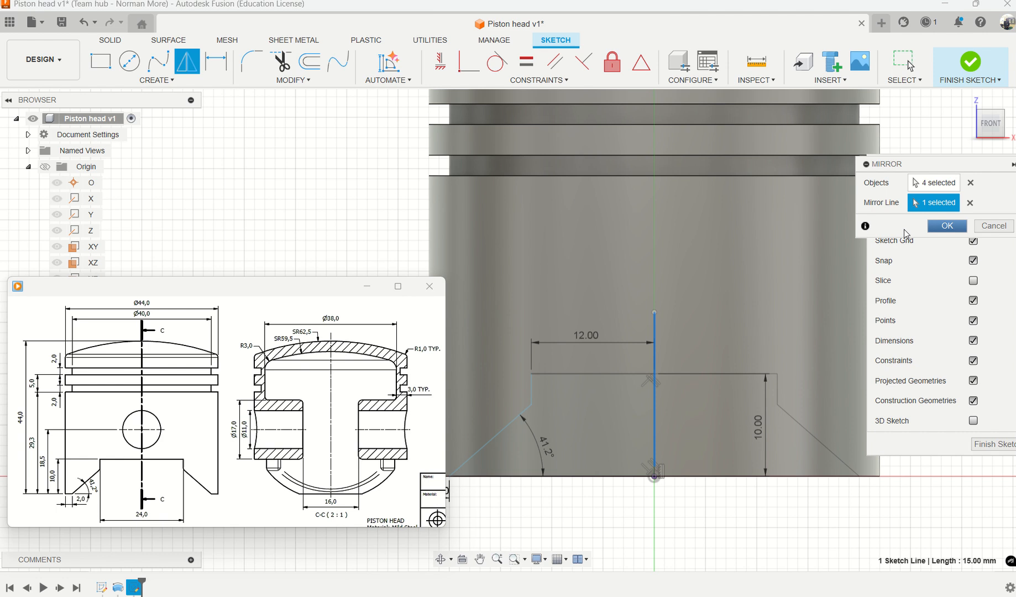
pyautogui.click(947, 226)
# Trim the part of the vertical centre line that extends above the cutout's horizontal top line.
pyautogui.press('t')
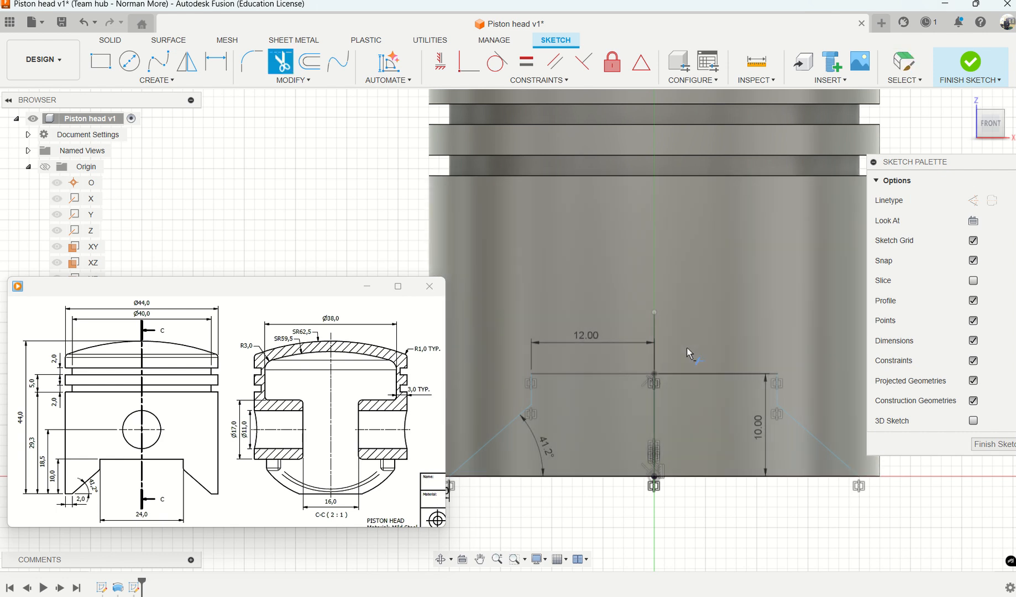
pyautogui.click(655, 352)
pyautogui.click(655, 357)
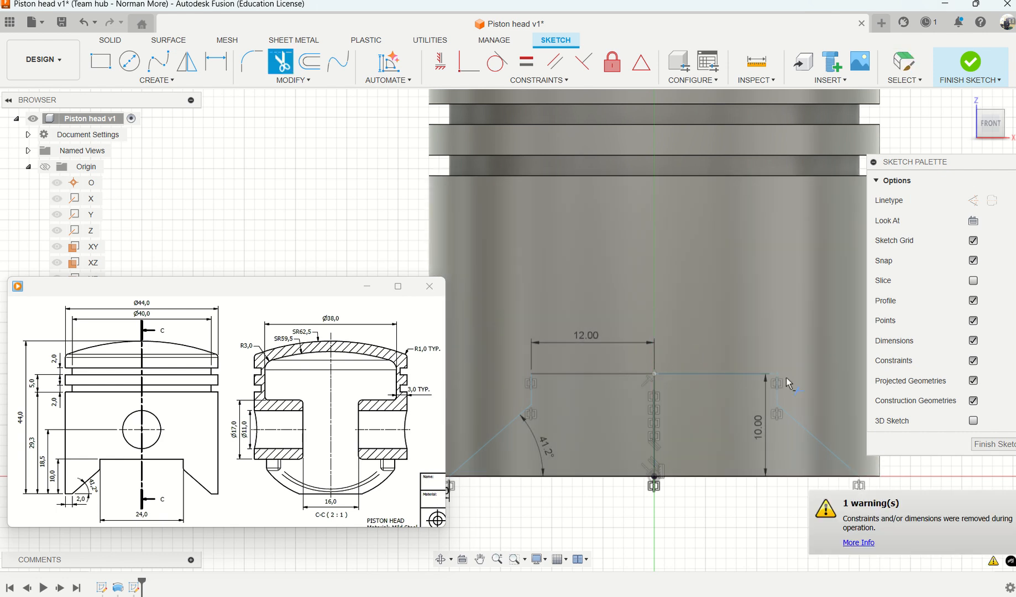
pyautogui.scroll(-4, 775, 404)
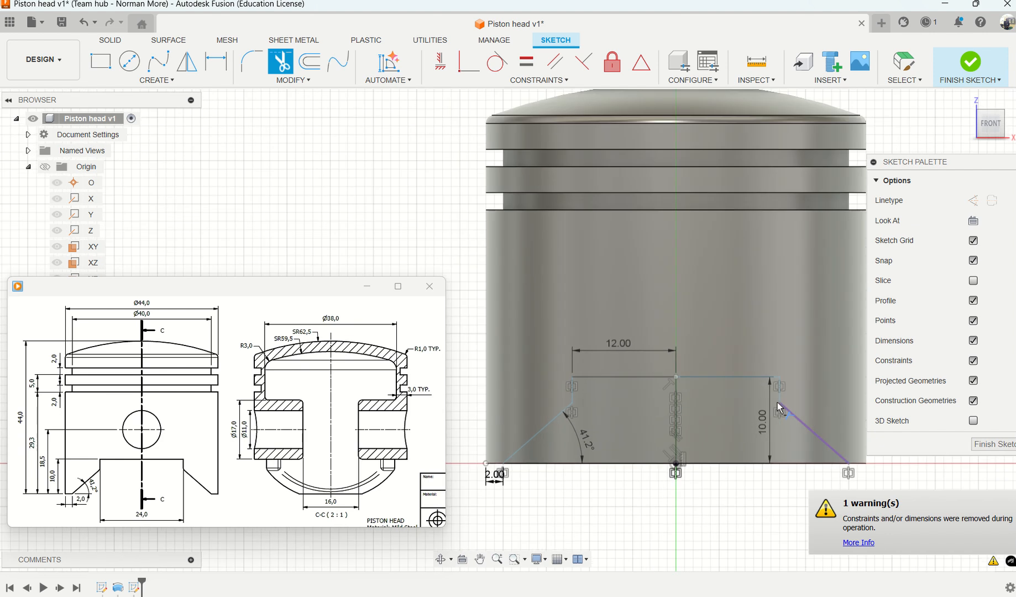
# Extrude both halves of the skirt cutout profile as a symmetric cut with extent All through the piston.
pyautogui.keyDown('shift'); pyautogui.moveTo(739, 506); pyautogui.dragTo(692, 508, button='middle'); pyautogui.keyUp('shift')
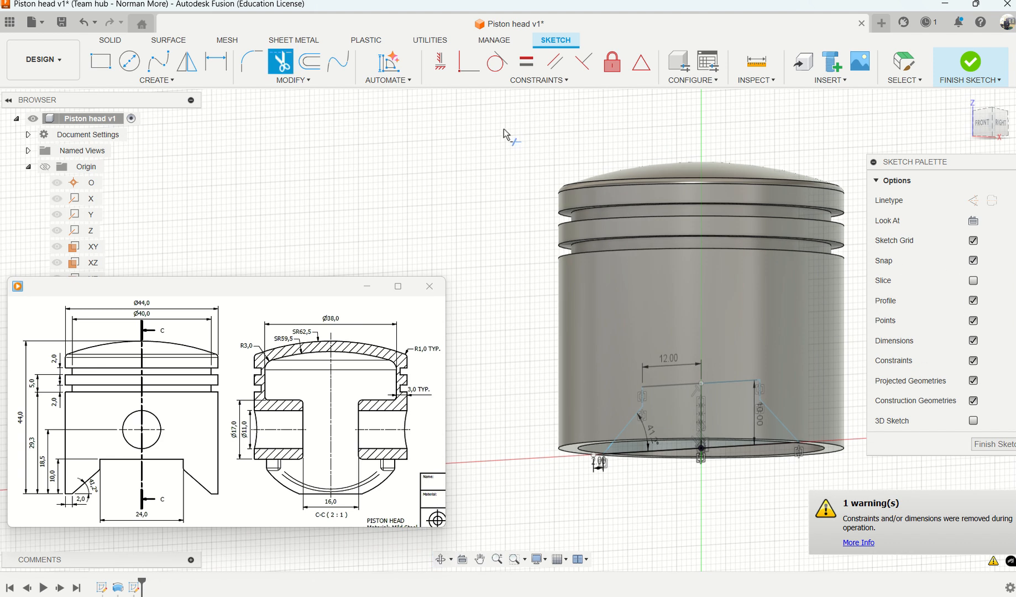
pyautogui.press('e')
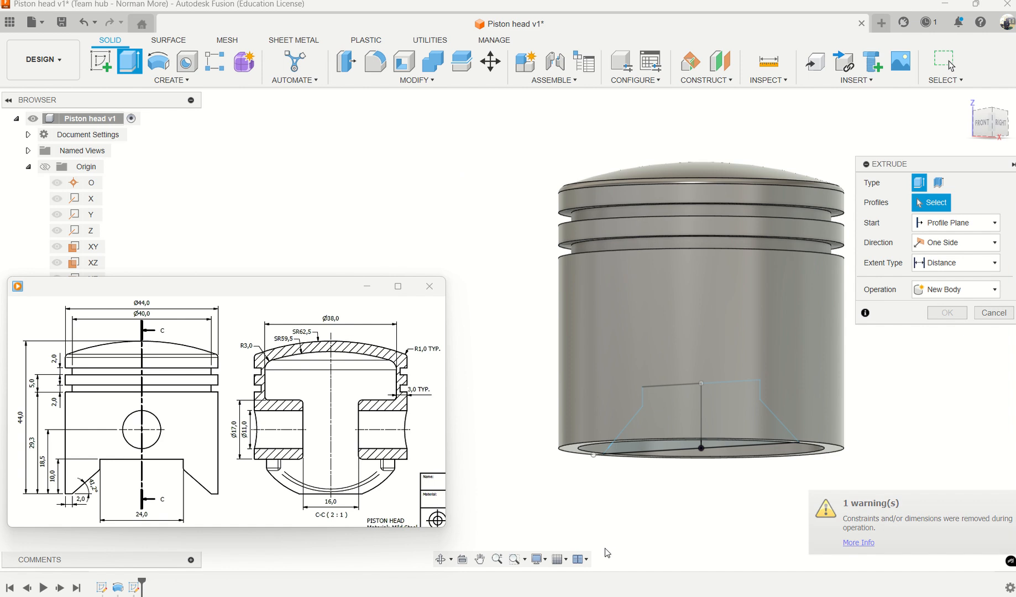
pyautogui.click(663, 444)
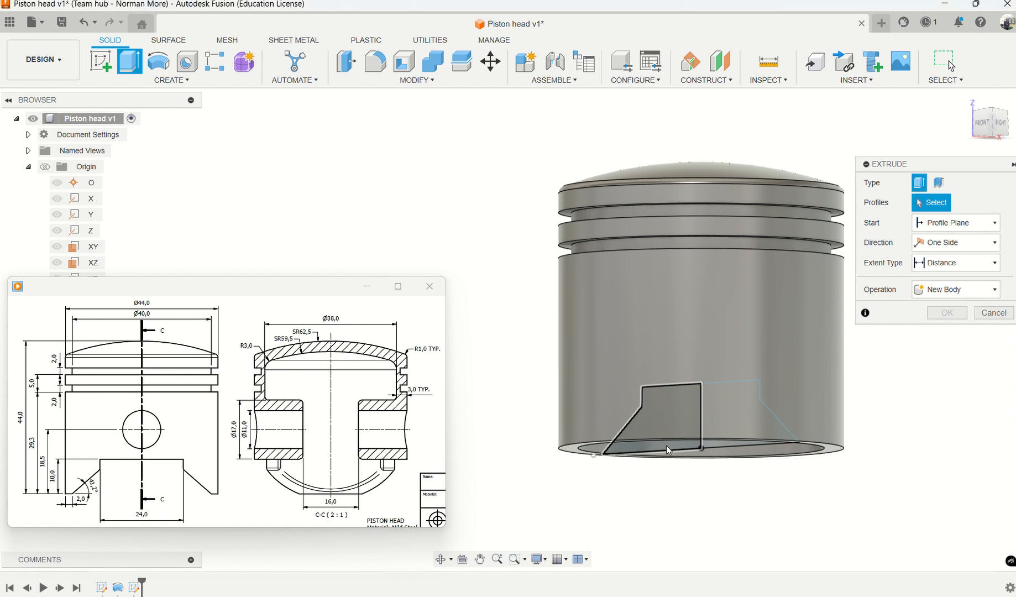
pyautogui.click(730, 426)
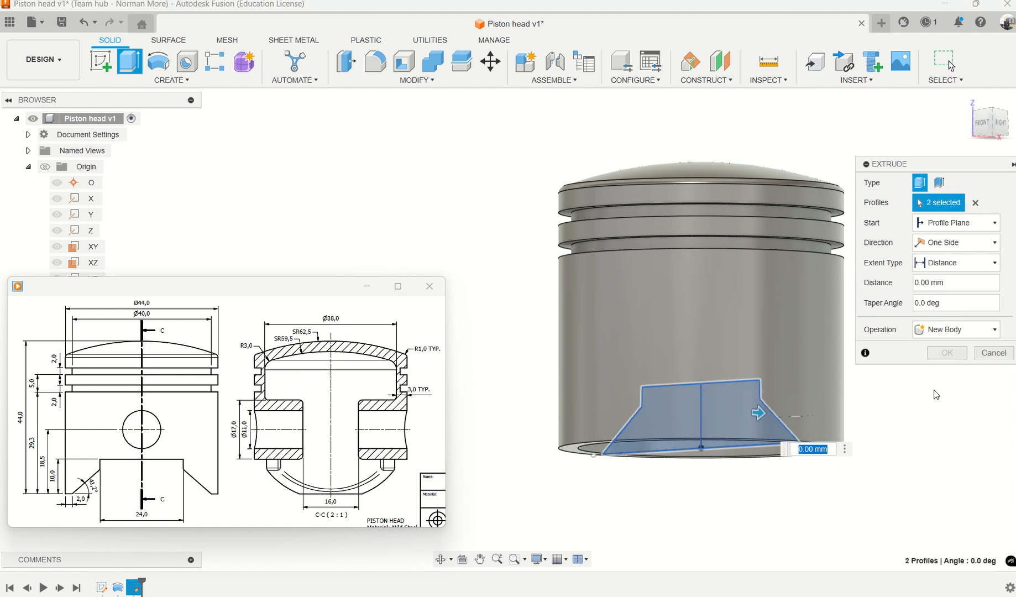
pyautogui.click(943, 331)
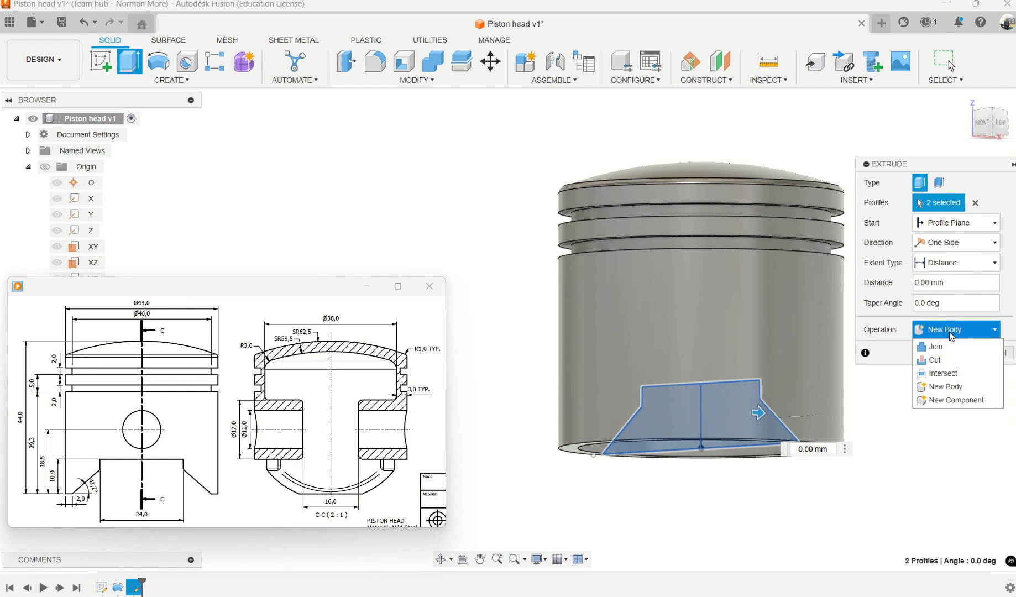
pyautogui.click(935, 360)
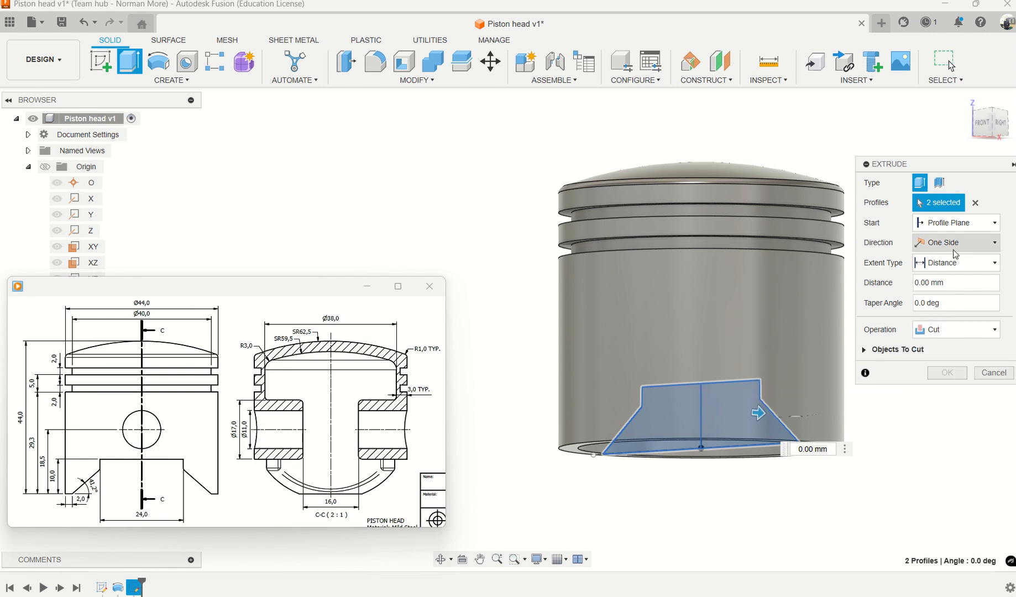
pyautogui.click(956, 244)
pyautogui.click(947, 287)
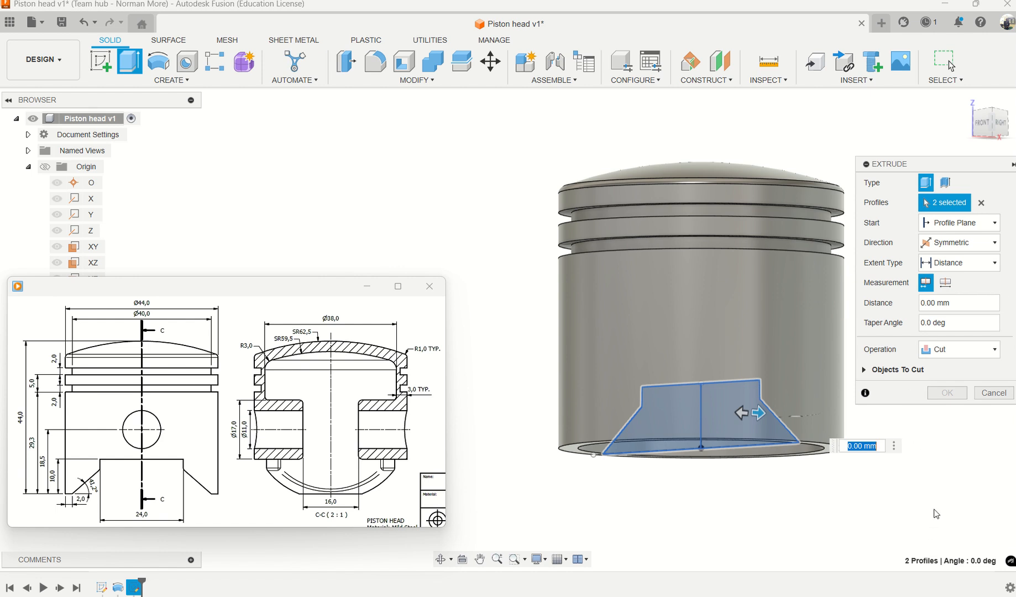
pyautogui.click(966, 265)
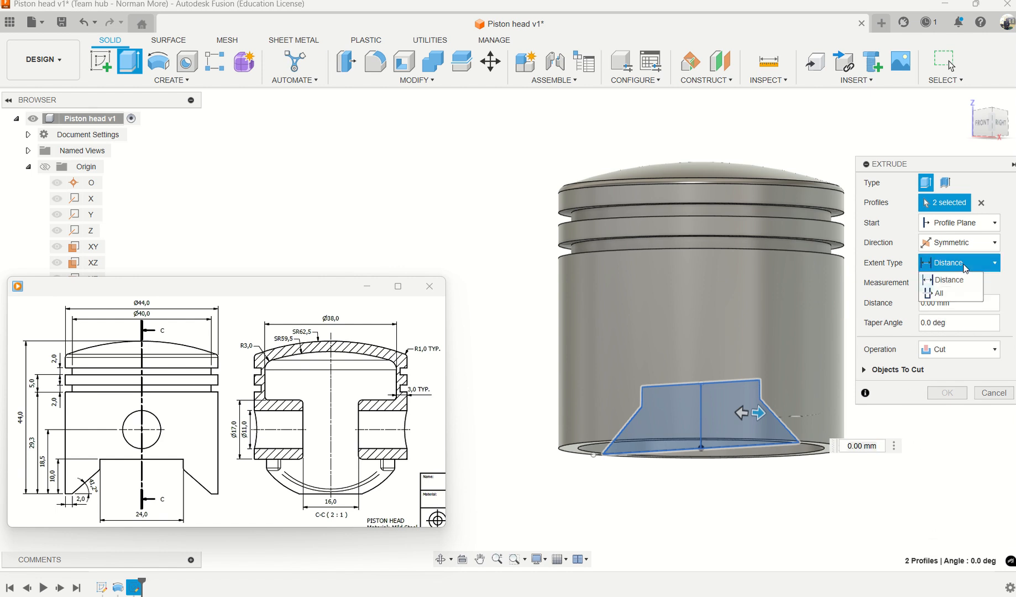
pyautogui.click(957, 295)
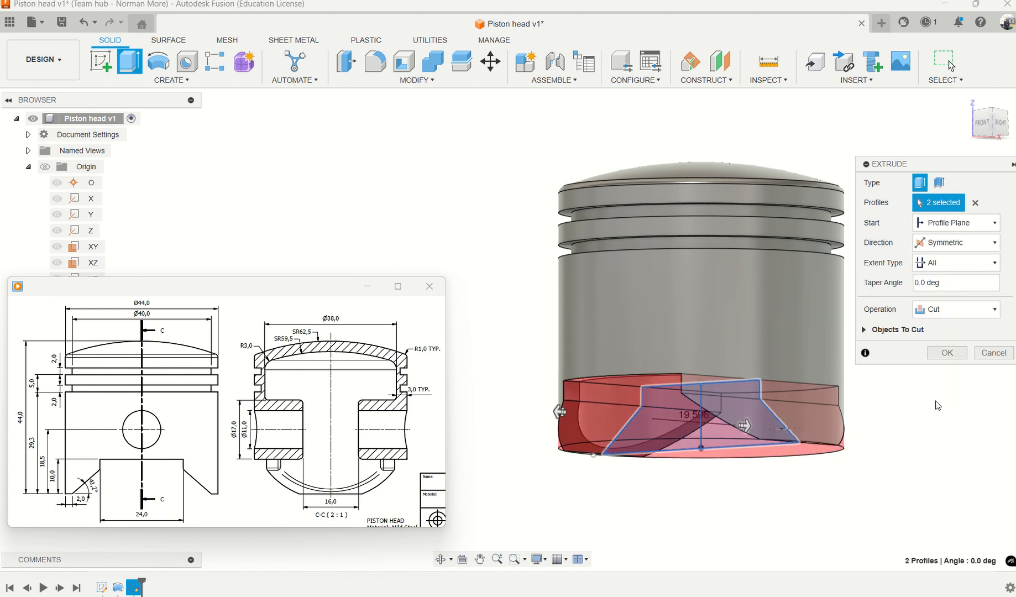
pyautogui.click(948, 352)
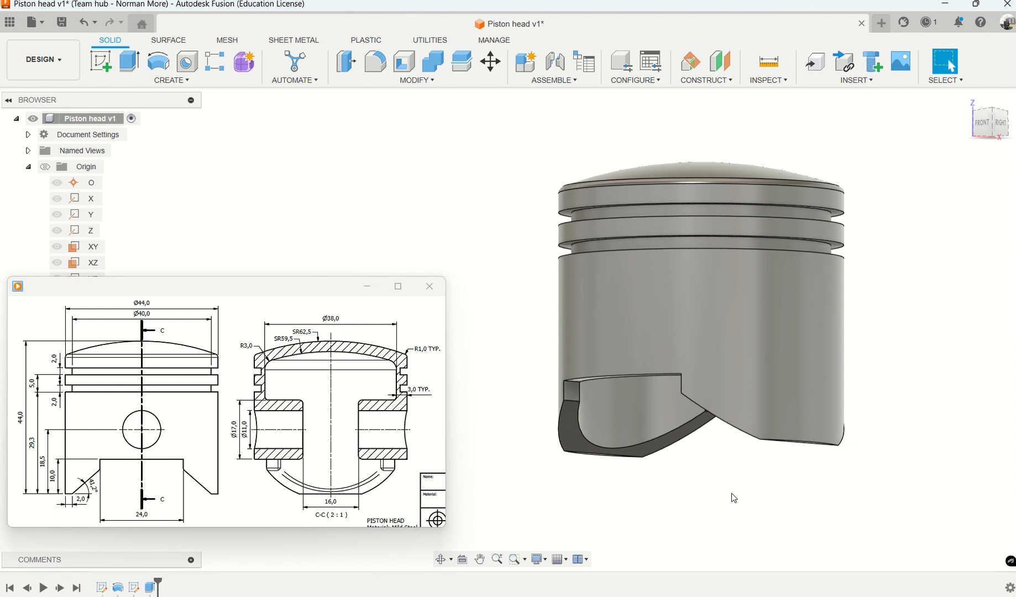
# Create a construction plane offset 8 mm from the XZ origin plane.
pyautogui.keyDown('shift'); pyautogui.moveTo(734, 498); pyautogui.dragTo(773, 495, button='middle'); pyautogui.keyUp('shift')
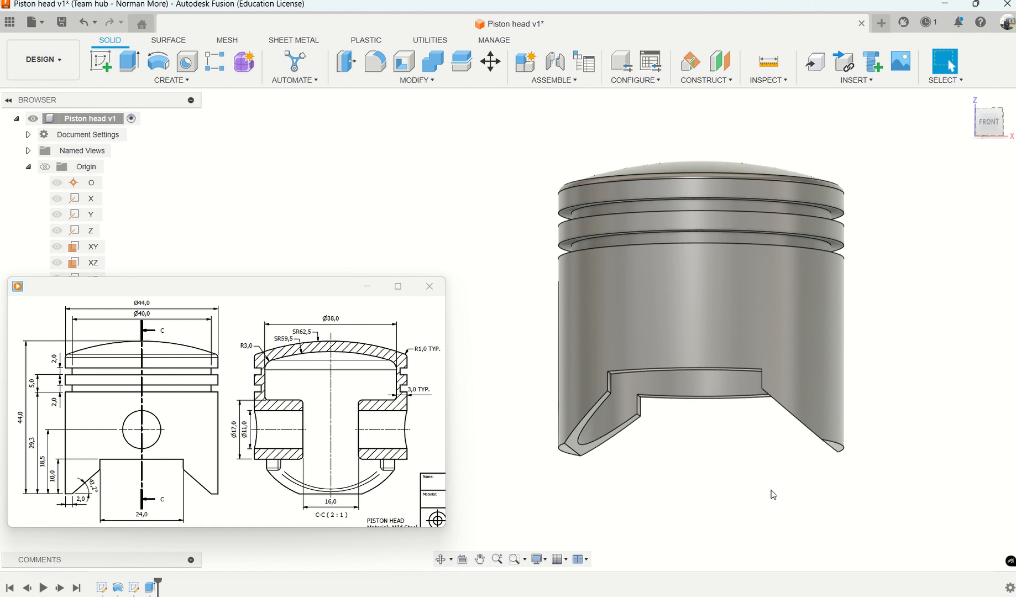
pyautogui.moveTo(119, 299)
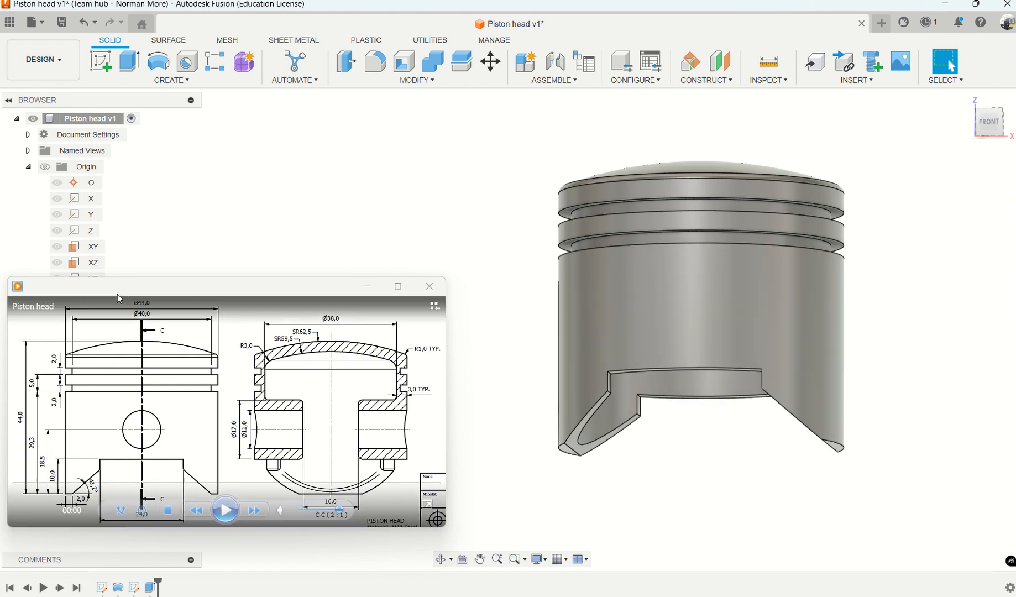
pyautogui.click(80, 262)
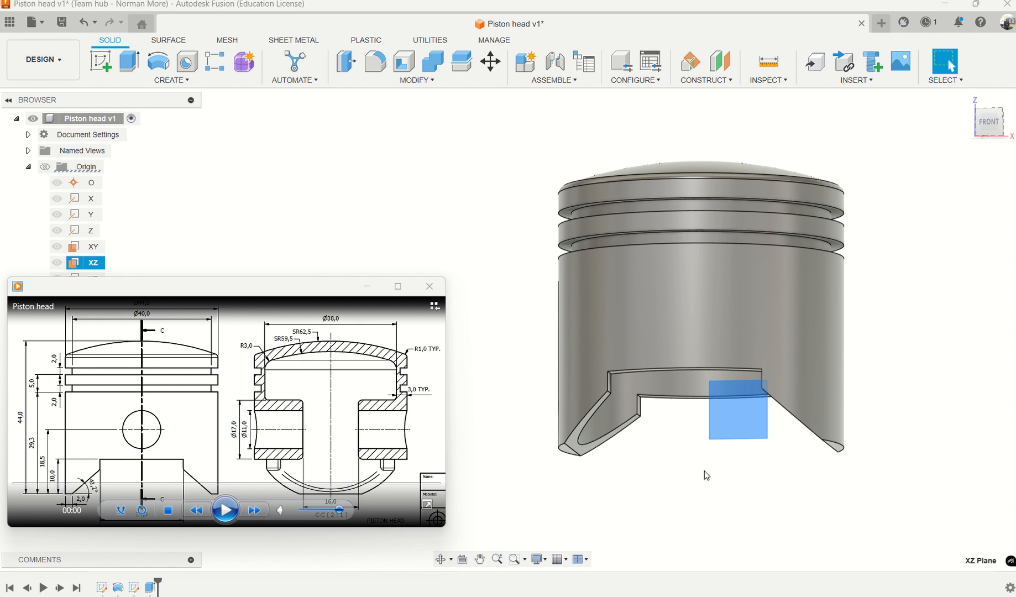
pyautogui.press('Escape')
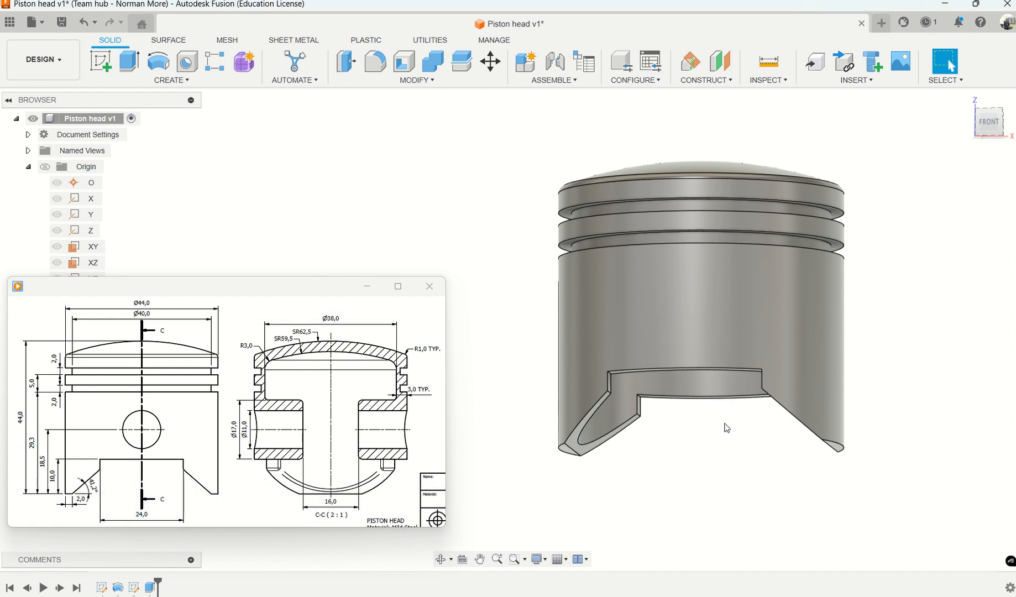
pyautogui.click(88, 263)
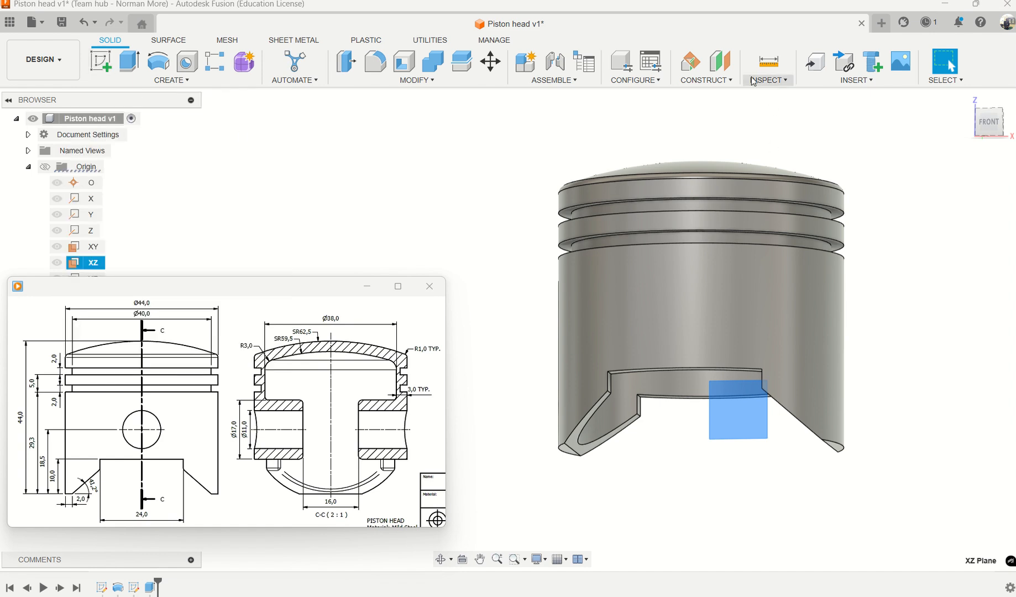
pyautogui.click(714, 82)
pyautogui.click(710, 95)
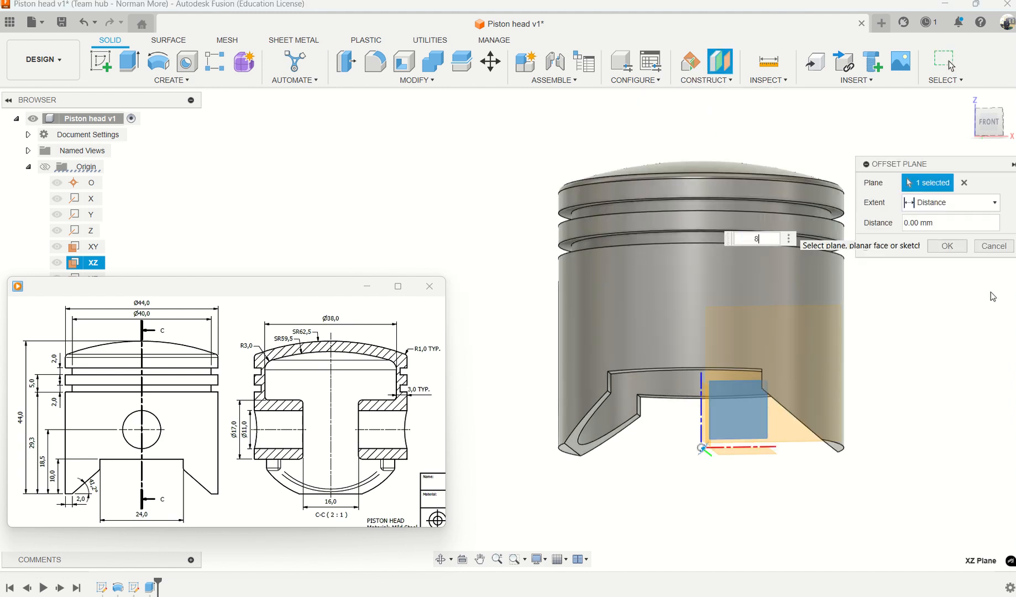
pyautogui.write('8')
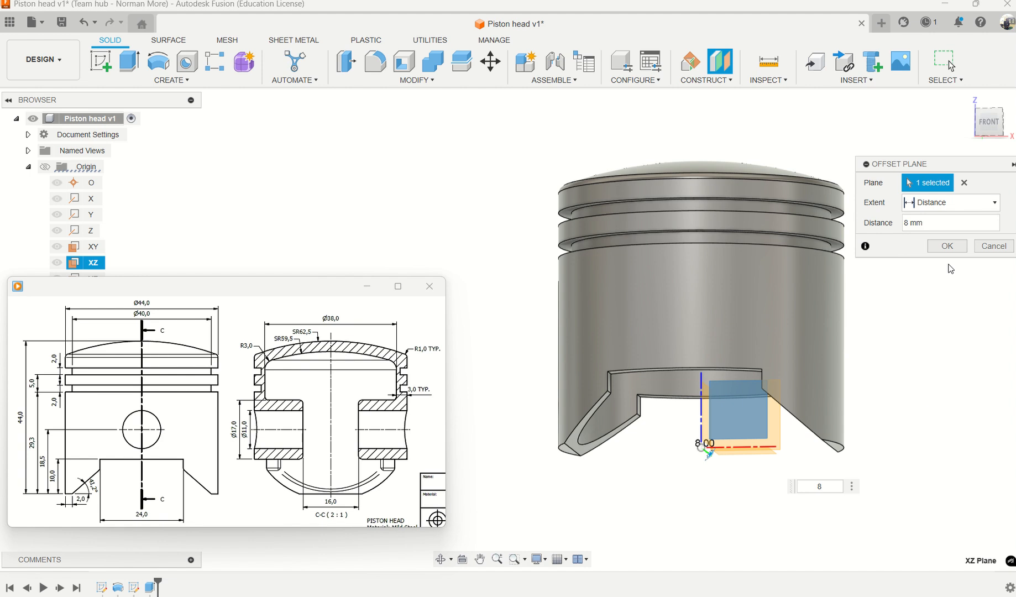
pyautogui.click(947, 247)
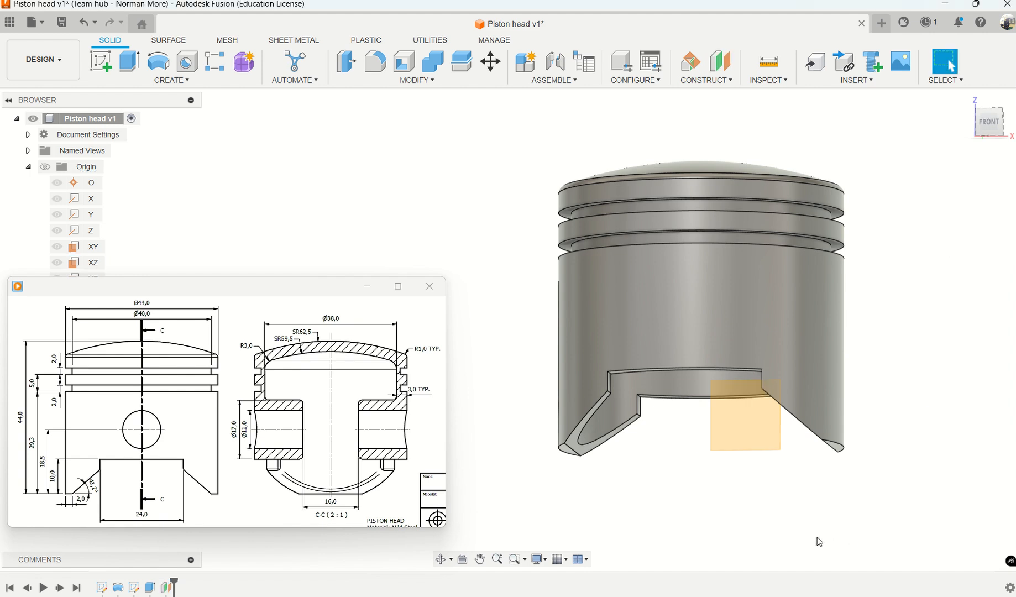
# Sketch a 17 mm diameter circle on the 8 mm offset plane, centred on the vertical axis above the origin.
pyautogui.click(168, 587)
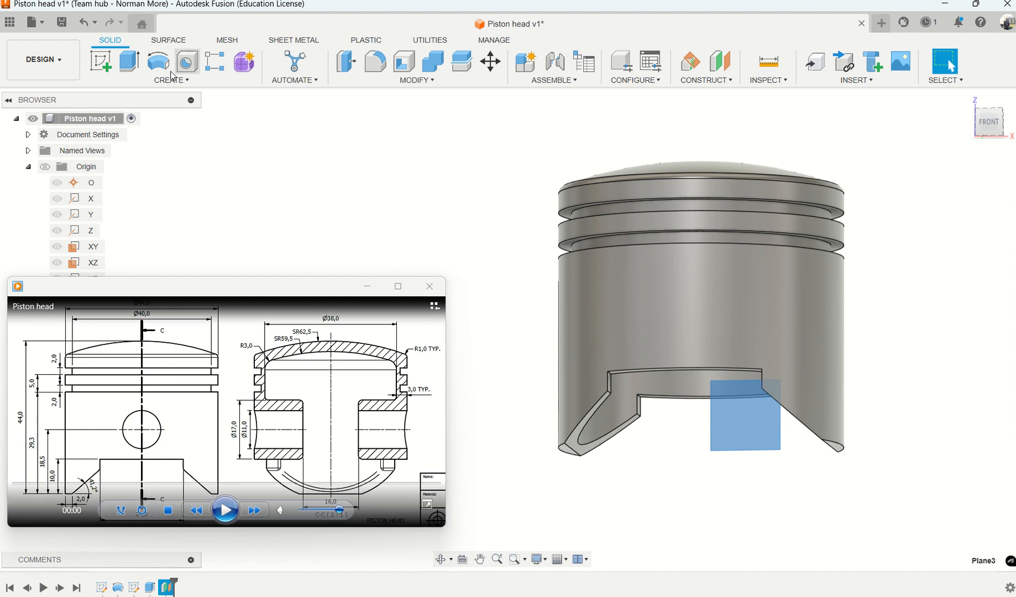
pyautogui.click(112, 62)
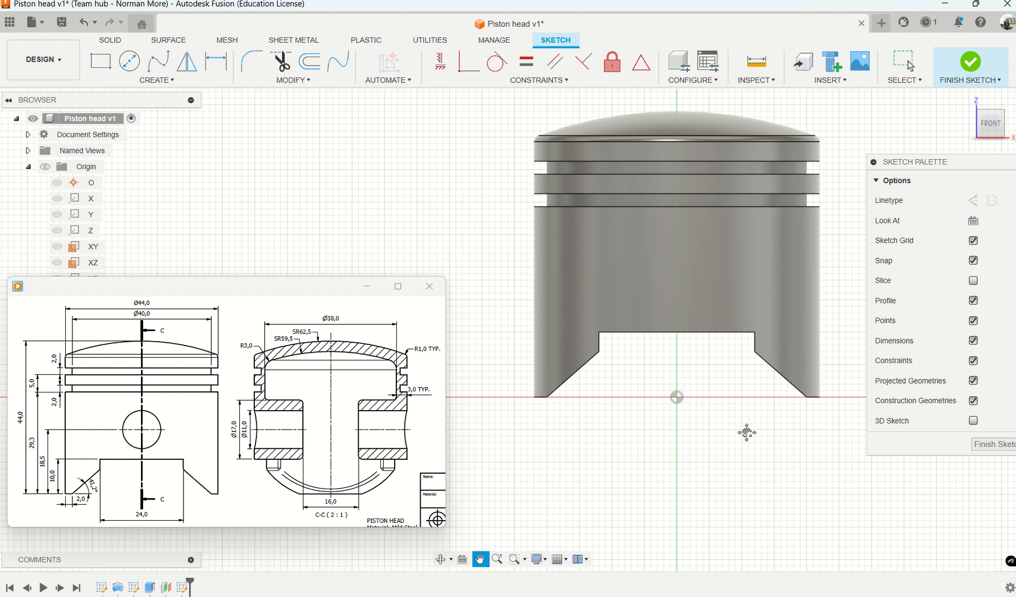
pyautogui.click(129, 61)
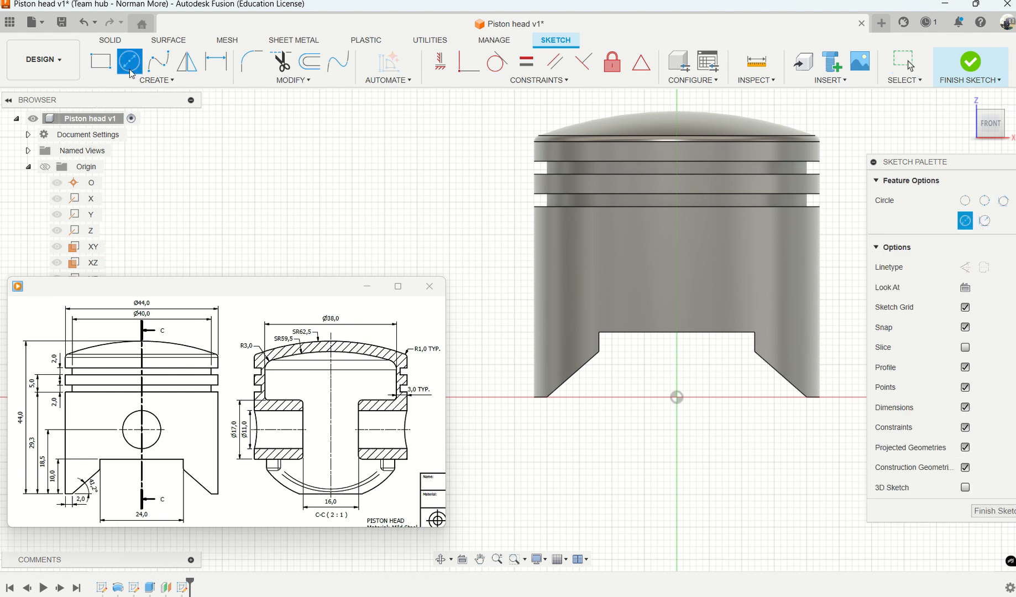
pyautogui.click(677, 352)
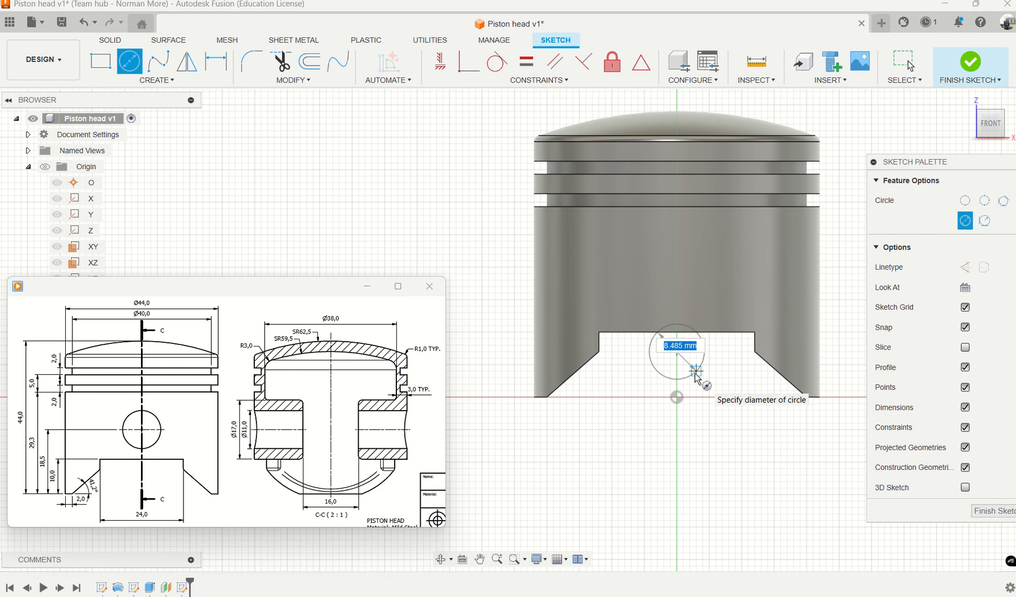
pyautogui.write('17')
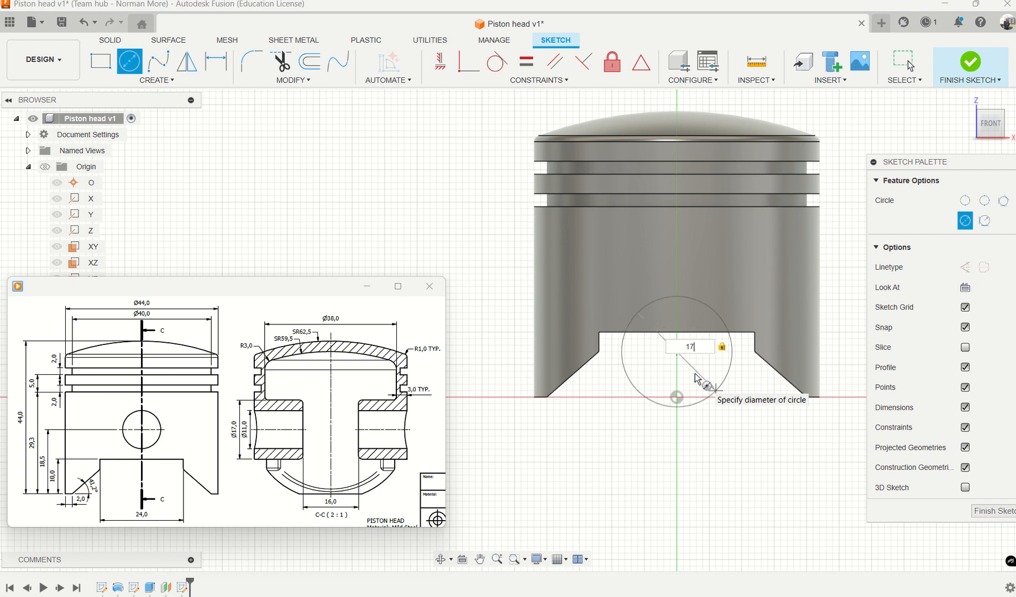
pyautogui.press('Return')
pyautogui.press('Escape')
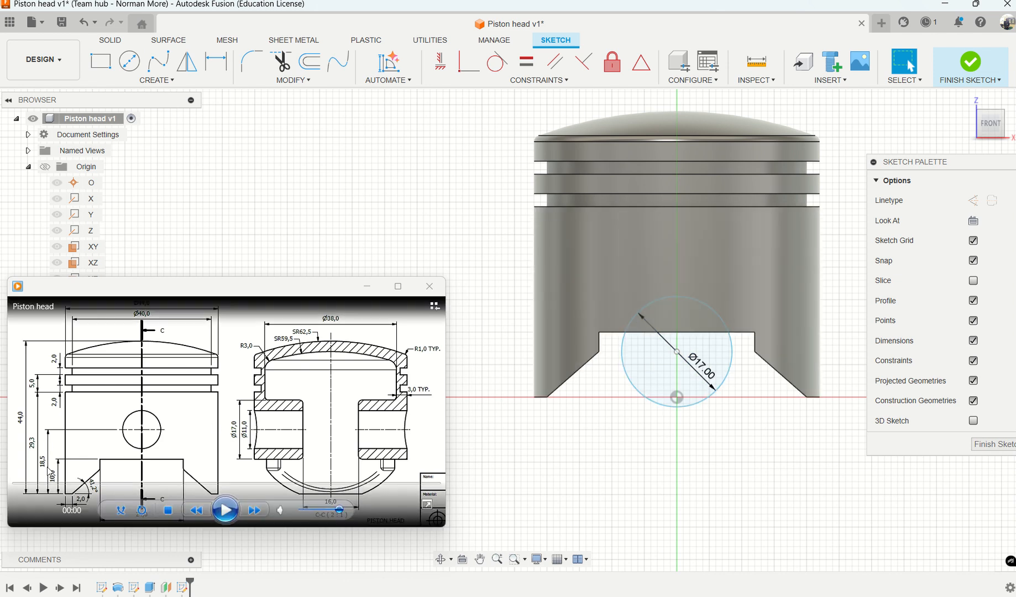
pyautogui.click(215, 61)
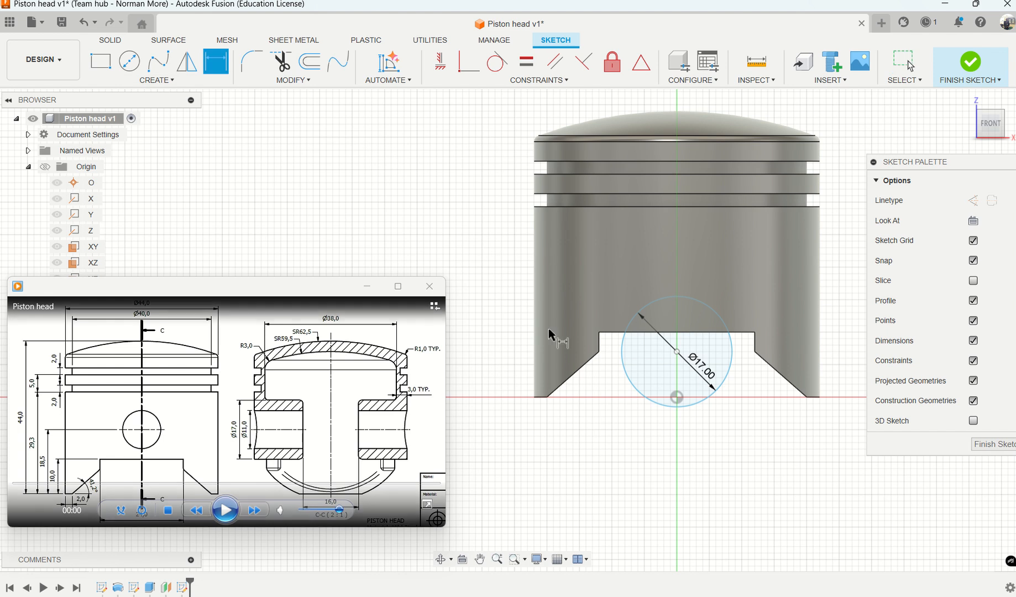
pyautogui.click(637, 389)
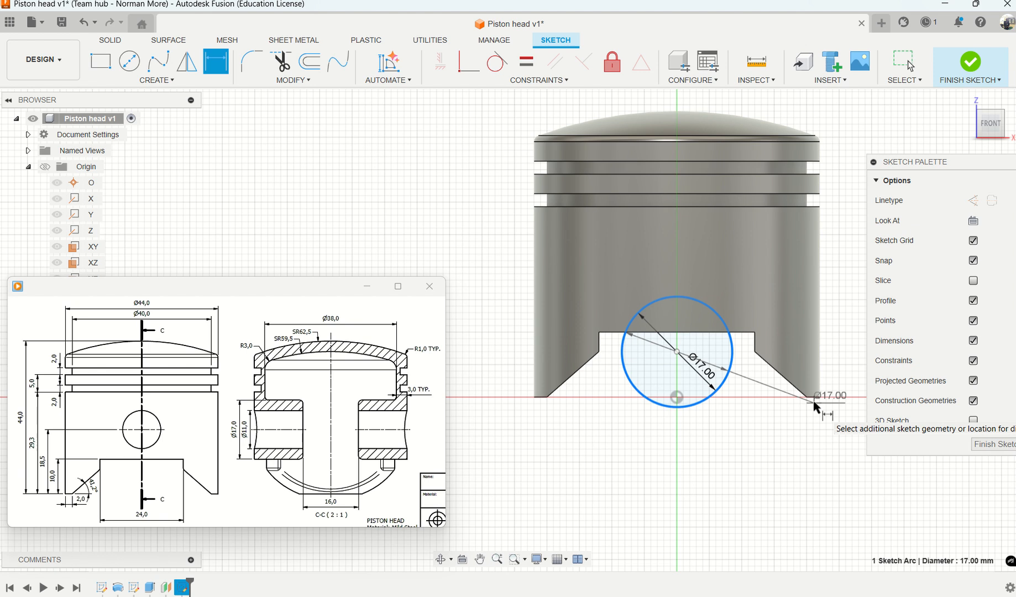
pyautogui.press('Escape')
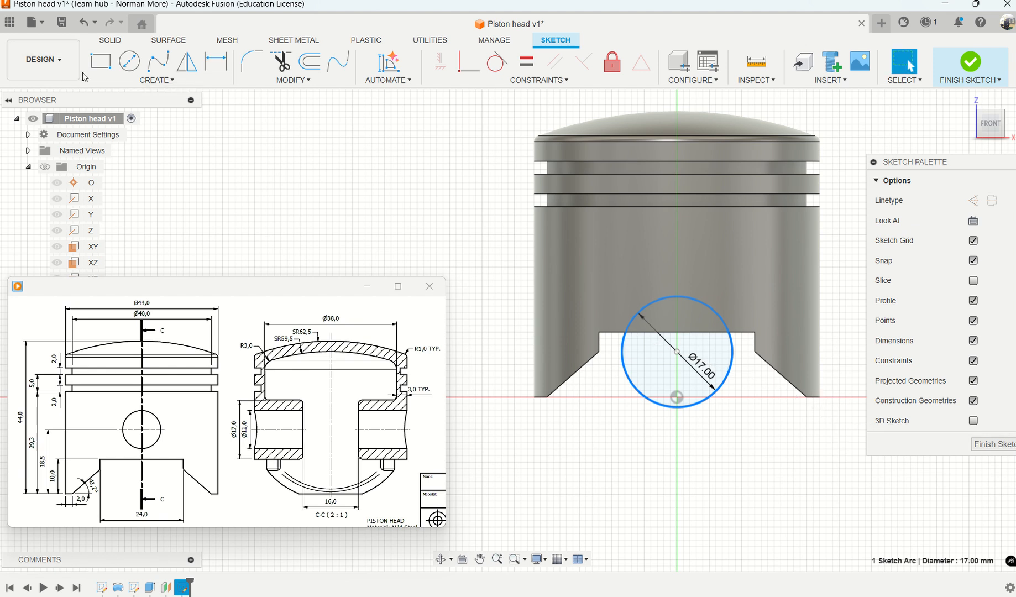
# Project the short bottom edge of the skirt on the positive X side into the boss sketch.
pyautogui.click(153, 82)
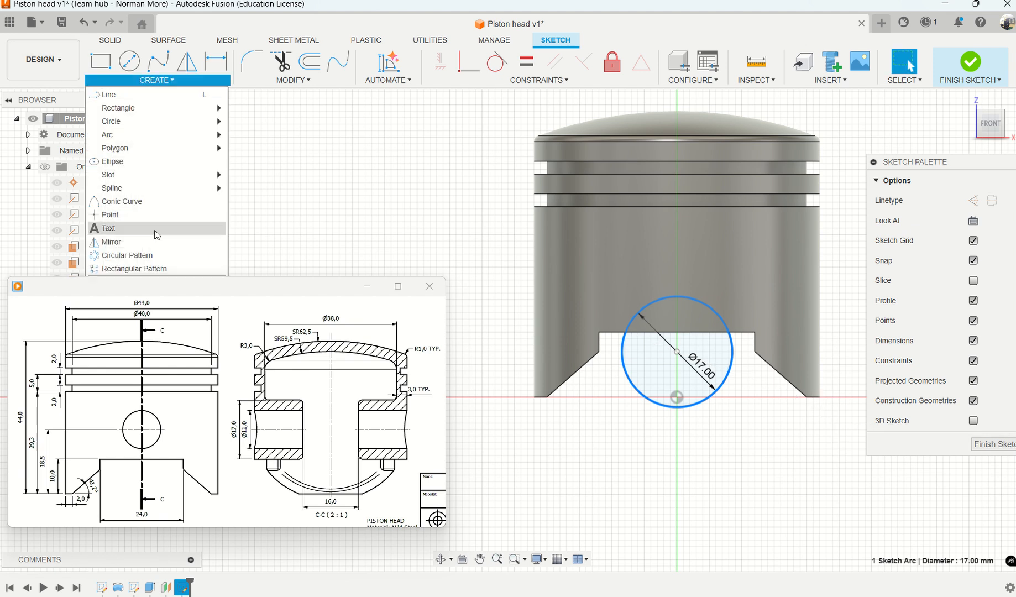
pyautogui.moveTo(171, 290); pyautogui.dragTo(156, 416)
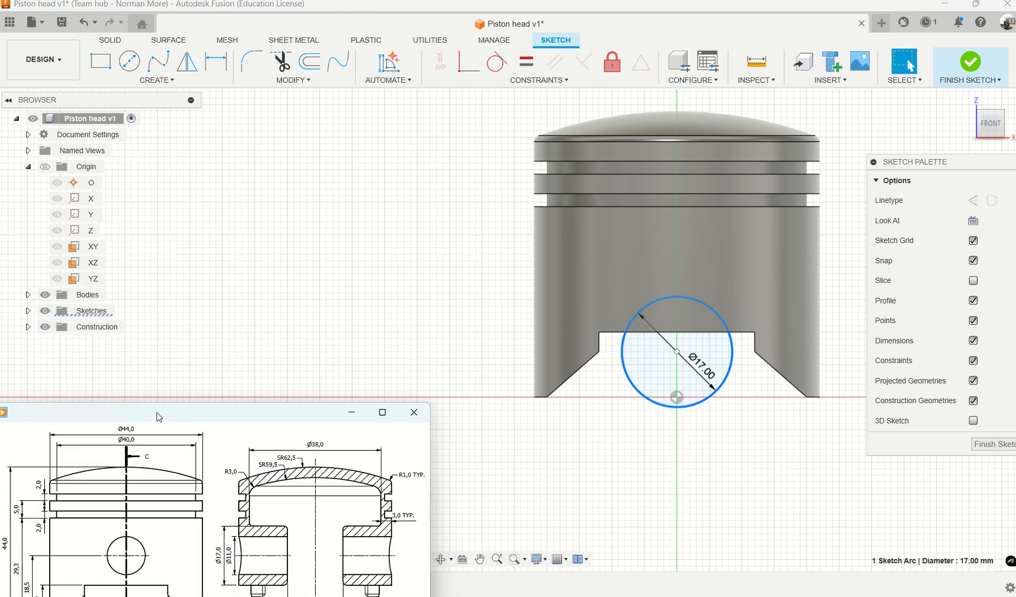
pyautogui.click(173, 77)
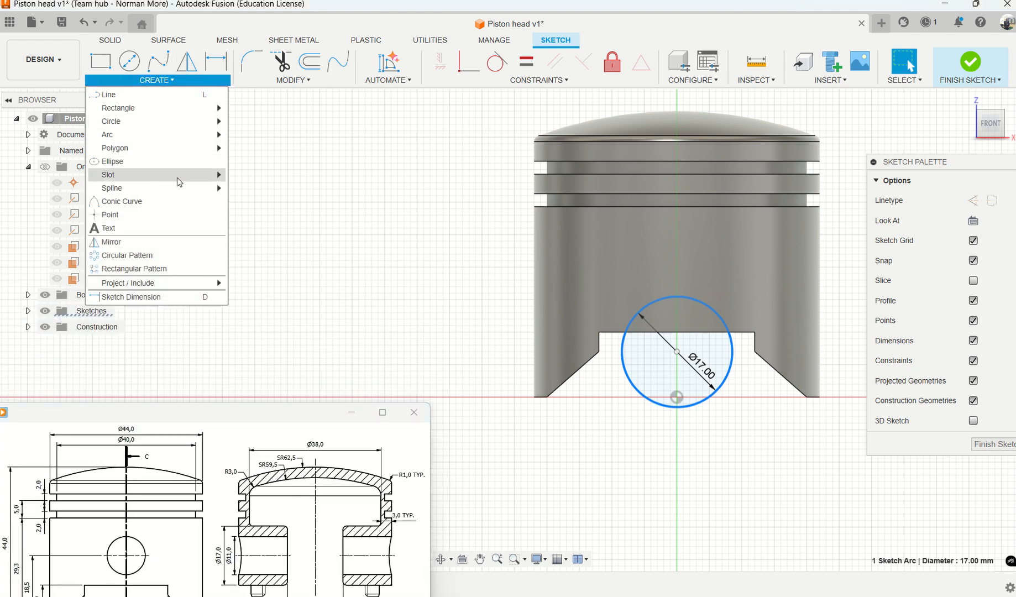
pyautogui.moveTo(175, 284)
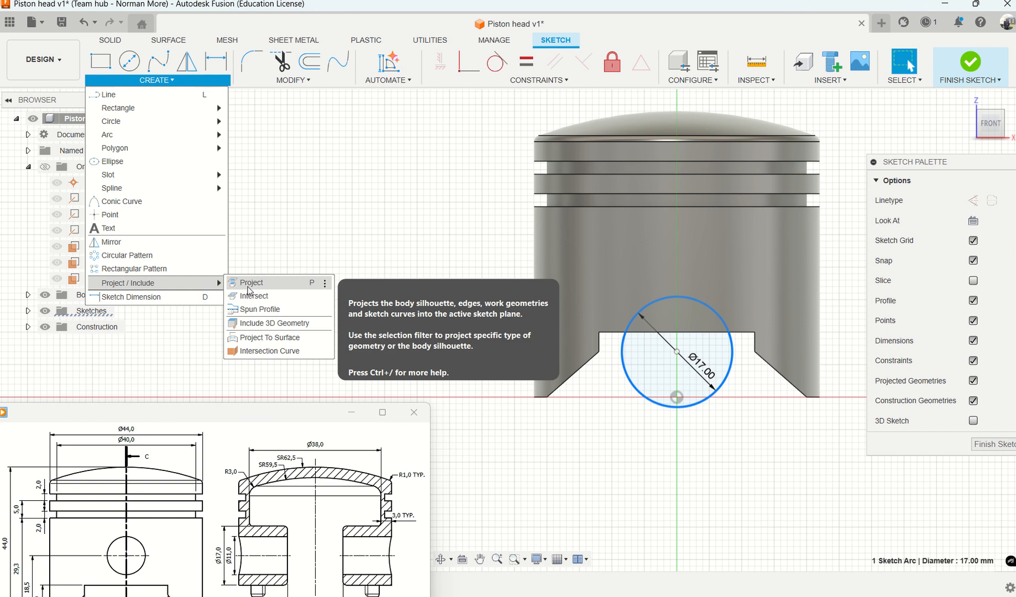
pyautogui.click(249, 286)
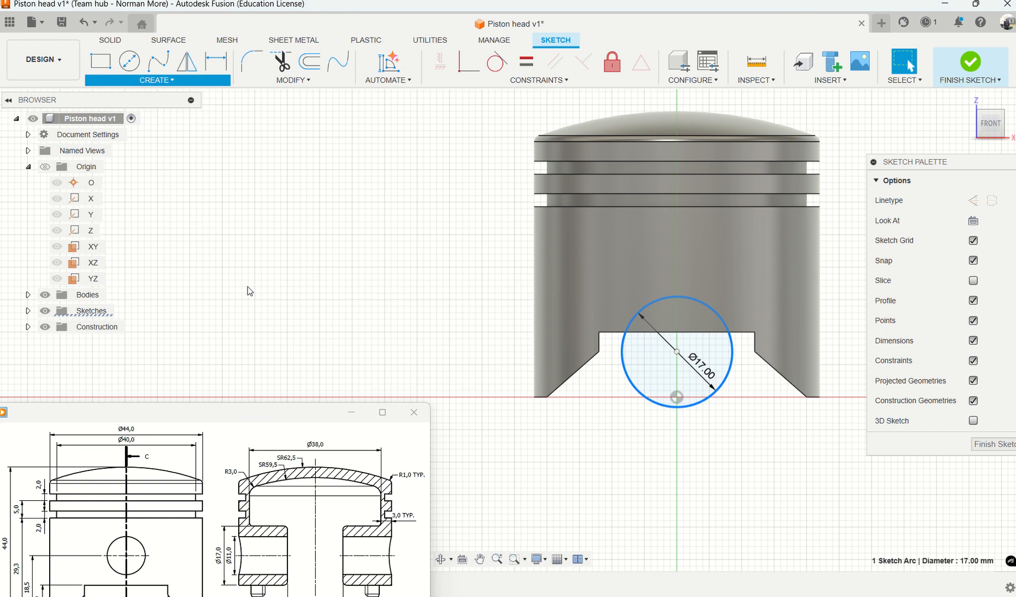
pyautogui.click(811, 398)
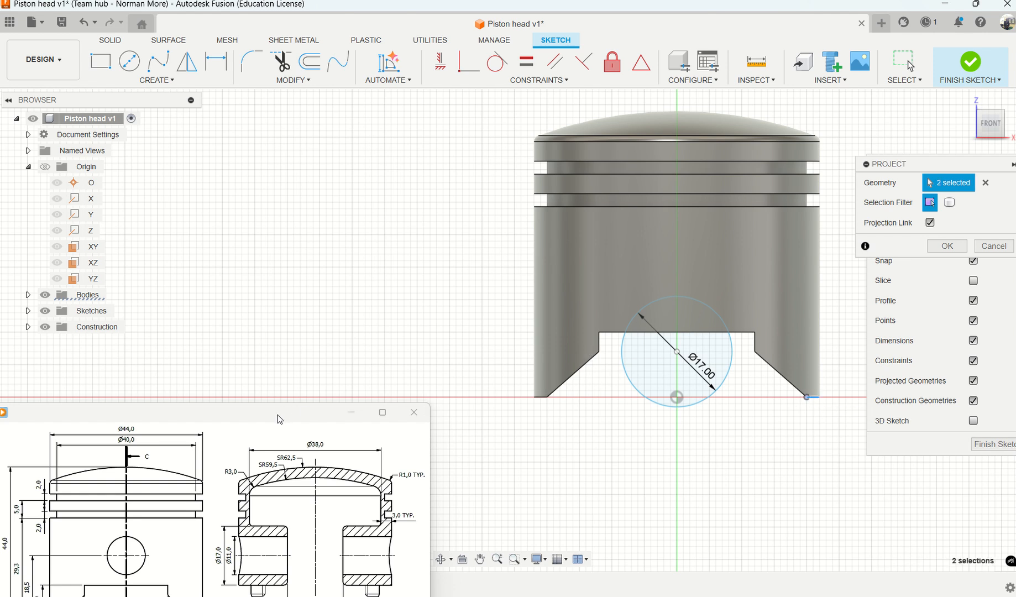
pyautogui.moveTo(280, 420); pyautogui.dragTo(312, 297)
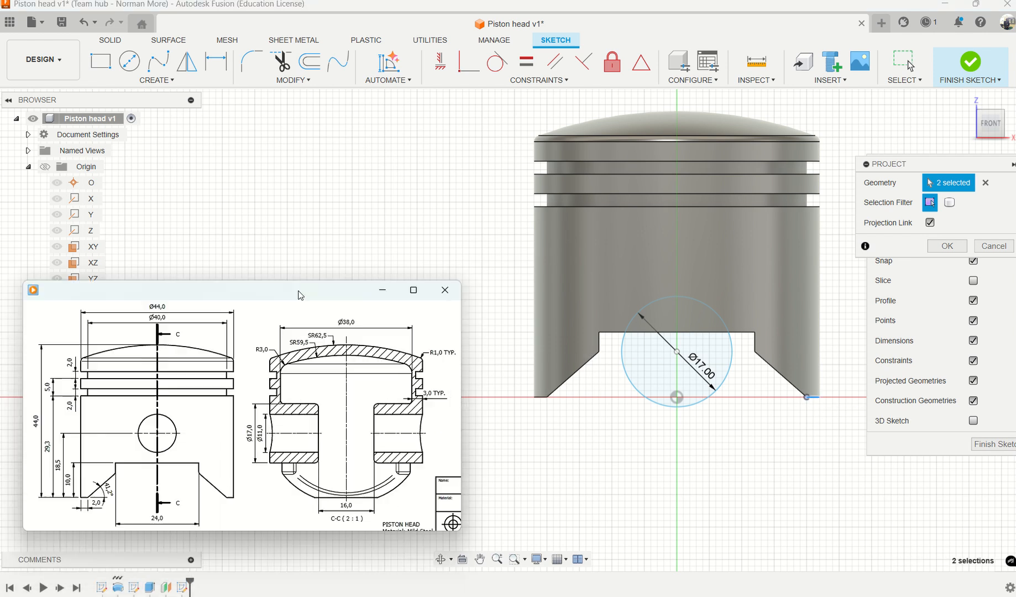
# Dimension the circle's centre vertically at 18.5 mm above the projected skirt bottom point.
pyautogui.click(218, 63)
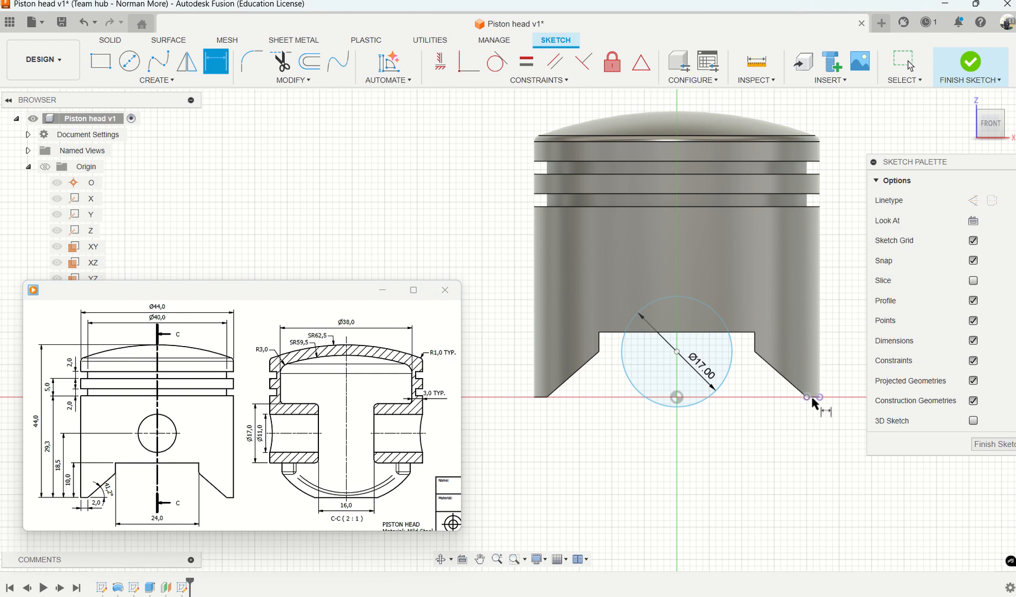
pyautogui.click(808, 397)
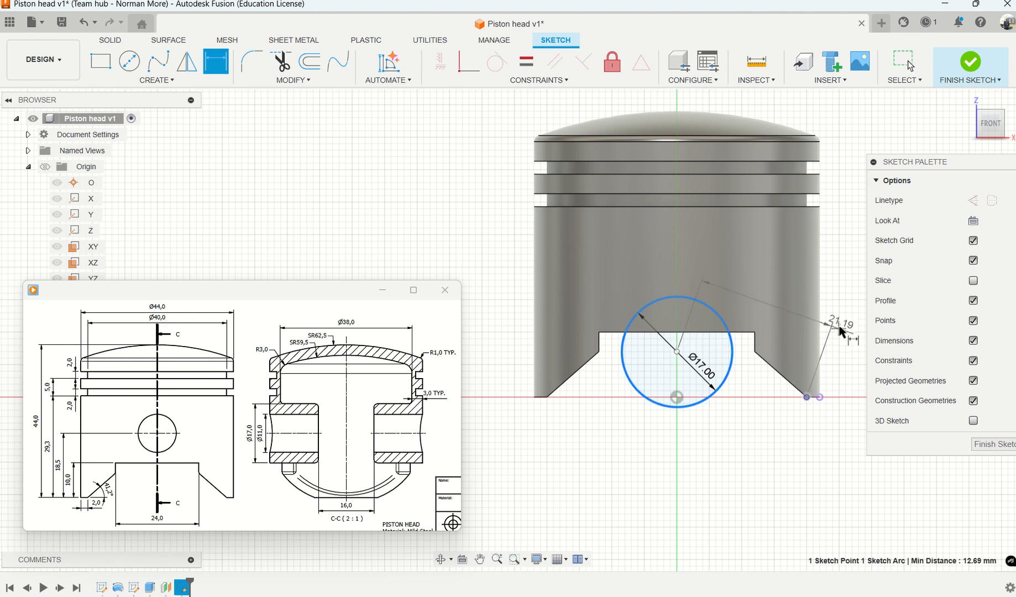
pyautogui.click(849, 363)
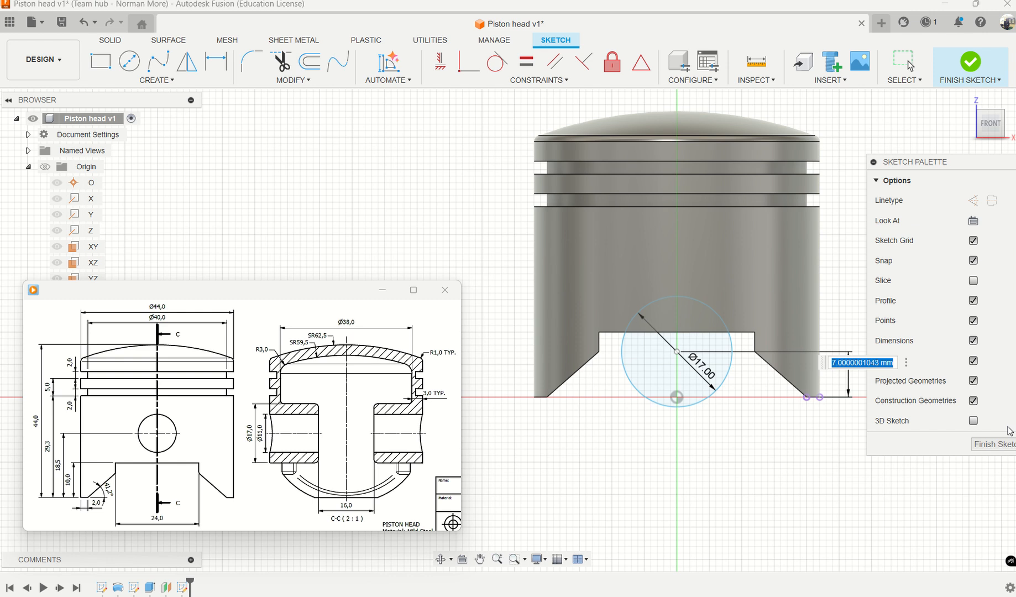
pyautogui.write('18.5')
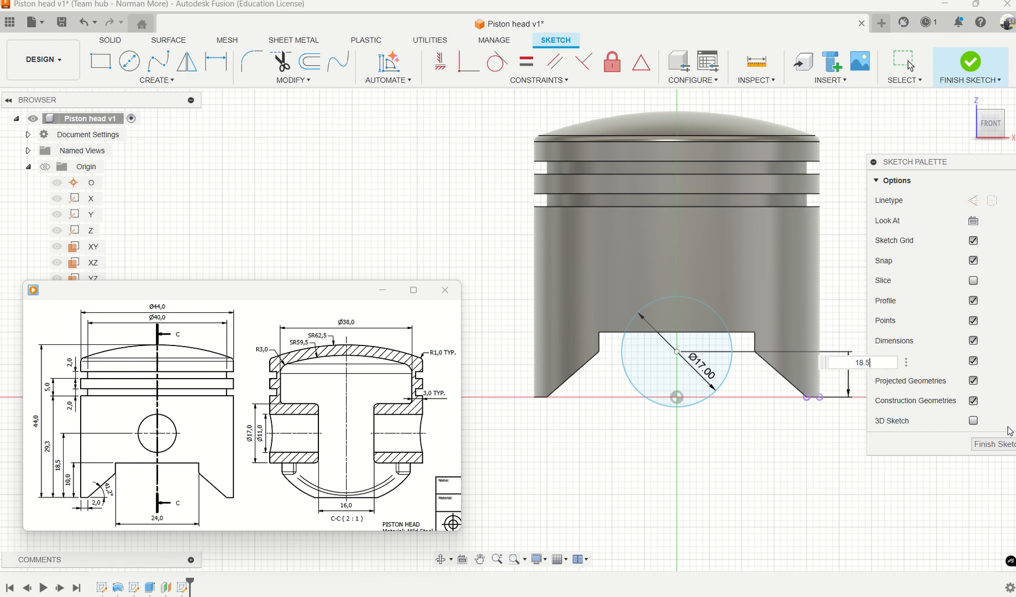
pyautogui.press('Return')
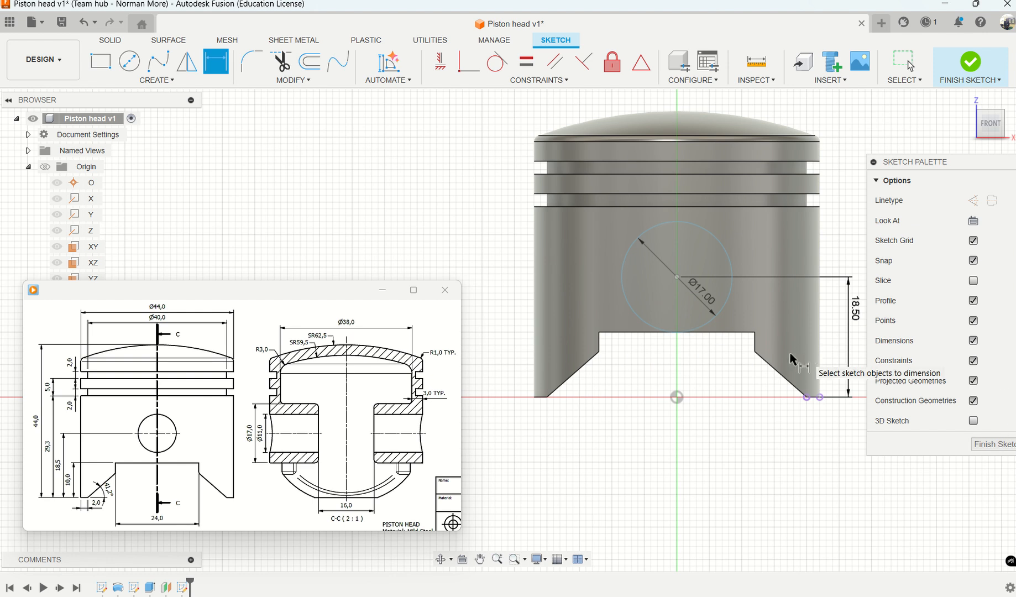
# Extrude the 17 mm circle from its sketch plane to the inner wall of the piston, using the To Object extent.
pyautogui.moveTo(58, 474)
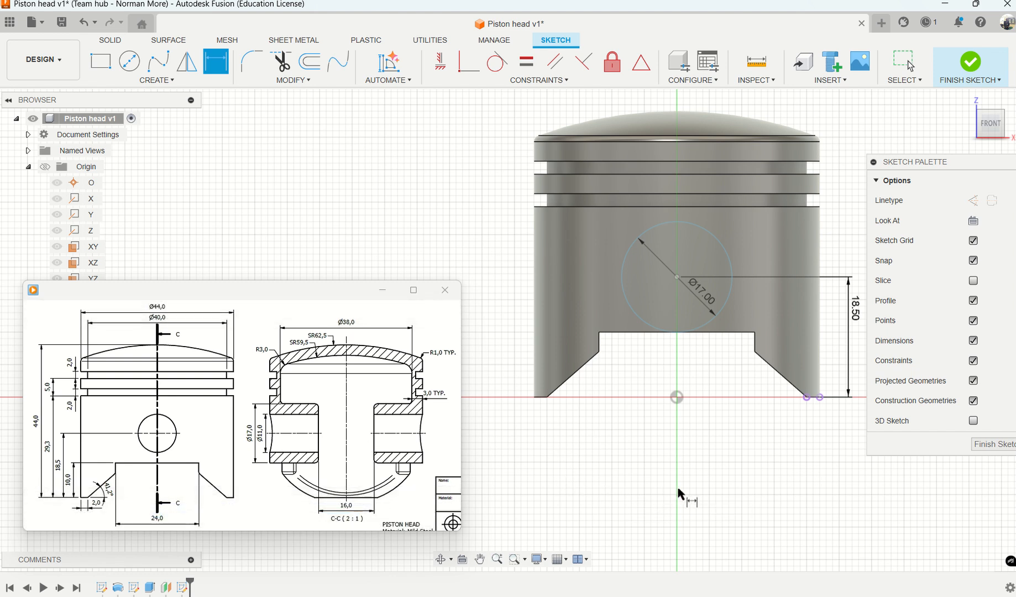
pyautogui.keyDown('shift'); pyautogui.moveTo(717, 480); pyautogui.dragTo(663, 448, button='middle'); pyautogui.keyUp('shift')
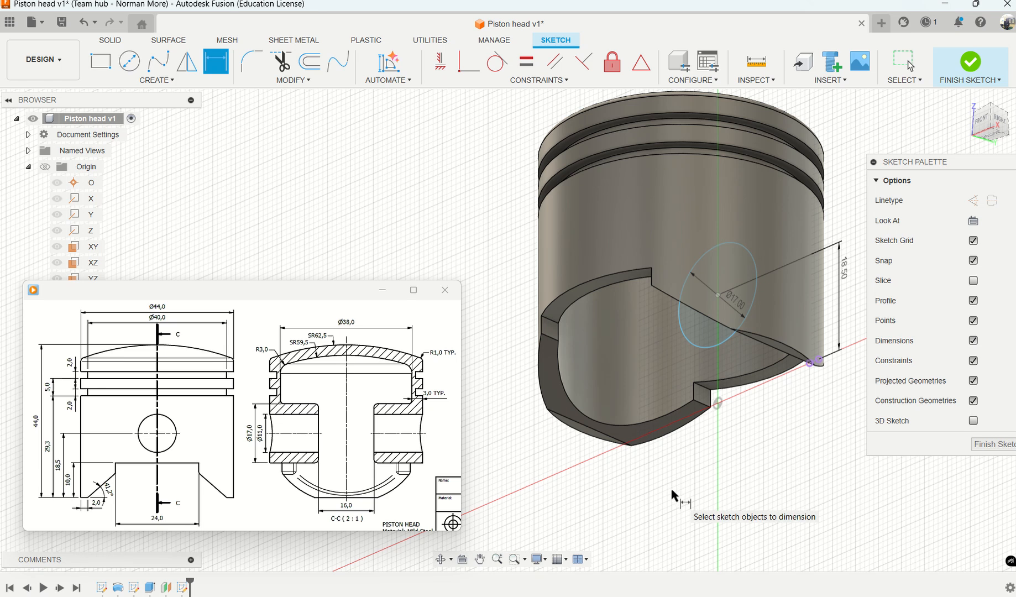
pyautogui.press('e')
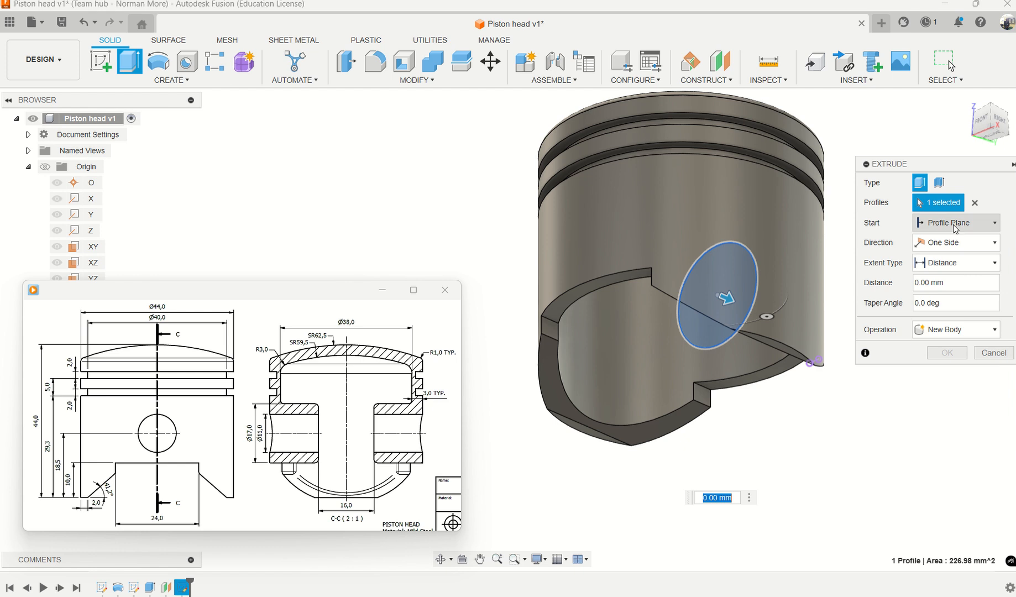
pyautogui.click(958, 263)
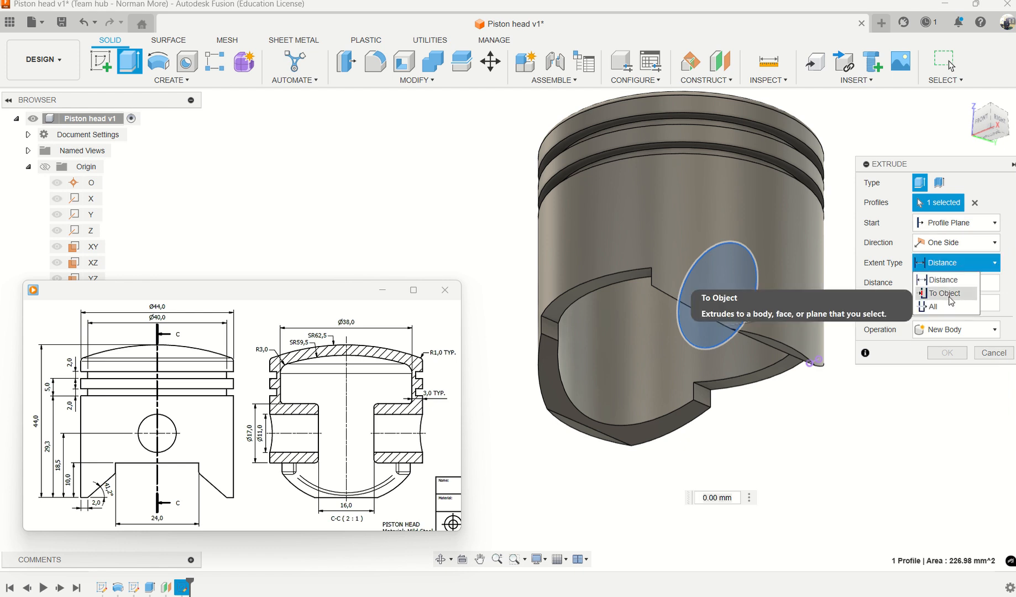
pyautogui.click(946, 294)
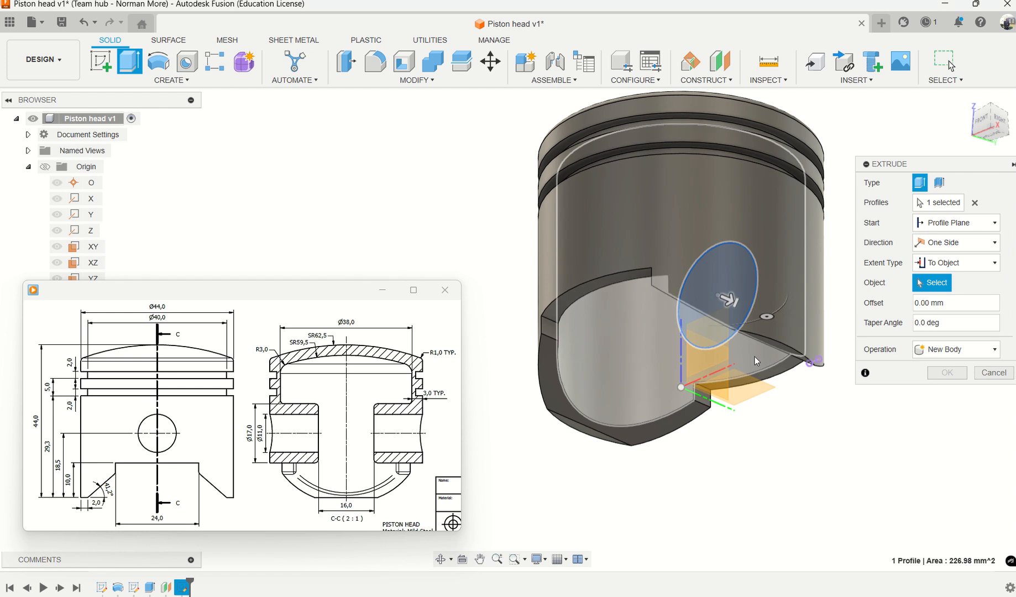
pyautogui.click(755, 357)
pyautogui.click(942, 410)
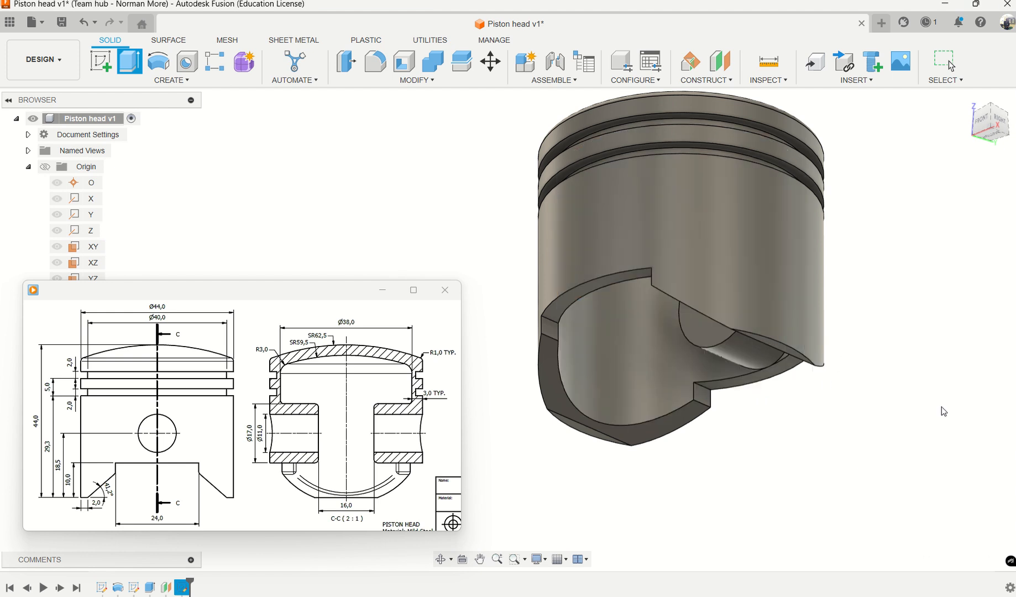
# Mirror the pin boss extrusion feature across the XZ origin plane to the opposite inner wall.
pyautogui.keyDown('shift'); pyautogui.moveTo(769, 439); pyautogui.dragTo(702, 420, button='middle'); pyautogui.keyUp('shift')
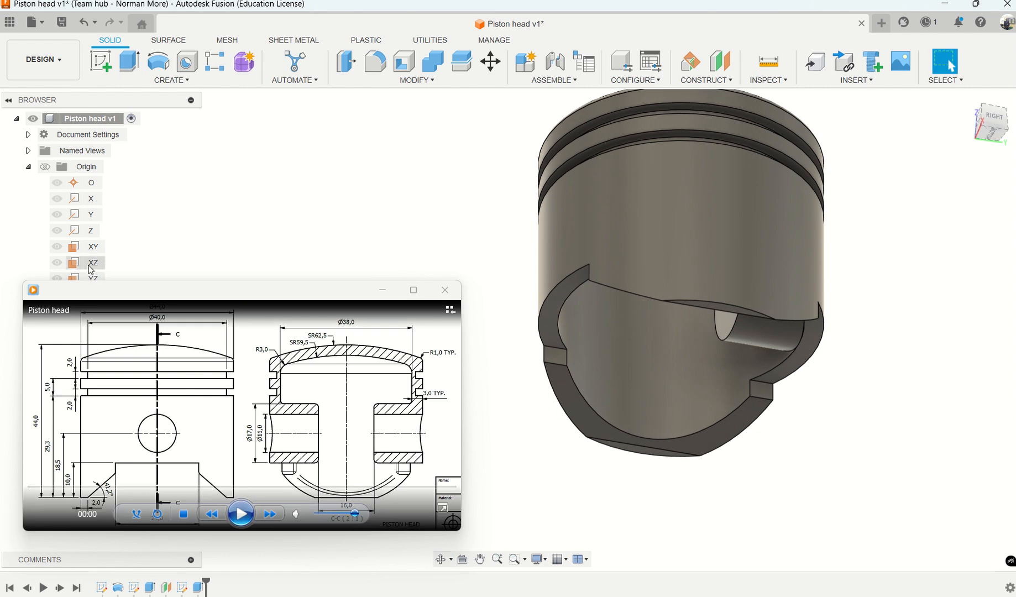
pyautogui.click(86, 264)
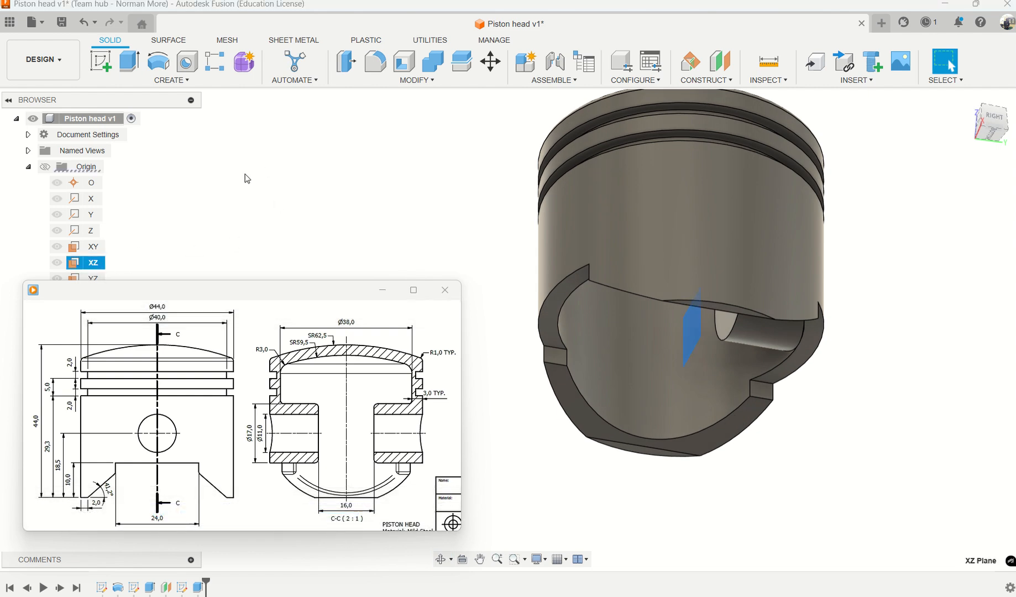
pyautogui.moveTo(231, 290); pyautogui.dragTo(221, 414)
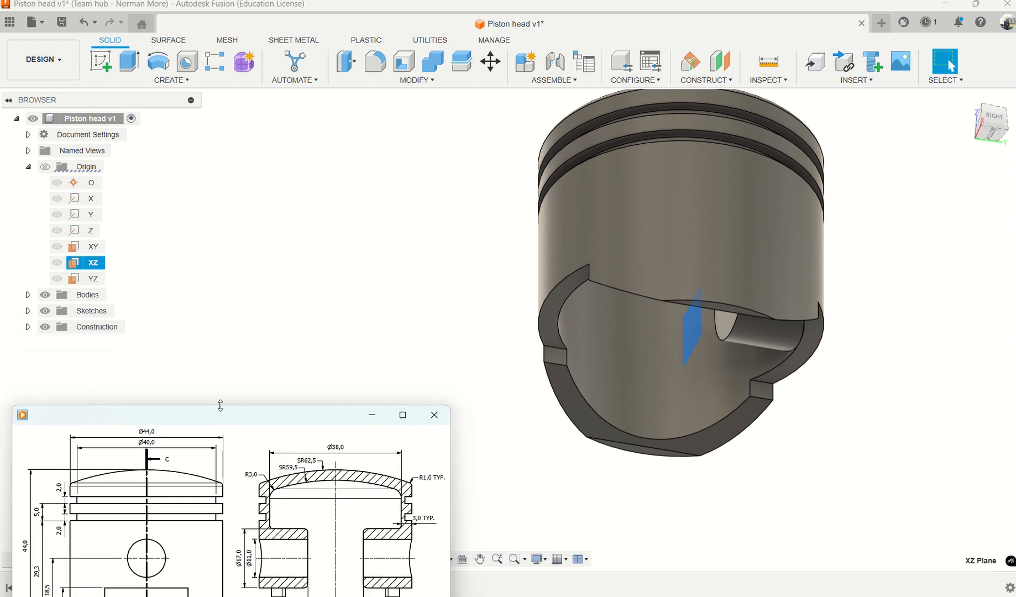
pyautogui.click(186, 81)
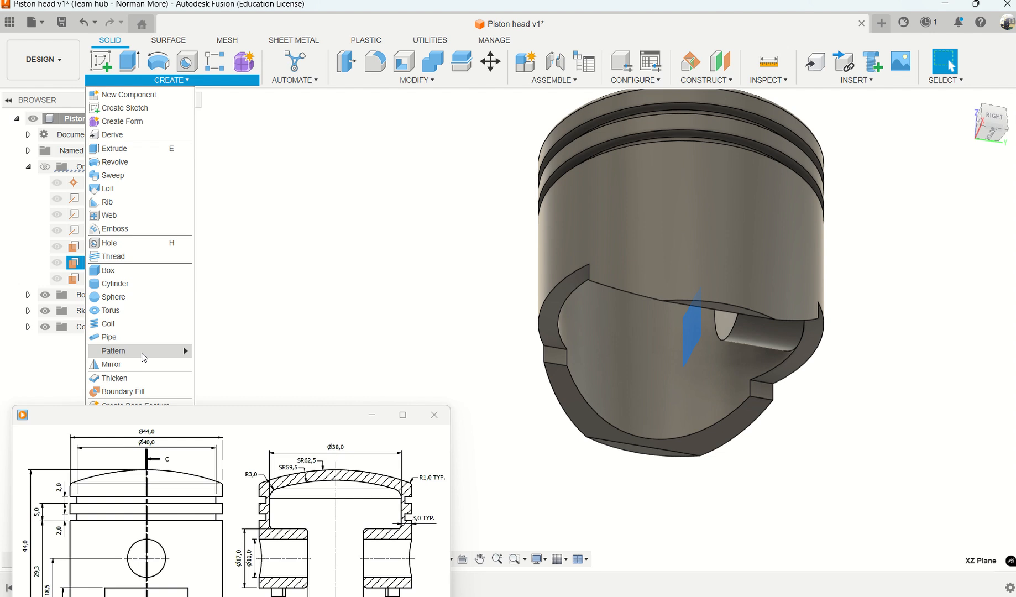
pyautogui.click(160, 364)
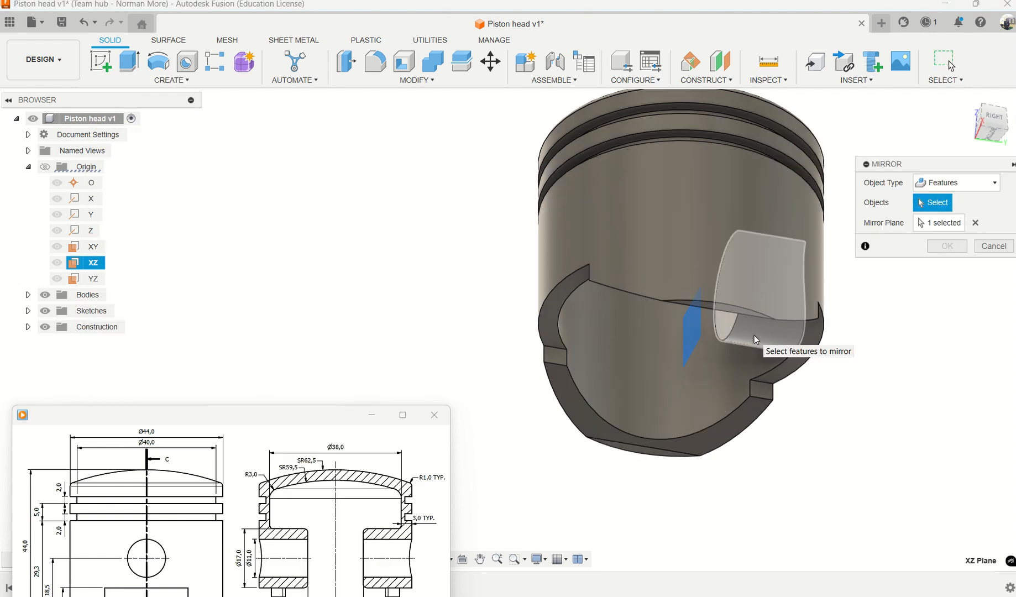
pyautogui.click(755, 335)
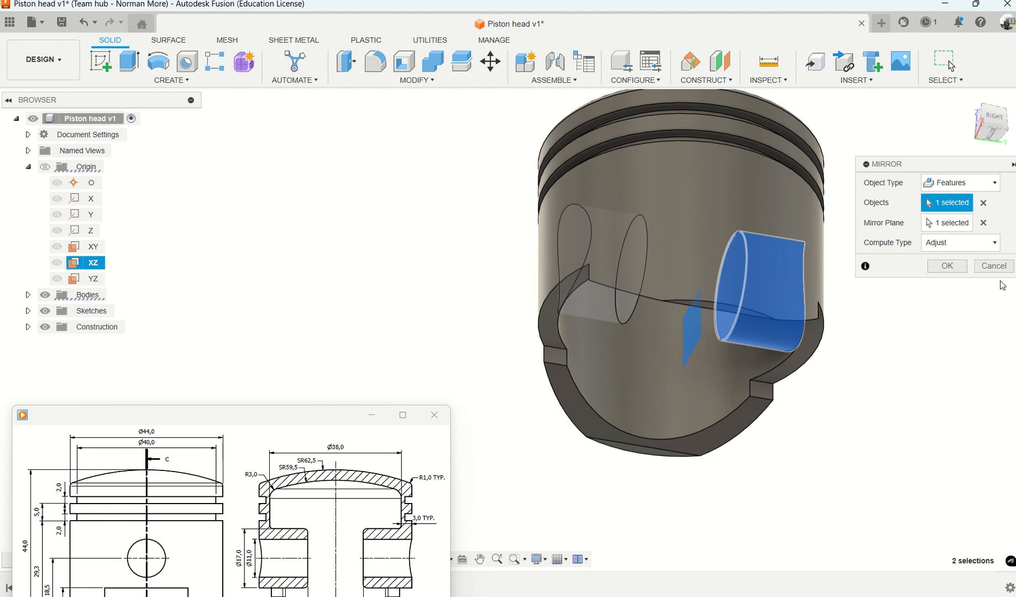
pyautogui.click(947, 266)
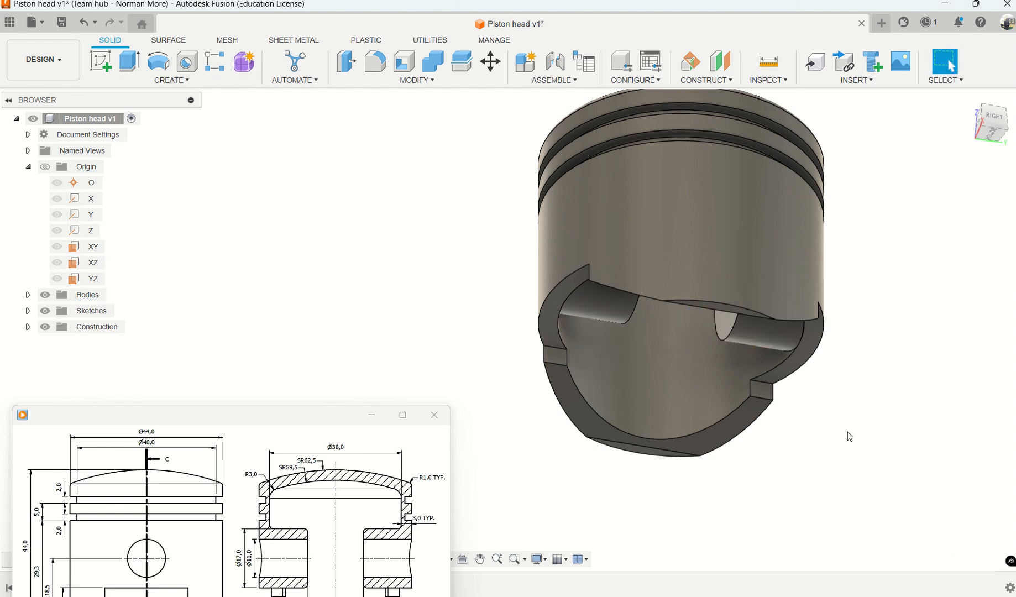
pyautogui.moveTo(848, 432)
pyautogui.keyDown('shift'); pyautogui.mouseDown(button='middle')
pyautogui.moveTo(876, 444)
pyautogui.moveTo(861, 439)
pyautogui.mouseUp(button='middle'); pyautogui.keyUp('shift')
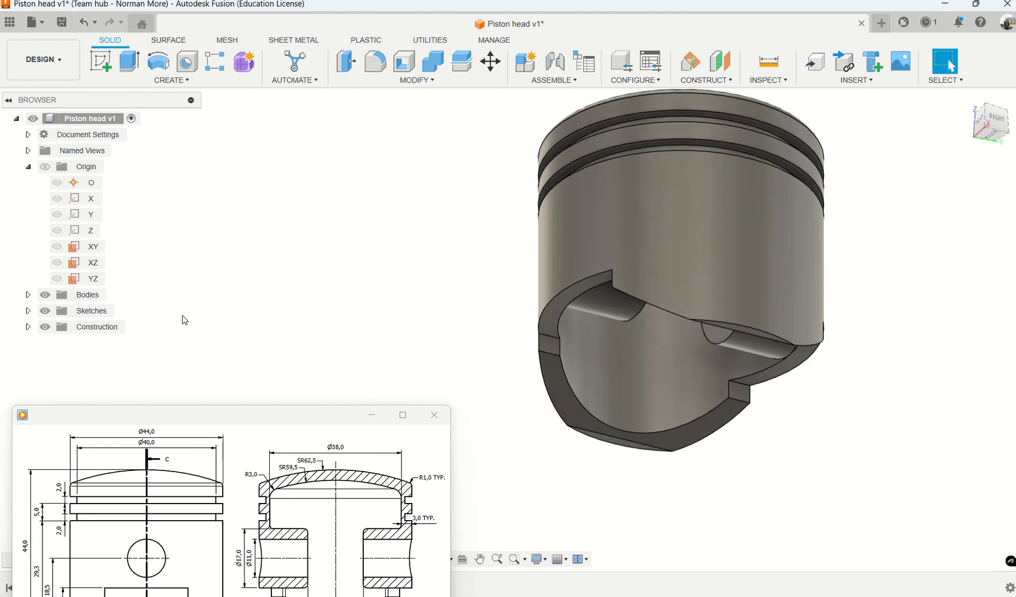
# Move the reference drawing window up so that the whole piston drawing can be read.
pyautogui.click(97, 263)
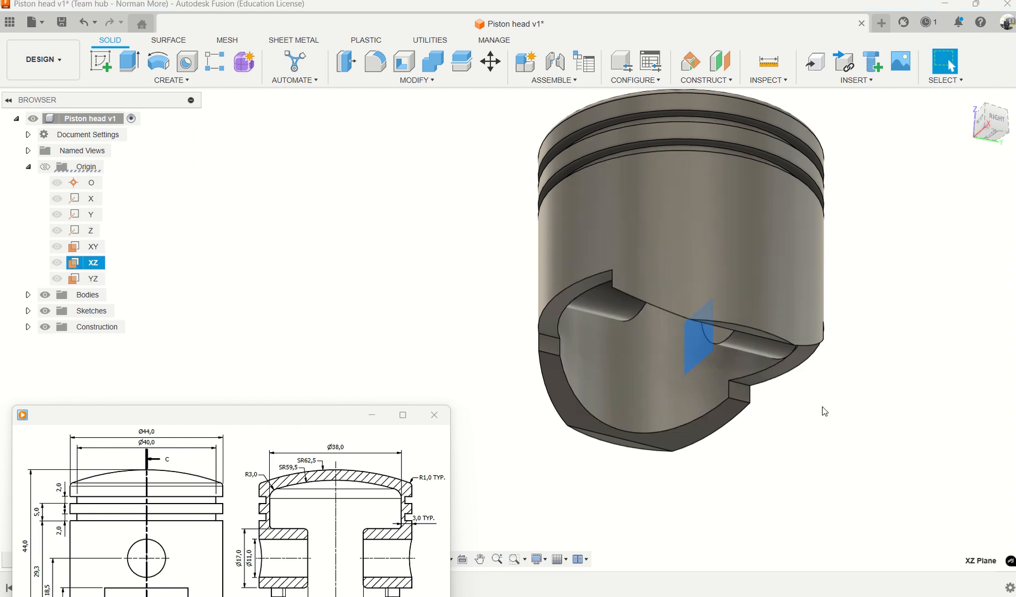
pyautogui.moveTo(823, 411)
pyautogui.keyDown('shift'); pyautogui.mouseDown(button='middle')
pyautogui.moveTo(821, 376)
pyautogui.moveTo(834, 392)
pyautogui.mouseUp(button='middle'); pyautogui.keyUp('shift')
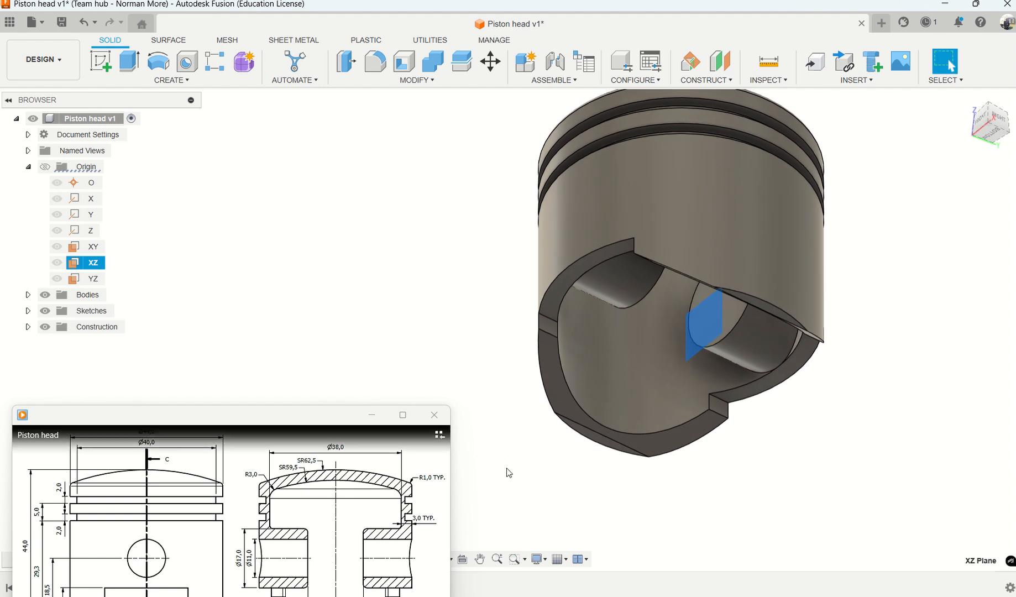
pyautogui.keyDown('shift'); pyautogui.moveTo(507, 468); pyautogui.dragTo(500, 461, button='middle'); pyautogui.keyUp('shift')
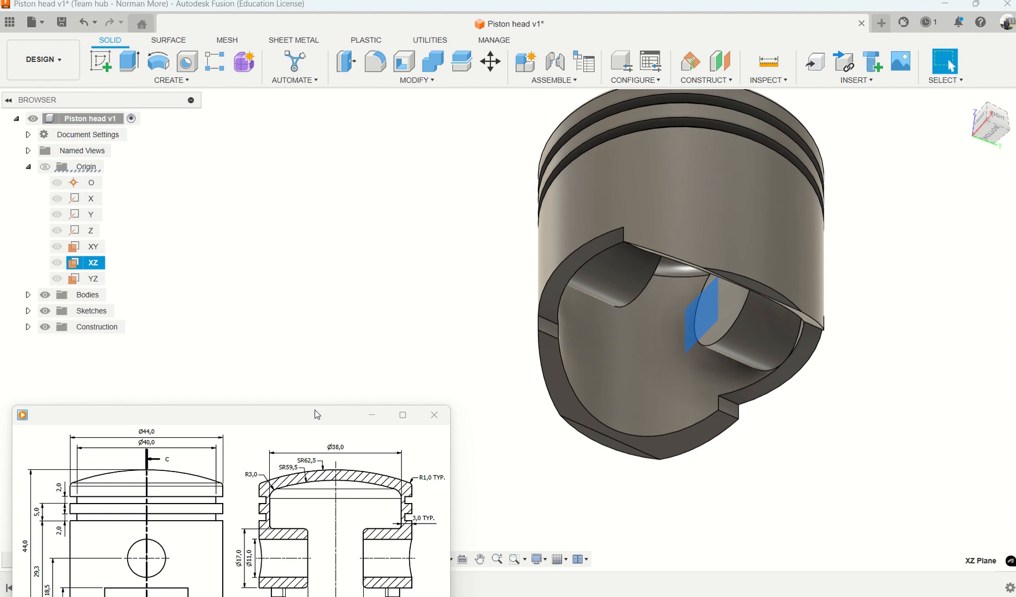
pyautogui.moveTo(316, 414); pyautogui.dragTo(329, 280)
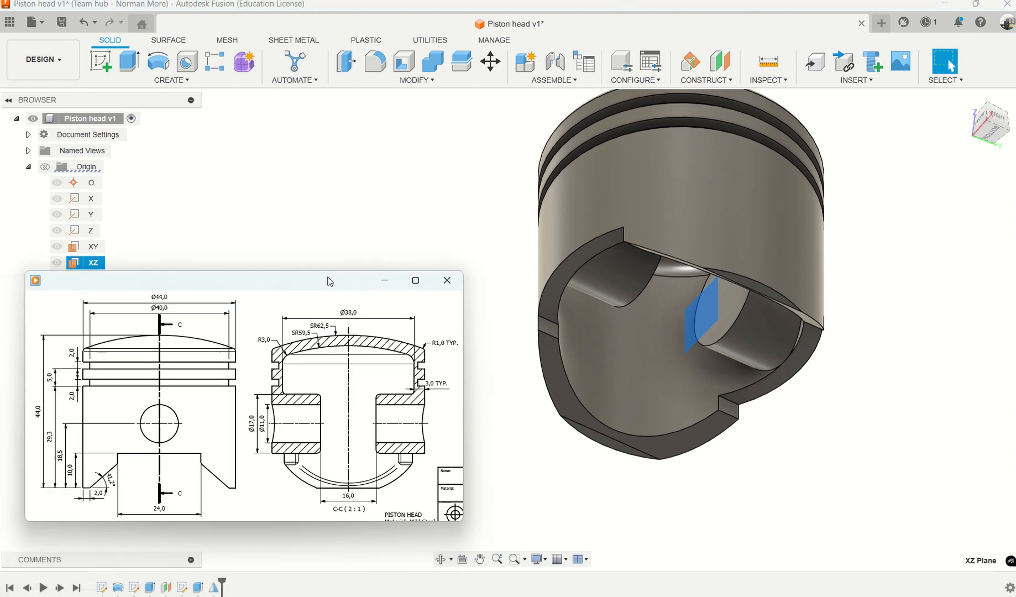
# Start a sketch on the flat inner end face of one 17 mm pin boss.
pyautogui.click(167, 587)
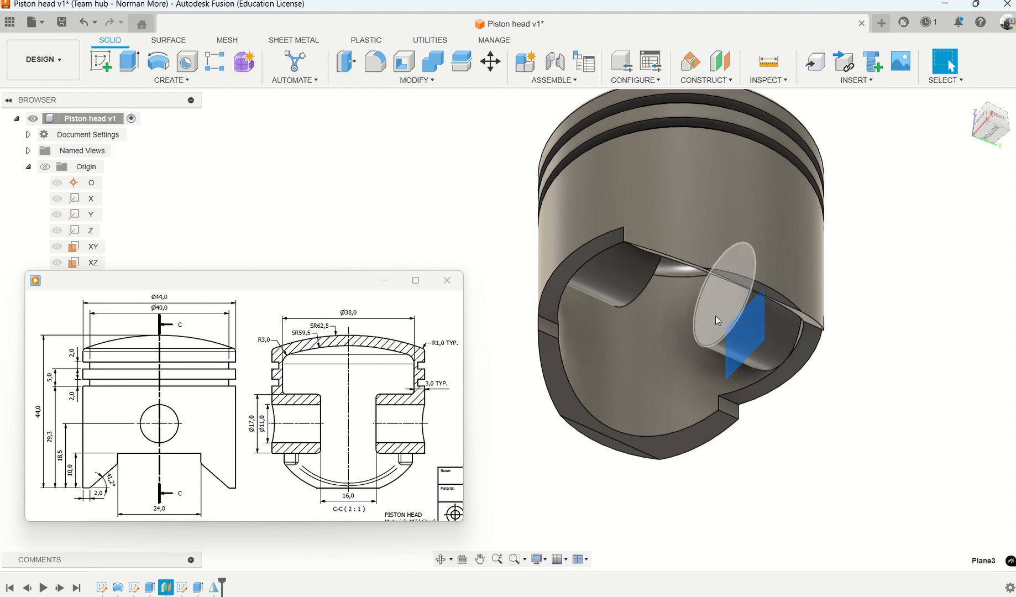
pyautogui.click(716, 316)
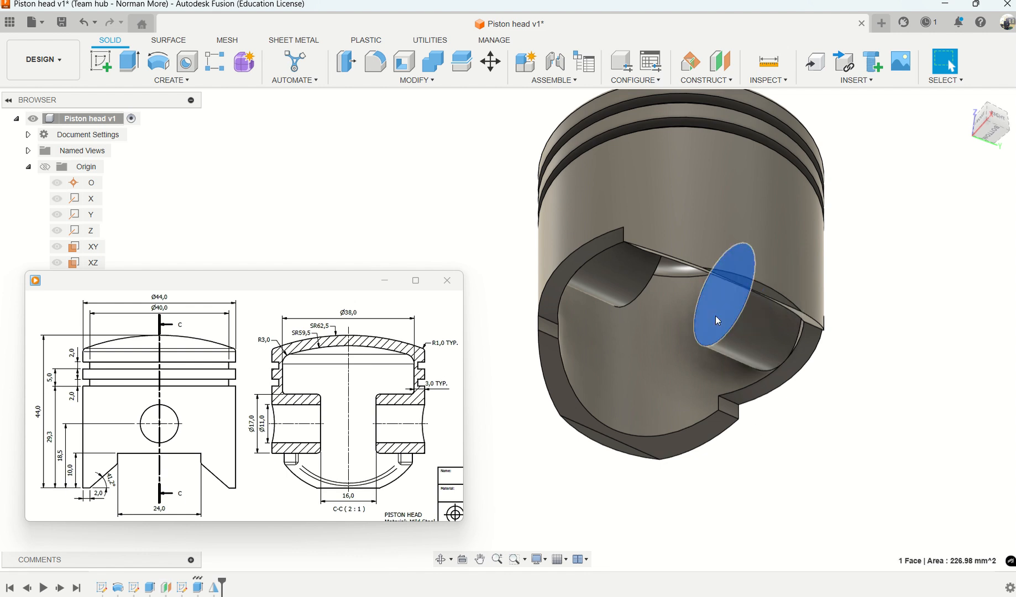
pyautogui.click(111, 61)
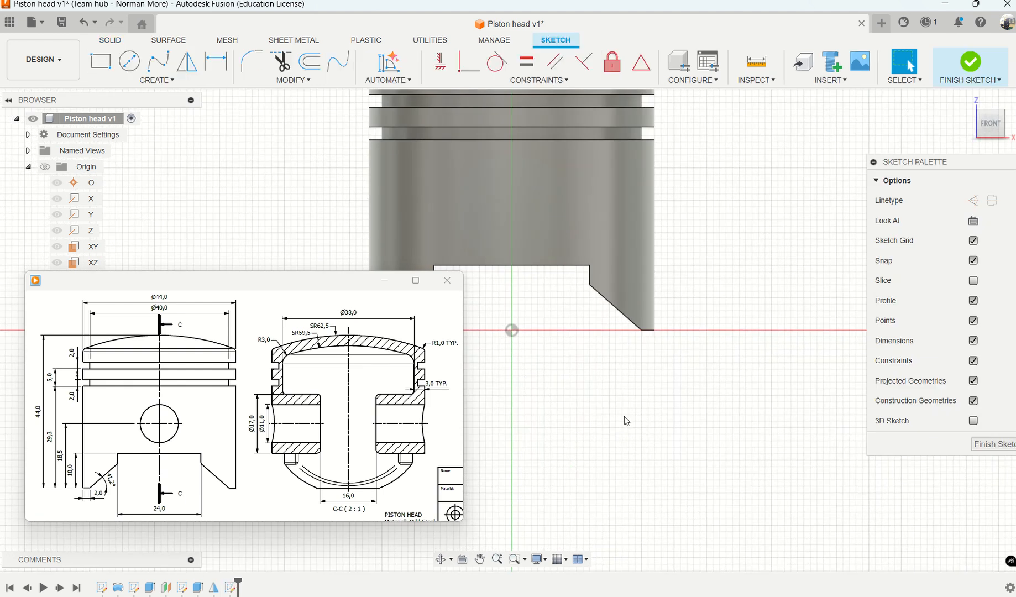
pyautogui.keyDown('shift'); pyautogui.moveTo(611, 406); pyautogui.dragTo(596, 365, button='middle'); pyautogui.keyUp('shift')
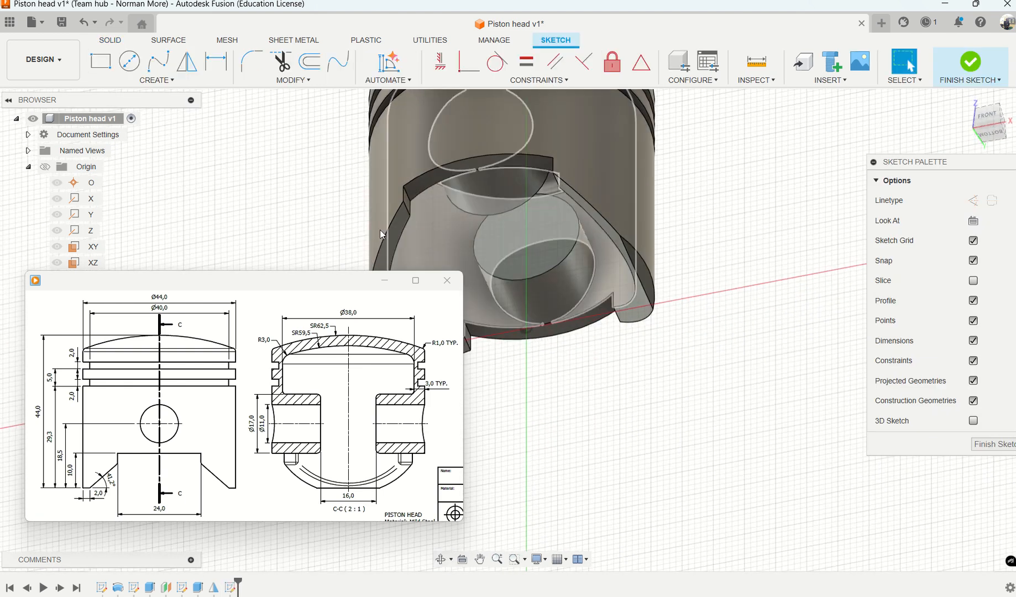
# Draw an 11 mm diameter circle centred on the pin boss end face.
pyautogui.click(130, 62)
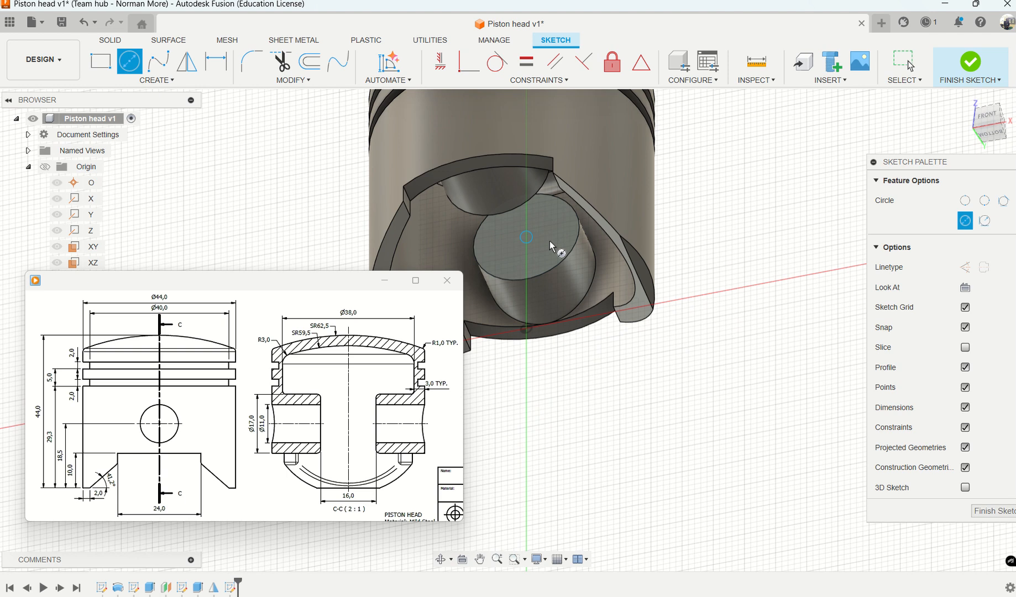
pyautogui.click(525, 237)
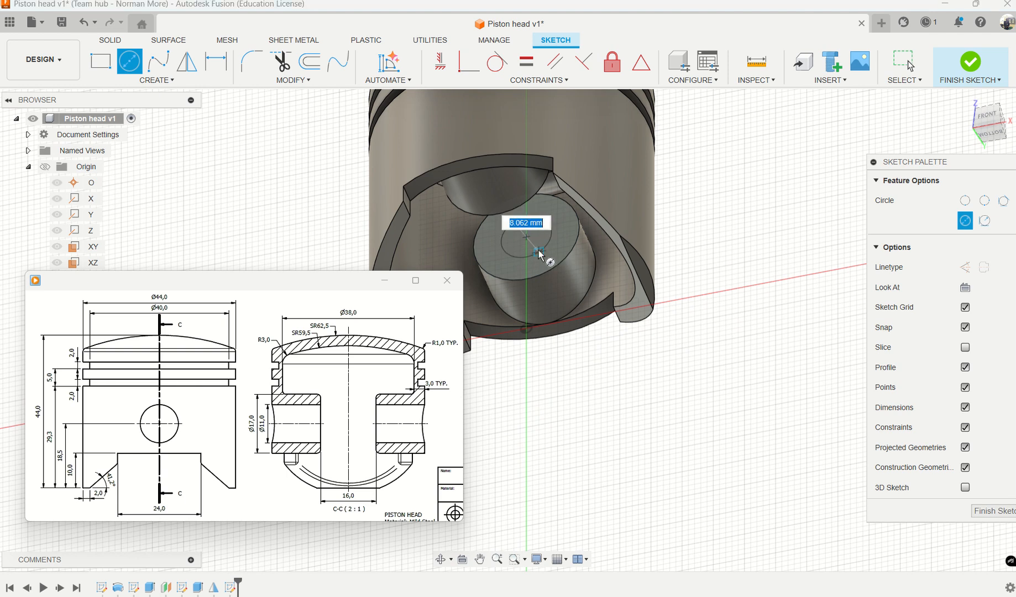
pyautogui.write('11')
pyautogui.press('Return')
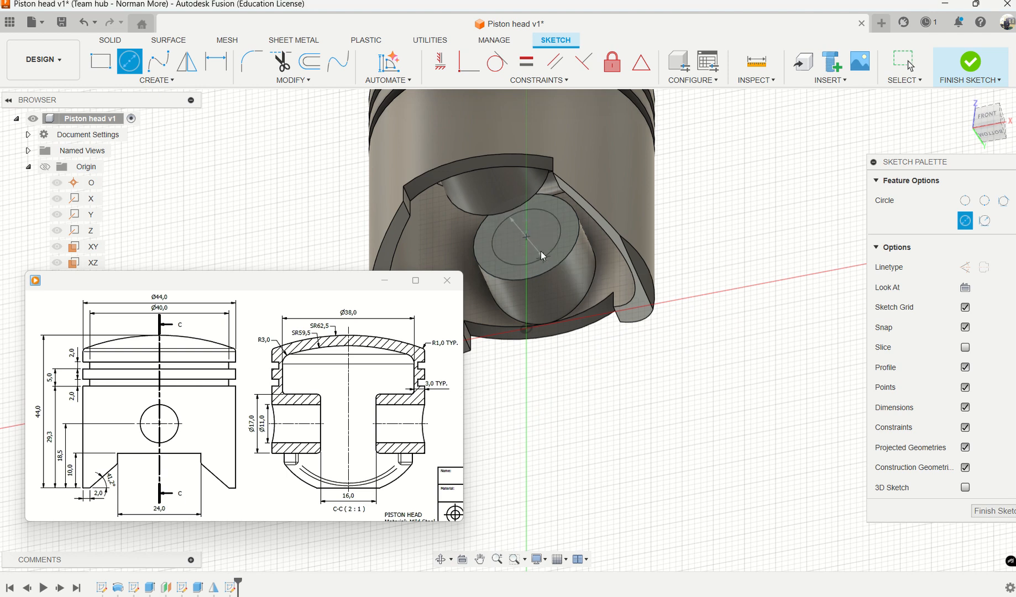
pyautogui.press('Escape')
# Extrude the 11 mm circle symmetrically by 36 mm as a cut through both pin bosses and the piston walls.
pyautogui.moveTo(649, 434); pyautogui.dragTo(801, 545, button='middle')
pyautogui.scroll(-1, 759, 465)
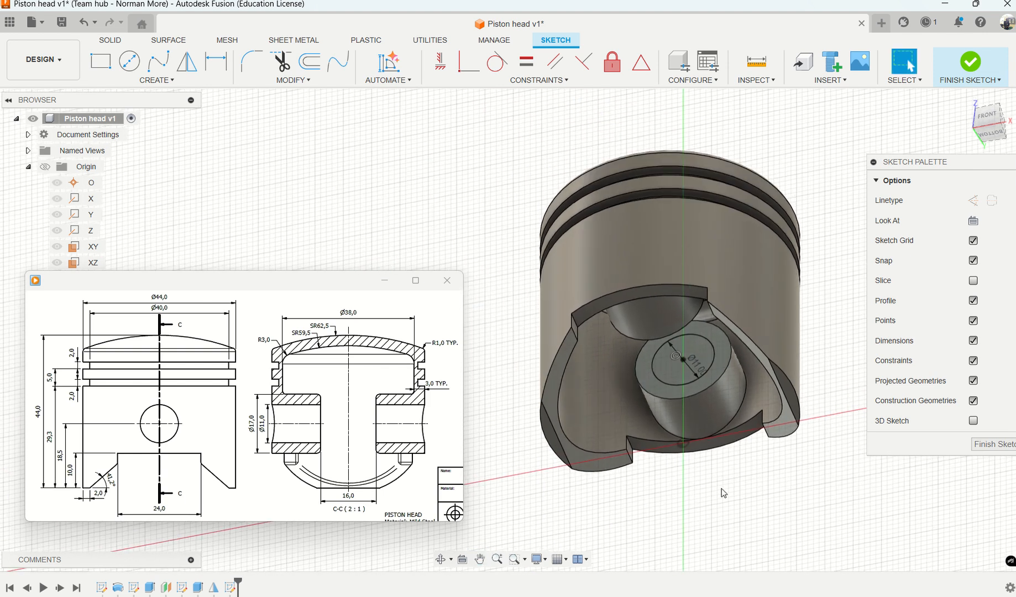
pyautogui.press('e')
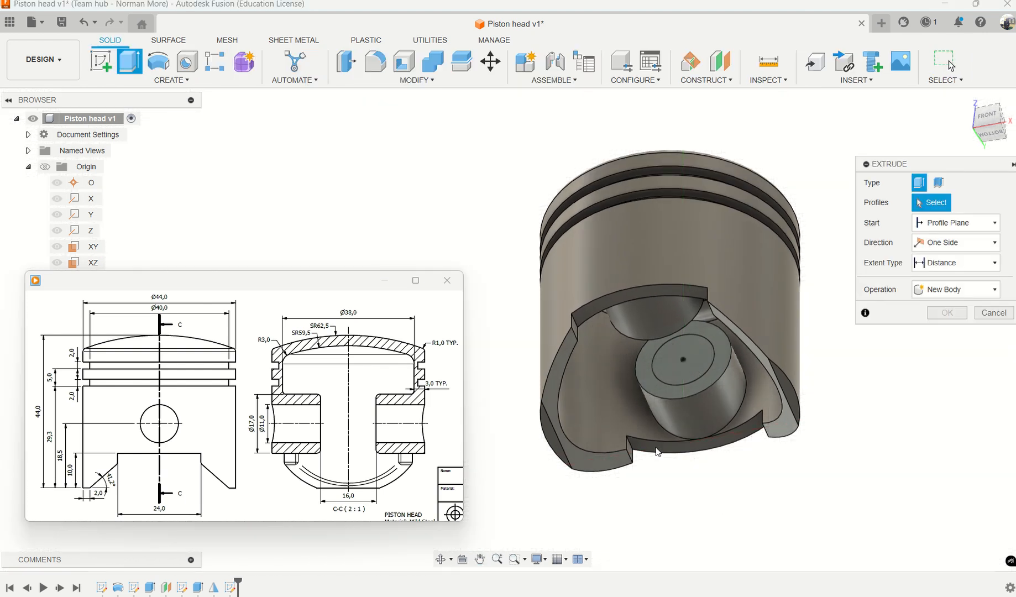
pyautogui.click(686, 372)
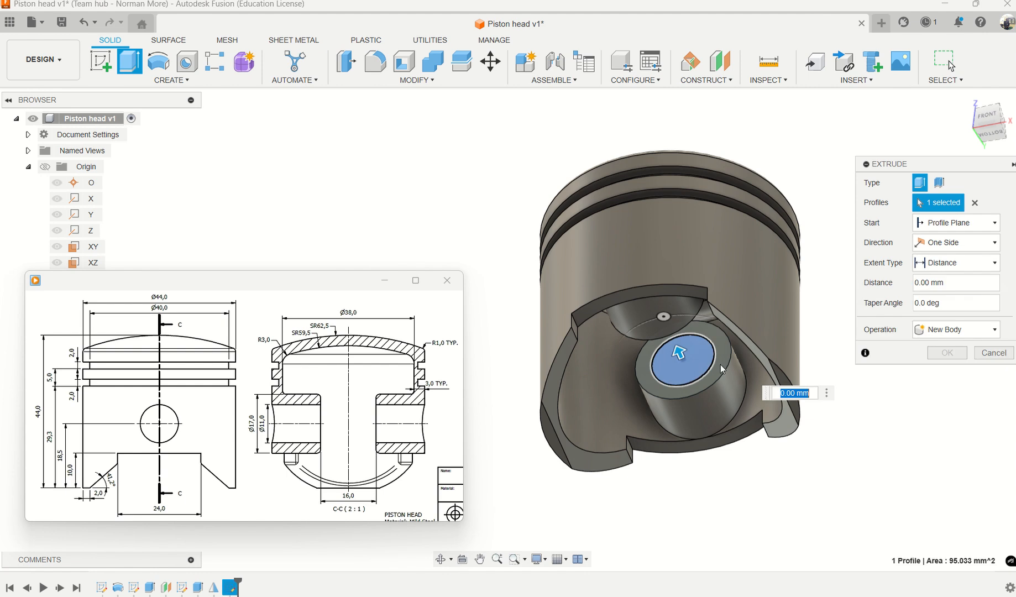
pyautogui.click(956, 244)
pyautogui.click(946, 287)
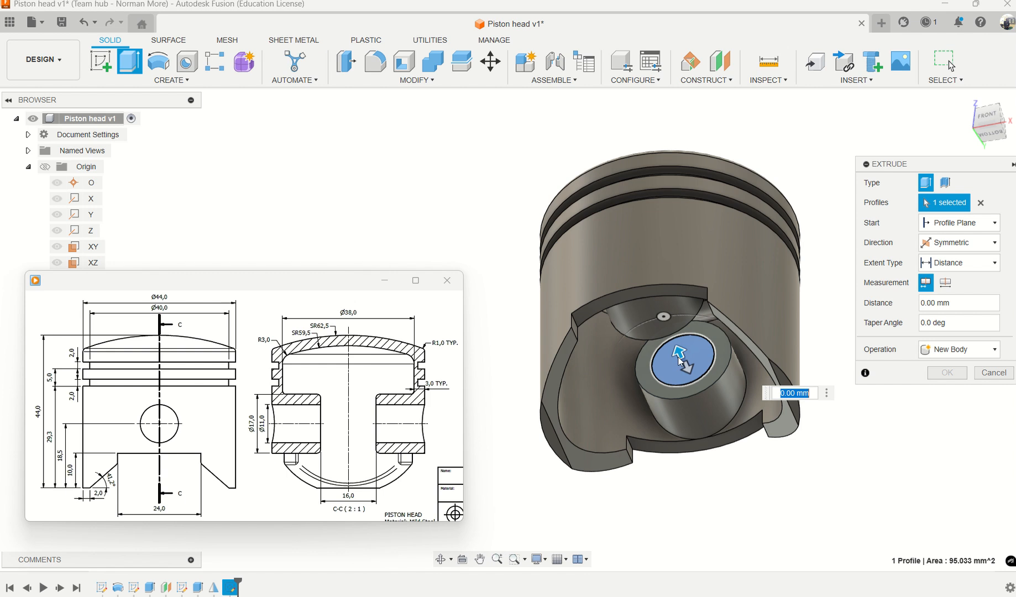
pyautogui.moveTo(680, 351); pyautogui.dragTo(622, 220)
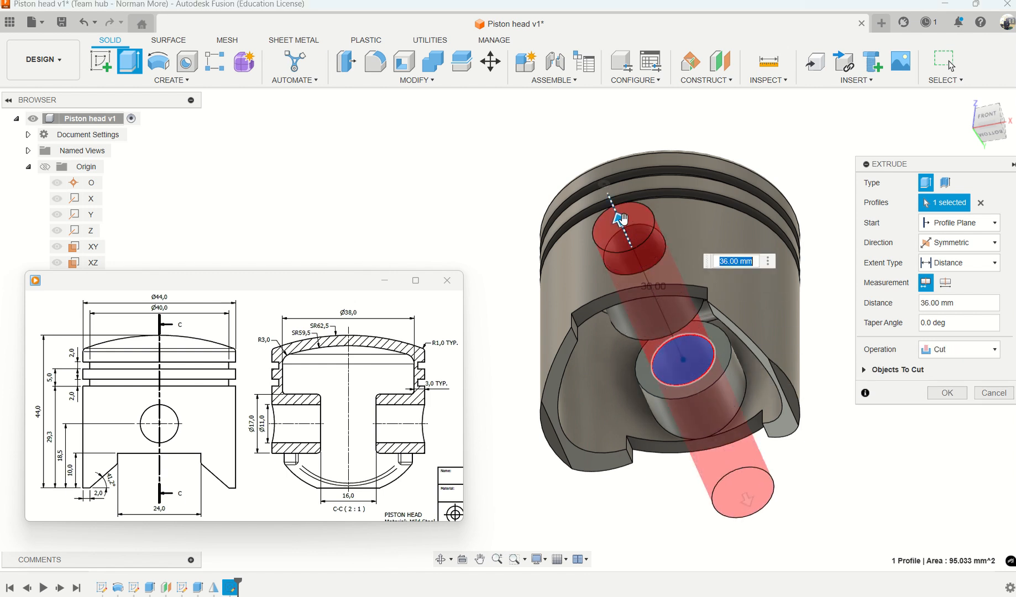
pyautogui.click(953, 395)
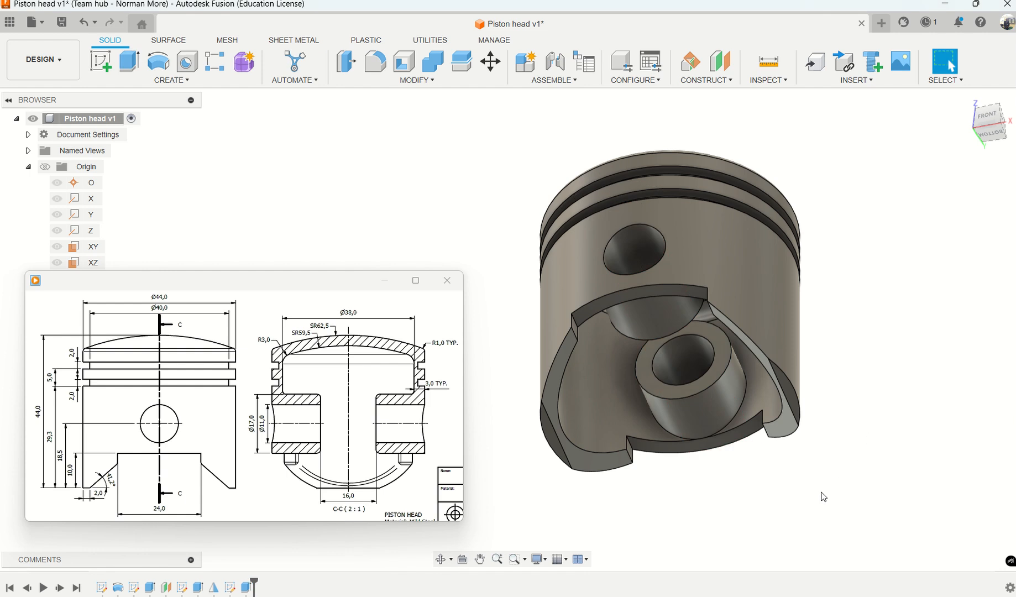
# Start a constant-radius fillet and select the inner bottom edges of the two lower skirt sections, including the short step edges.
pyautogui.keyDown('shift'); pyautogui.moveTo(823, 496); pyautogui.dragTo(788, 501, button='middle'); pyautogui.keyUp('shift')
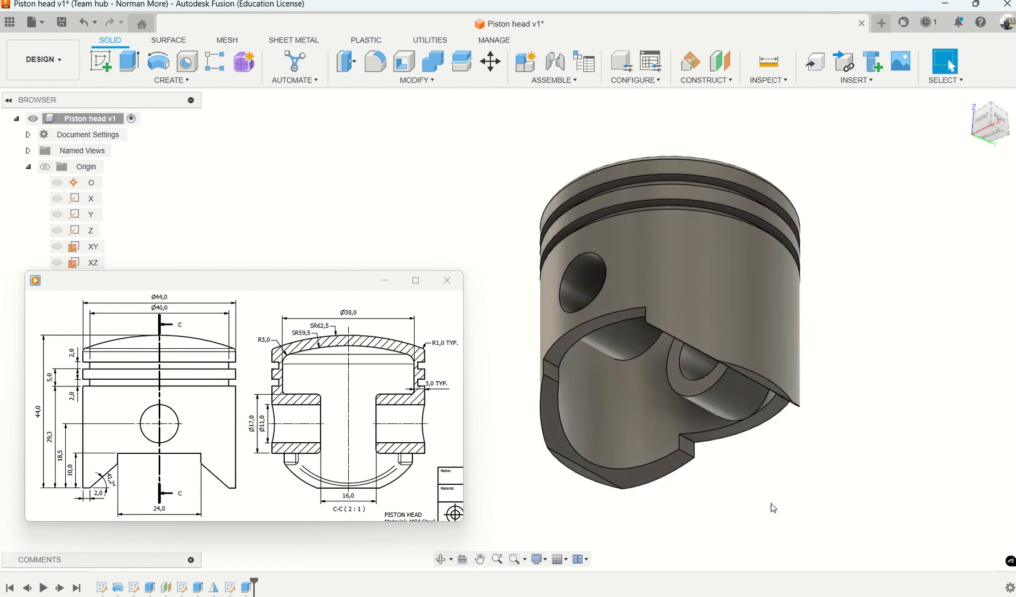
pyautogui.keyDown('shift'); pyautogui.middleClick(723, 500); pyautogui.keyUp('shift')
pyautogui.click(376, 62)
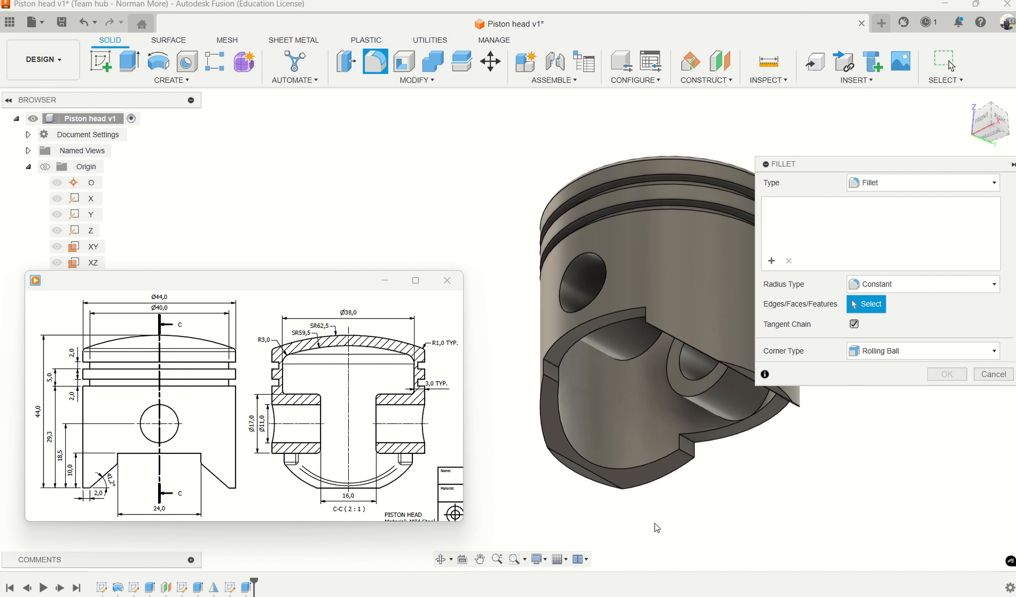
pyautogui.click(633, 465)
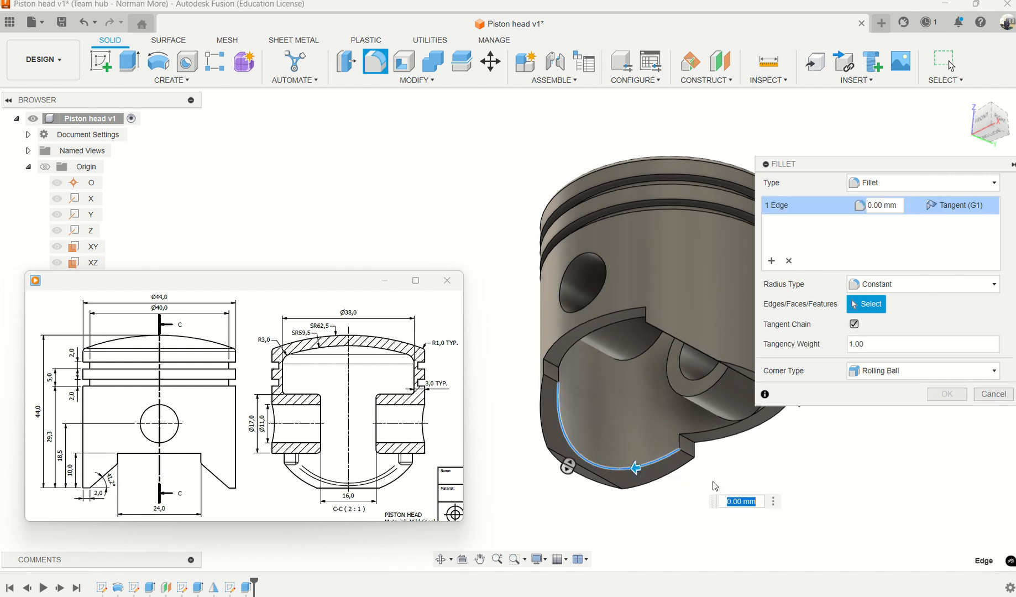
pyautogui.keyDown('shift'); pyautogui.moveTo(756, 476); pyautogui.dragTo(663, 459, button='middle'); pyautogui.keyUp('shift')
pyautogui.click(894, 470)
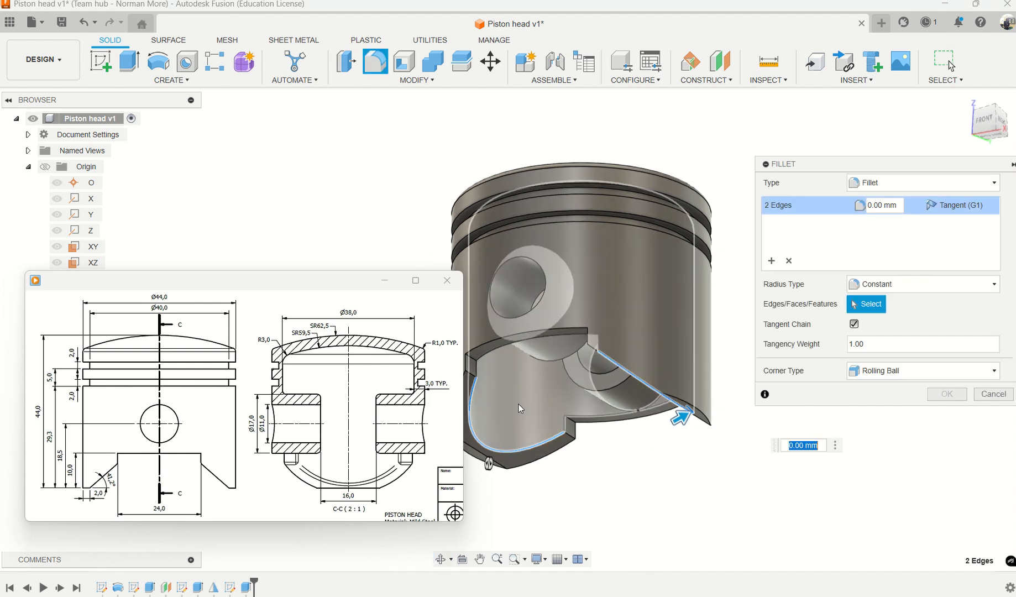
pyautogui.click(475, 379)
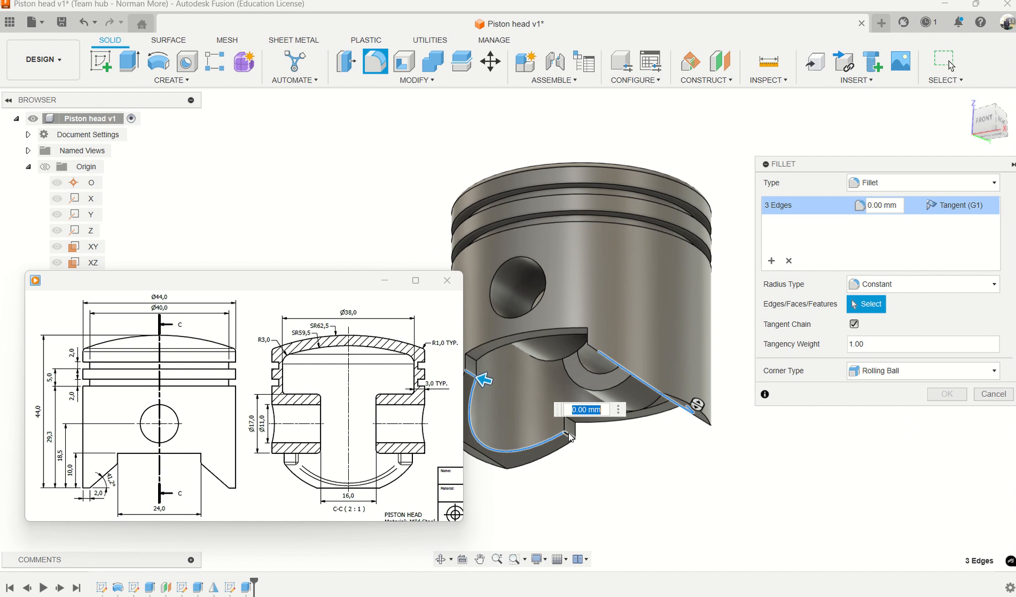
pyautogui.click(572, 437)
pyautogui.keyDown('shift'); pyautogui.moveTo(677, 453); pyautogui.dragTo(735, 451, button='middle'); pyautogui.keyUp('shift')
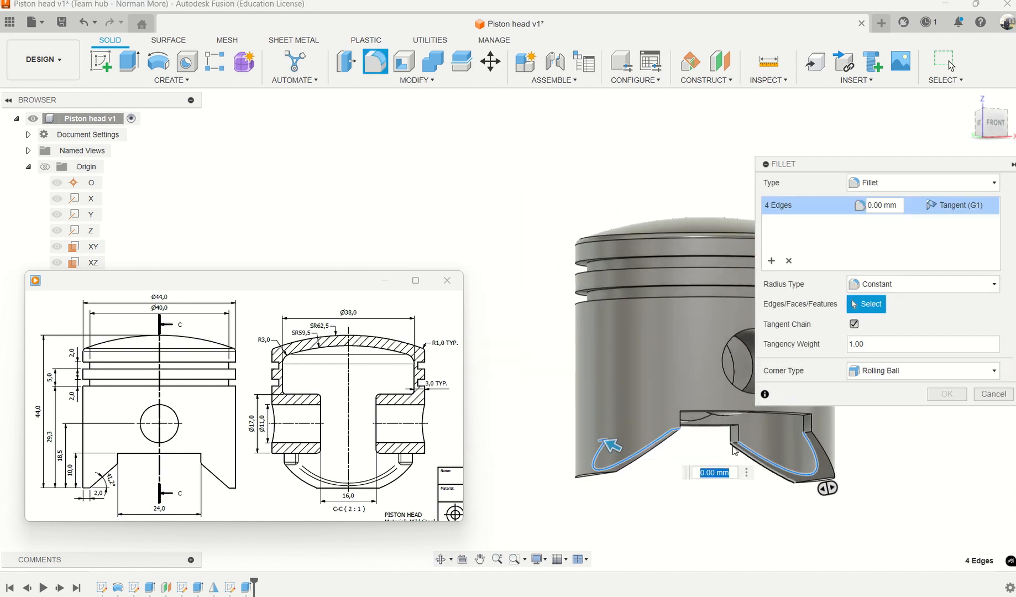
pyautogui.click(735, 446)
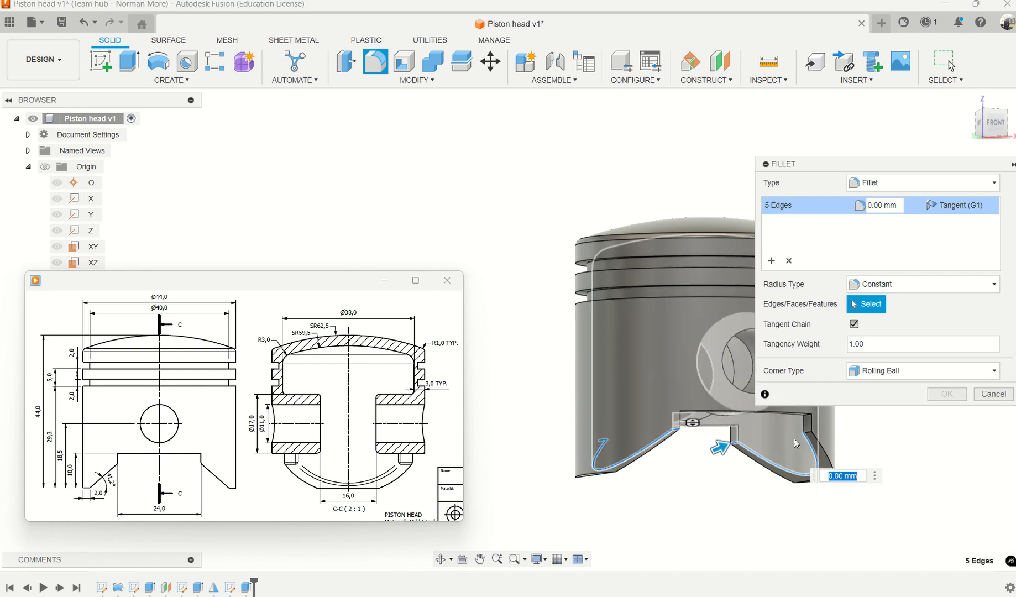
pyautogui.click(810, 437)
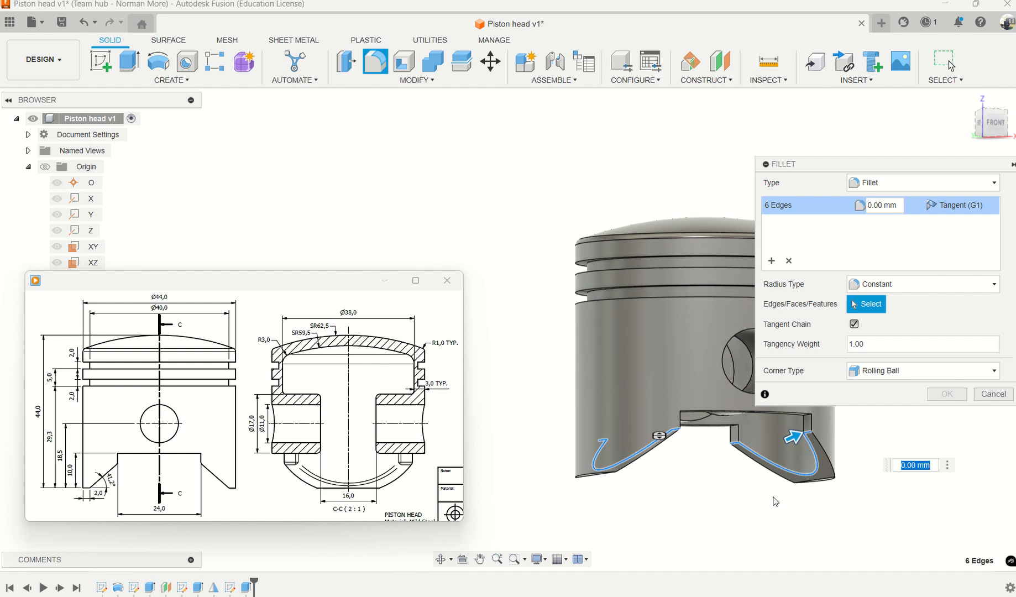
# Add the inner rim edges beside both pin bosses to the selection and fillet the skirt's inner rim with a 1 mm radius.
pyautogui.keyDown('shift'); pyautogui.moveTo(735, 503); pyautogui.dragTo(677, 451, button='middle'); pyautogui.keyUp('shift')
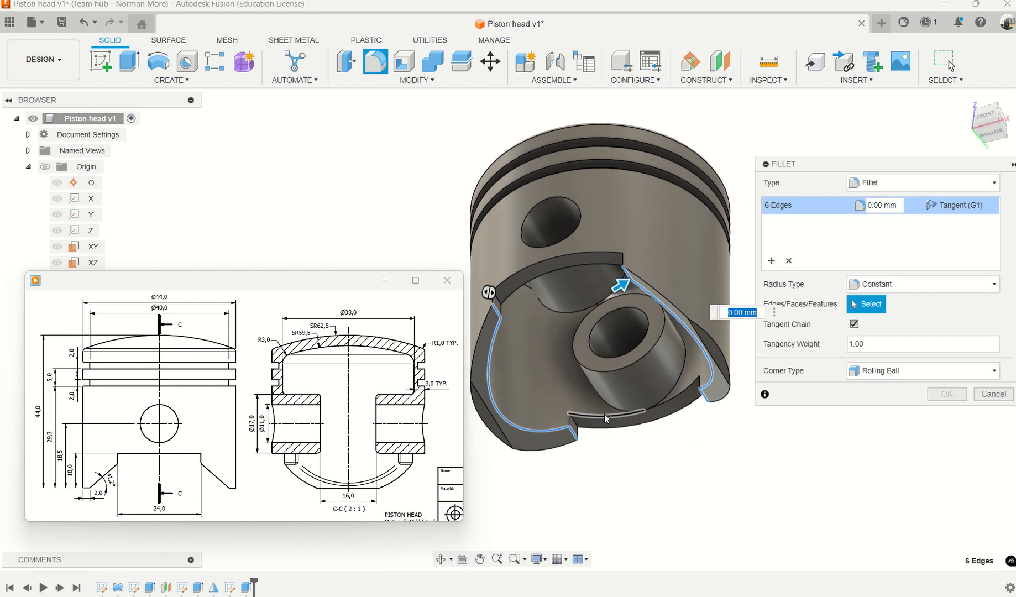
pyautogui.click(606, 416)
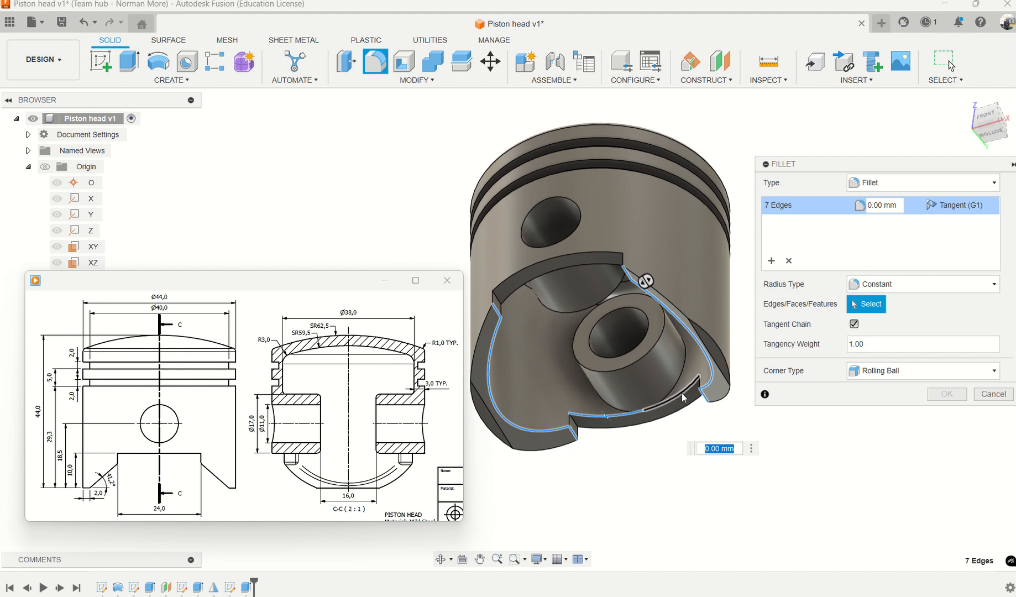
pyautogui.click(684, 397)
pyautogui.keyDown('shift'); pyautogui.moveTo(650, 473); pyautogui.dragTo(586, 481, button='middle'); pyautogui.keyUp('shift')
pyautogui.keyDown('shift'); pyautogui.moveTo(613, 365); pyautogui.dragTo(613, 365, button='middle'); pyautogui.keyUp('shift')
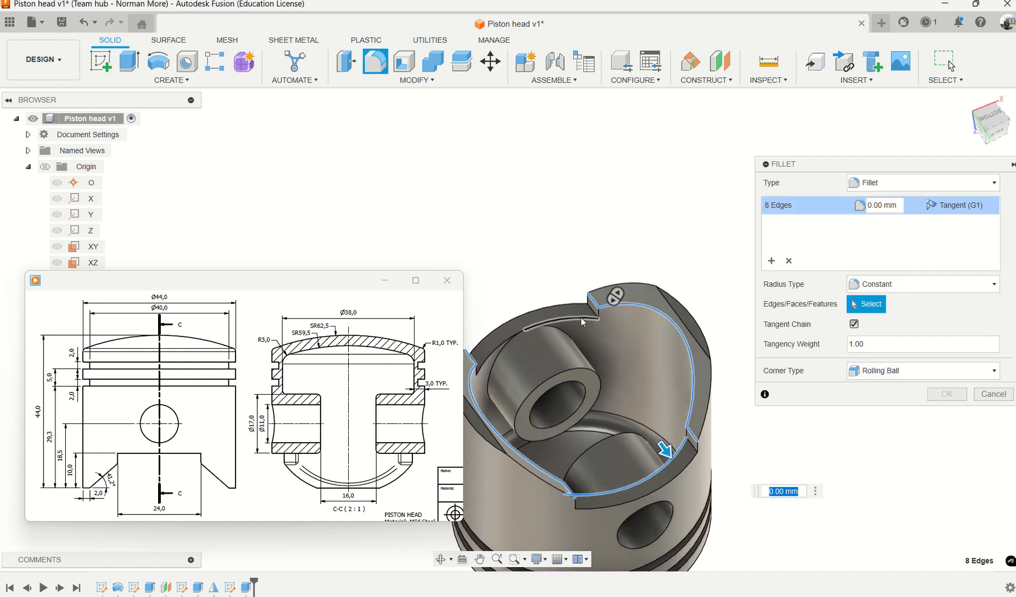
pyautogui.click(581, 319)
pyautogui.click(491, 353)
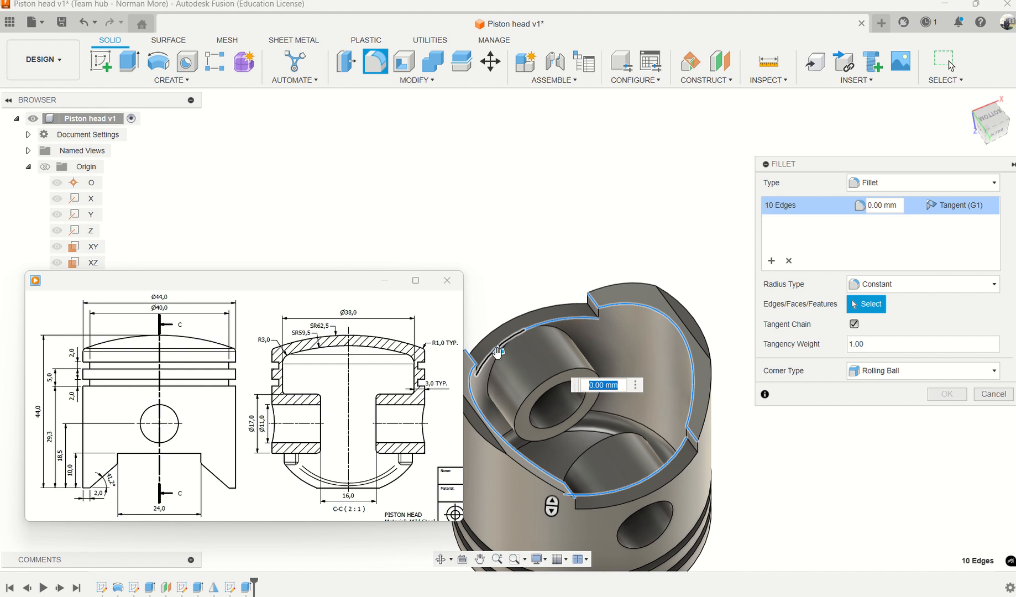
pyautogui.keyDown('shift'); pyautogui.moveTo(756, 511); pyautogui.dragTo(779, 534, button='middle'); pyautogui.keyUp('shift')
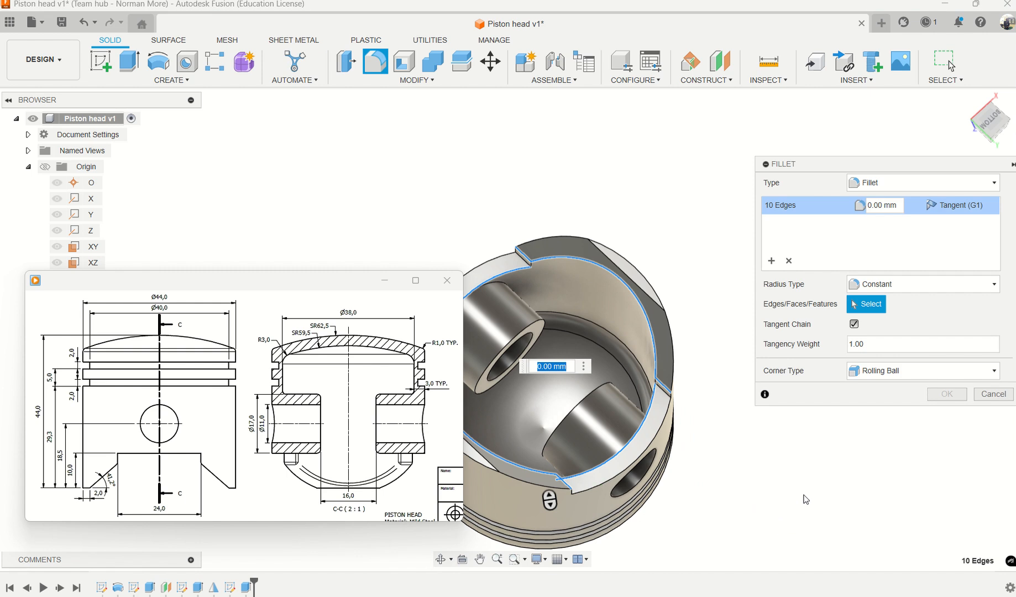
pyautogui.write('1')
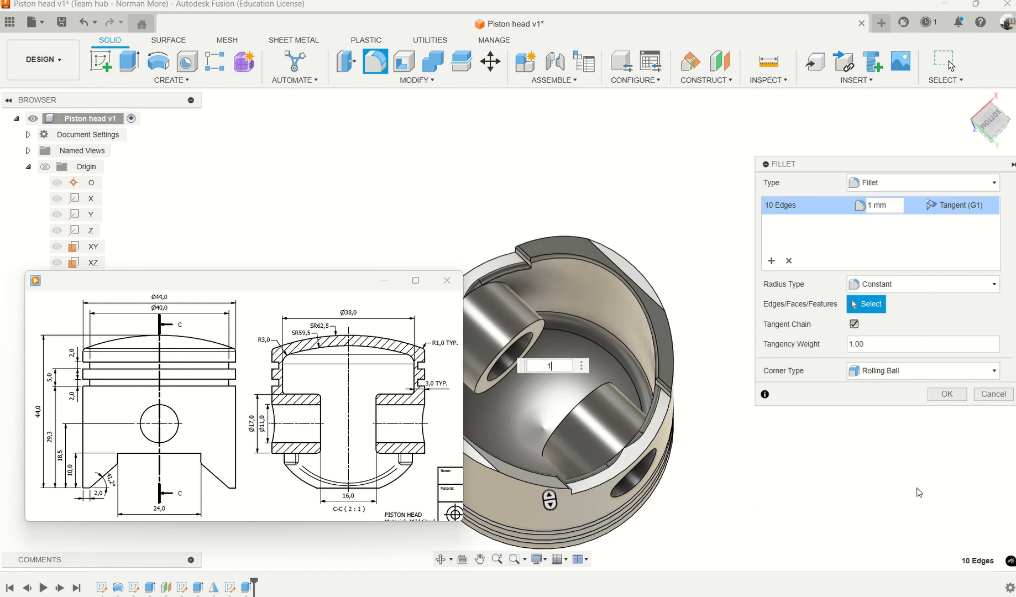
pyautogui.click(940, 394)
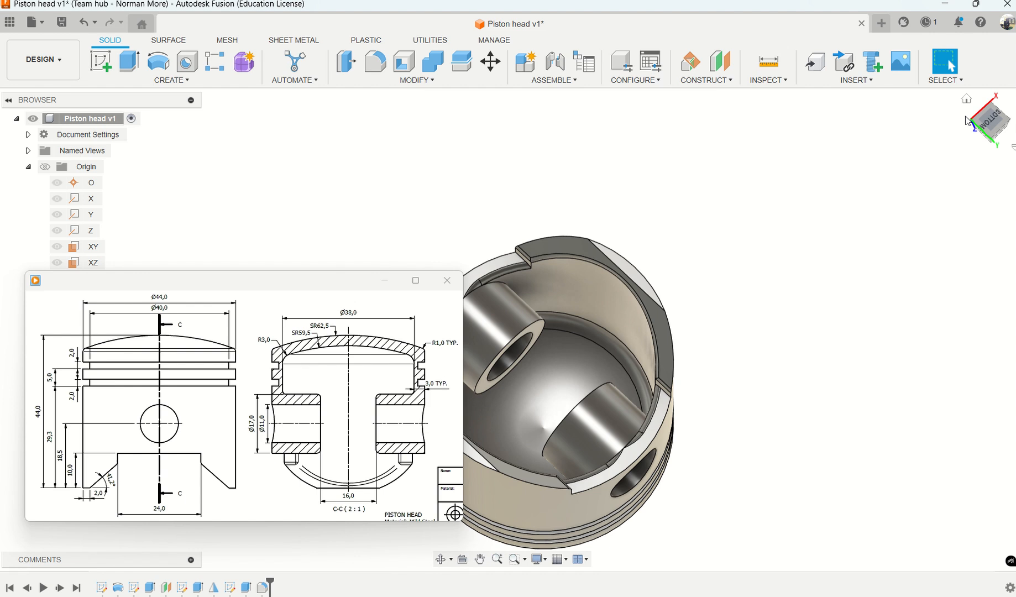
pyautogui.click(966, 101)
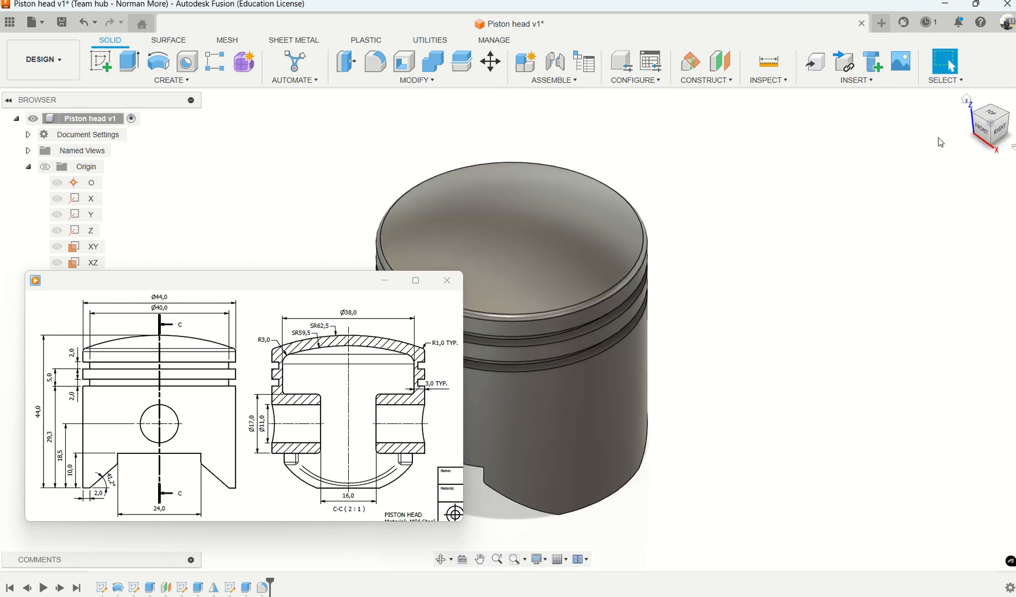
pyautogui.keyDown('shift'); pyautogui.moveTo(579, 438); pyautogui.dragTo(835, 435, button='middle'); pyautogui.keyUp('shift')
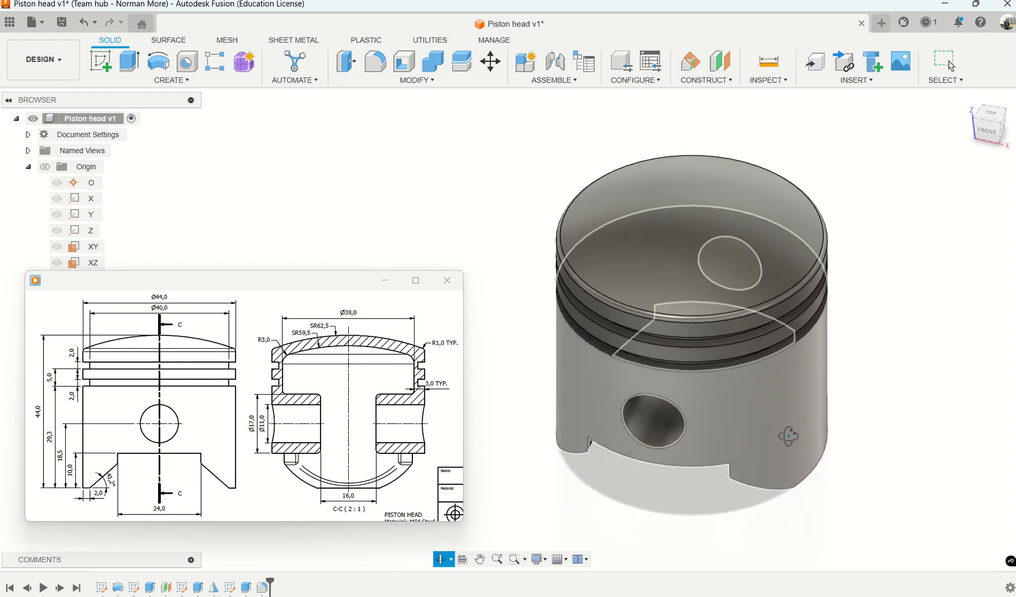
pyautogui.click(946, 62)
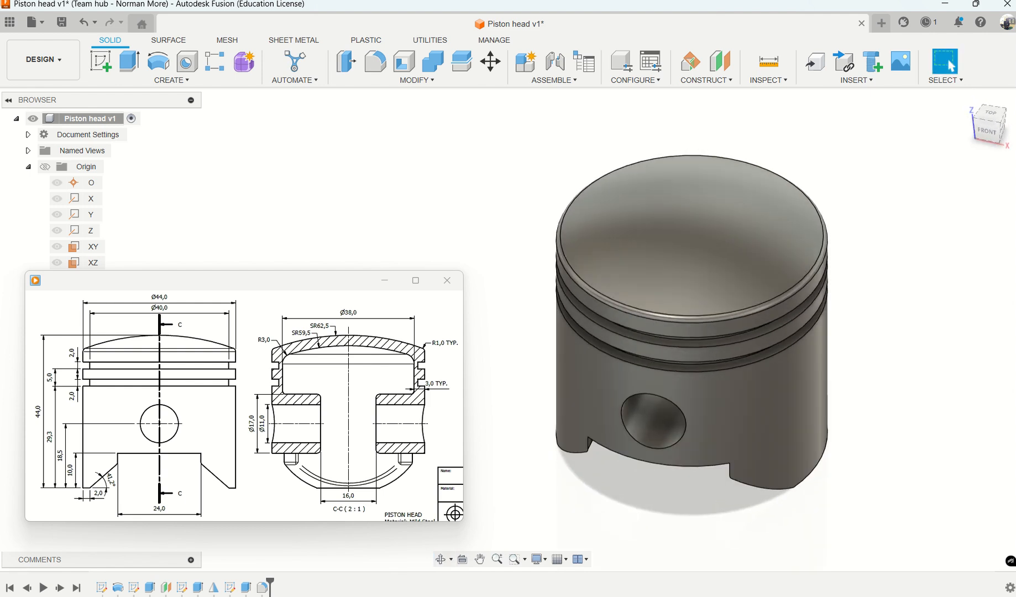